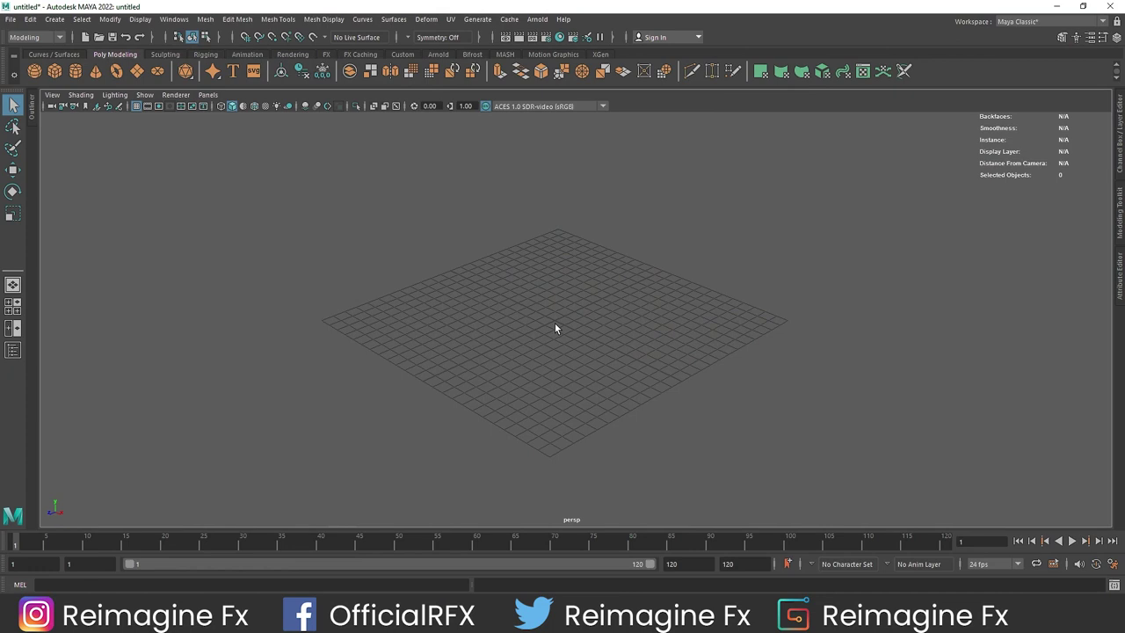
Create a polygon cylinder at the grid's centre and set its axis subdivisions to 8
left_click(74, 70)
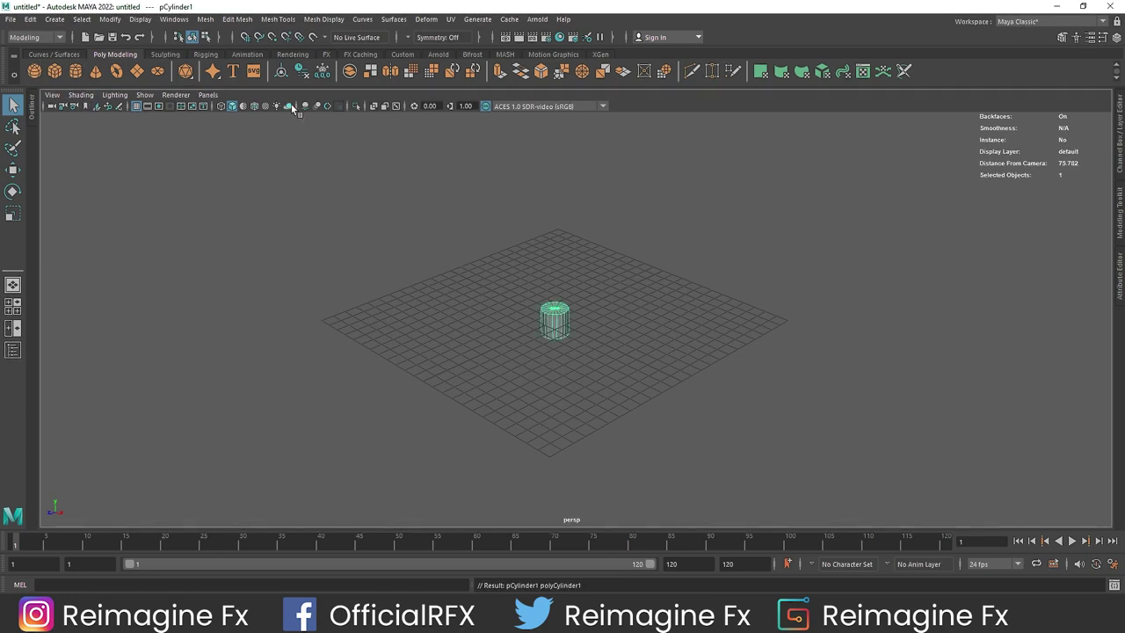
key("f")
scroll(597, 312, "down", 5)
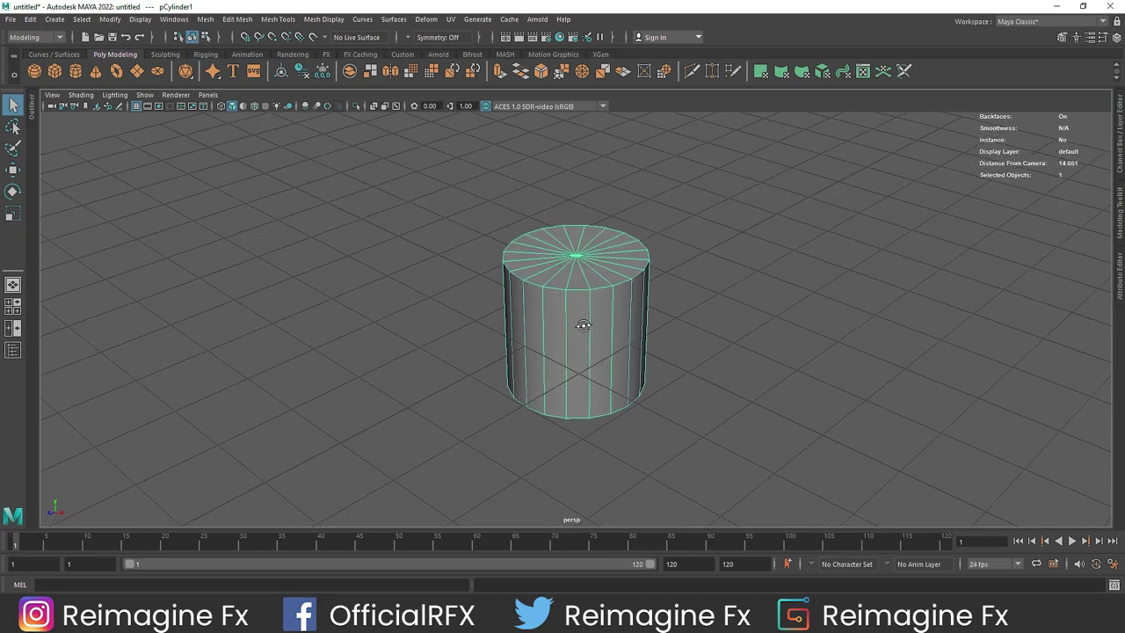
left_click(1120, 163)
left_click(1001, 251)
double_click(1078, 277)
type("8")
key("Return")
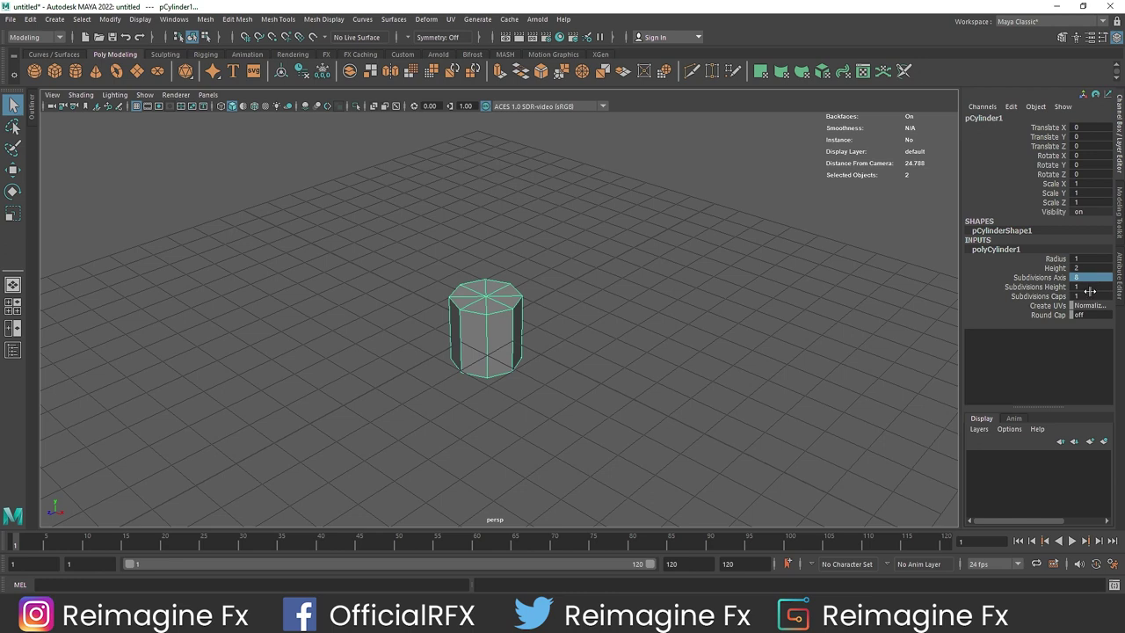
double_click(1086, 295)
type("0")
key("Return")
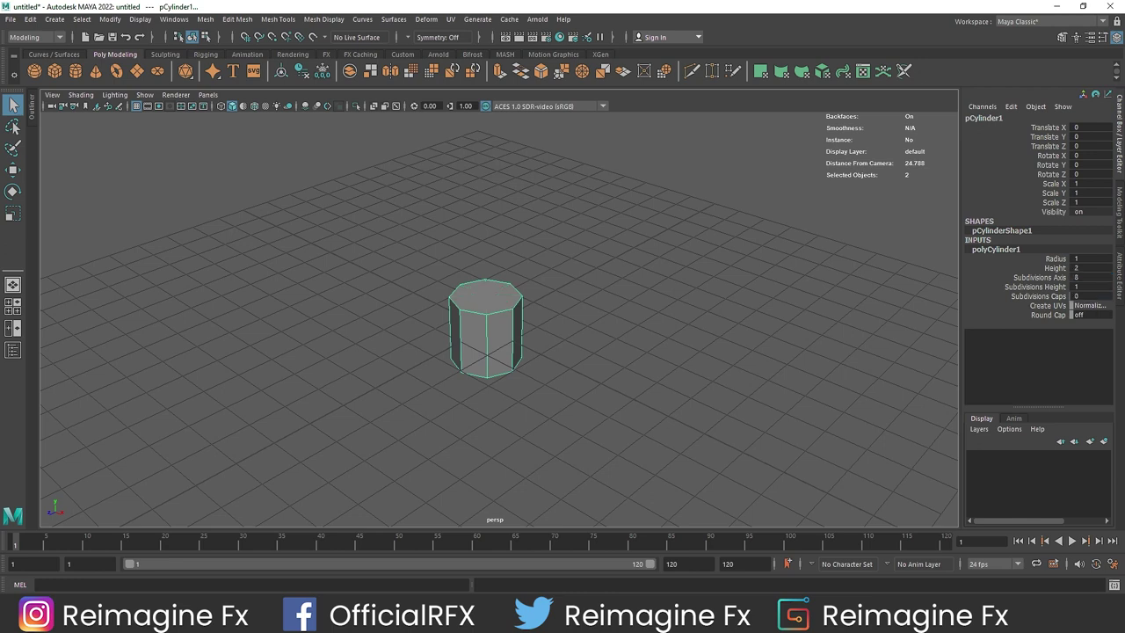
Set the cylinder's cap subdivisions to 3
double_click(1082, 296)
type("3")
key("Return")
Delete the cylinder's side and bottom faces, keeping only the top cap, and return to object mode
scroll(554, 353, "up", 4)
left_click_drag(554, 353, 485, 336, "alt")
right_click_drag(488, 322, 484, 333)
left_click_drag(676, 436, 277, 333)
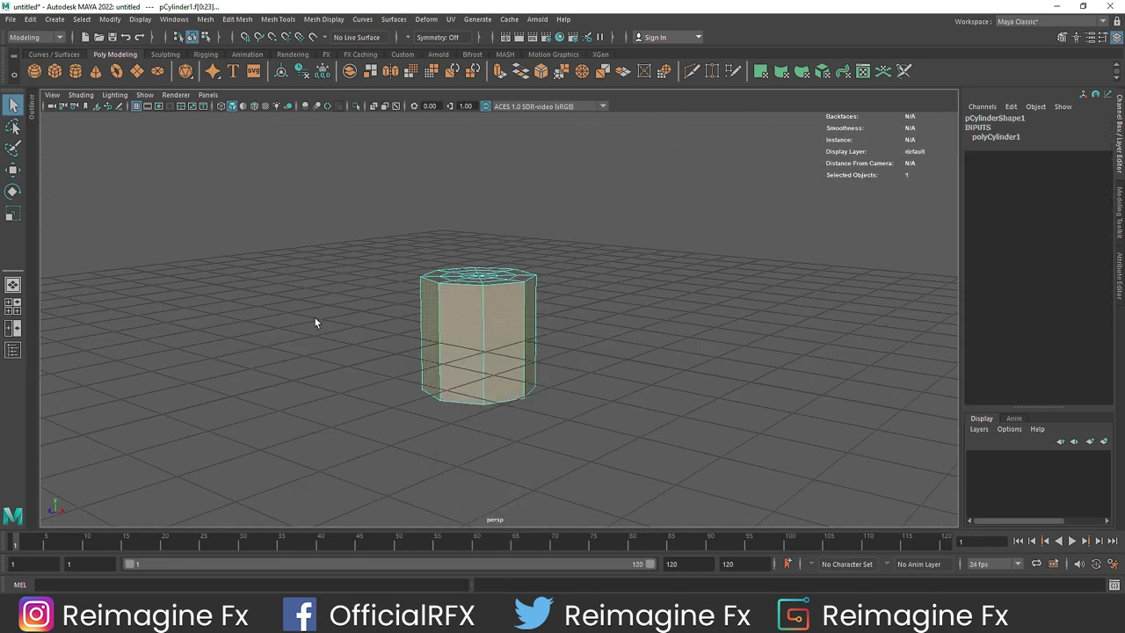
key("Delete")
right_click_drag(454, 287, 545, 257)
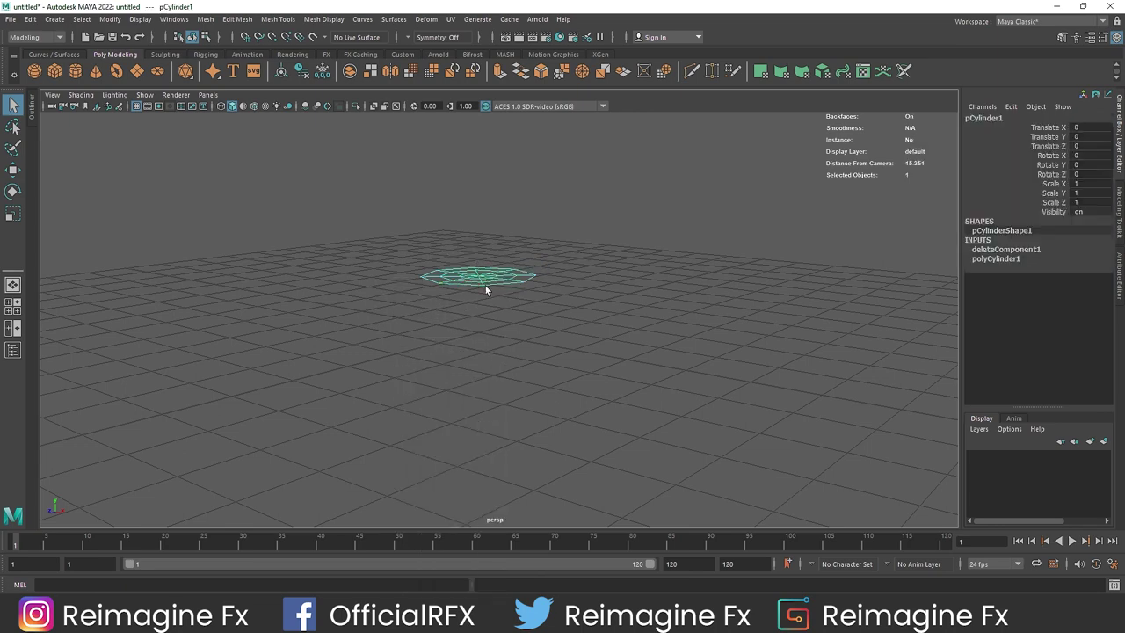
Centre the disc's pivot and lower the disc onto the grid at Translate Y -1
key("w")
left_click_drag(449, 314, 474, 318, "alt")
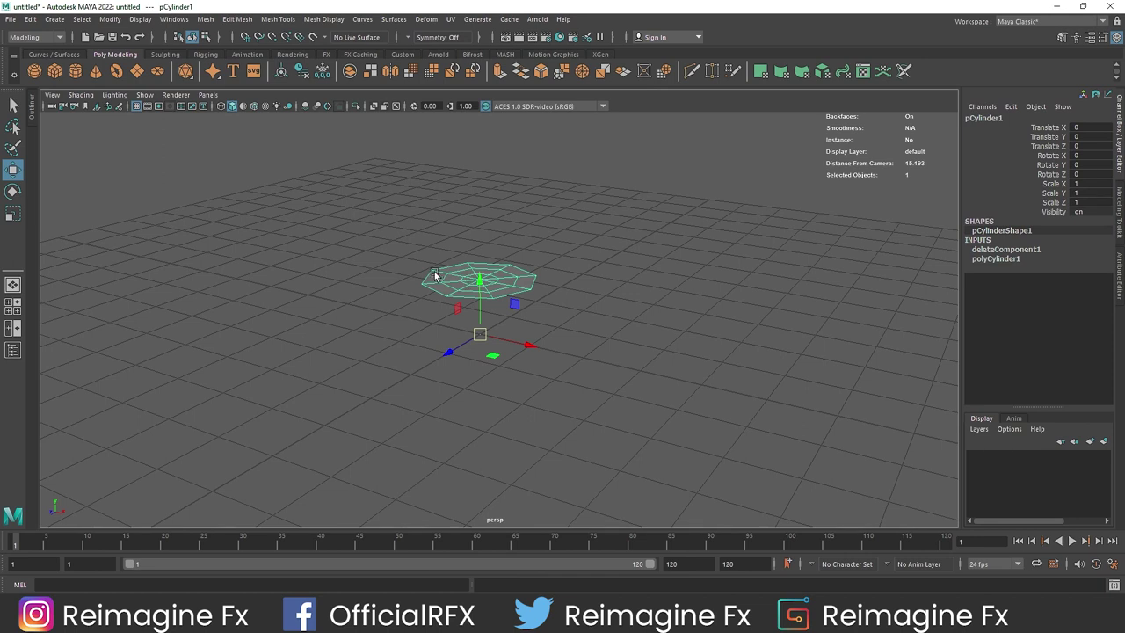
left_click(280, 70)
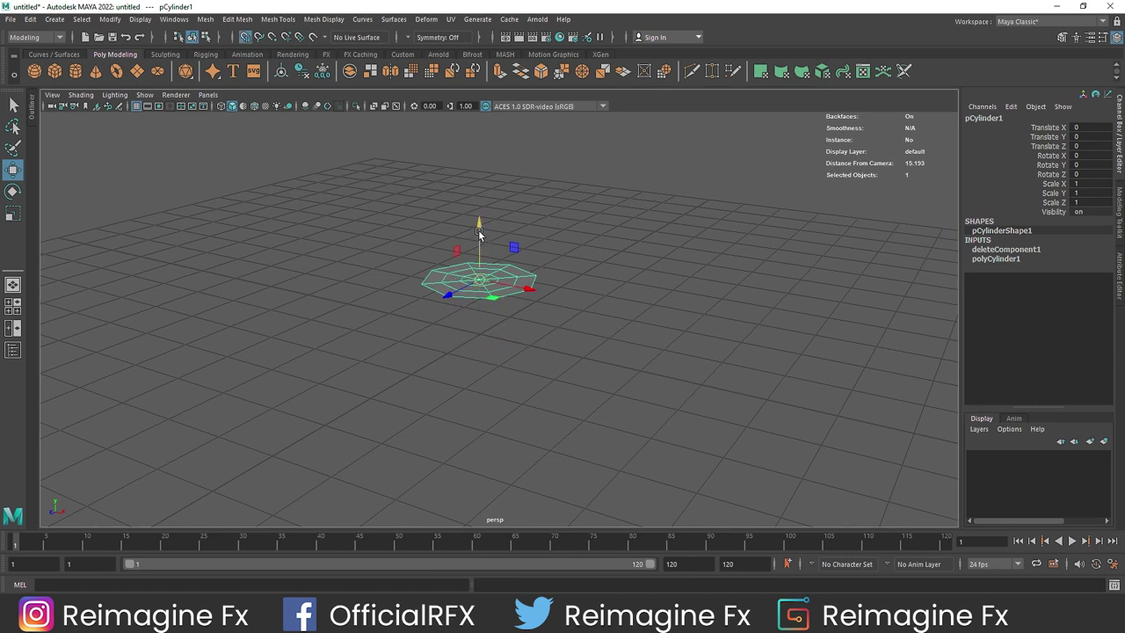
left_click_drag(478, 229, 481, 322)
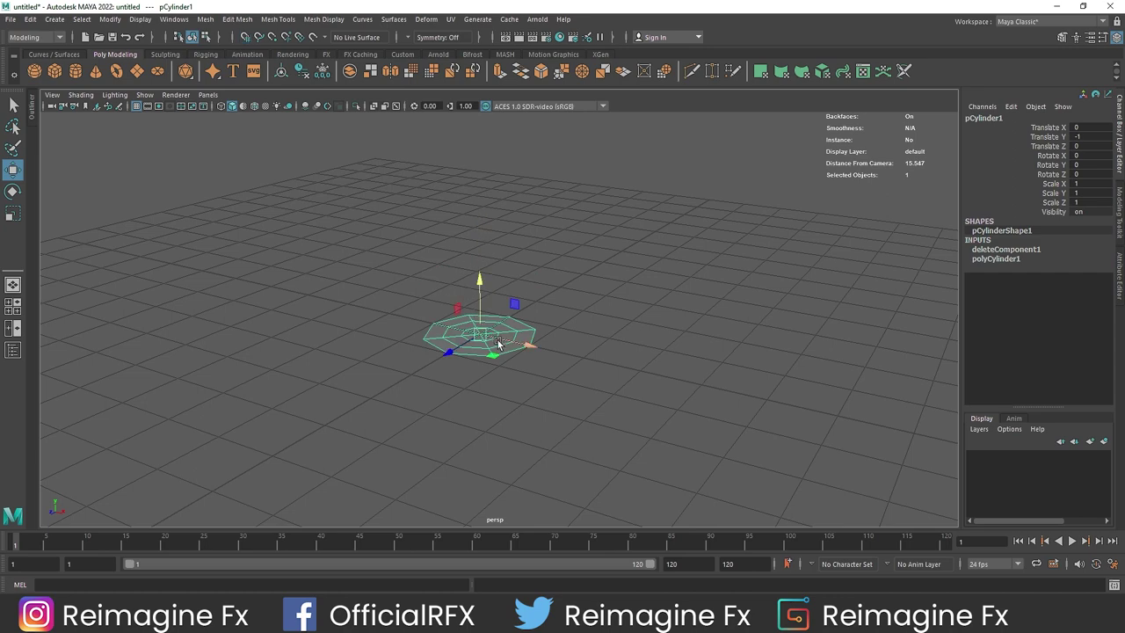
Extrude the disc's outer border edges outward with Keep Faces Together off, about 0.52 in local Y and widened to about 1.26 in local X
scroll(489, 338, "up", 5)
scroll(496, 356, "down", 4)
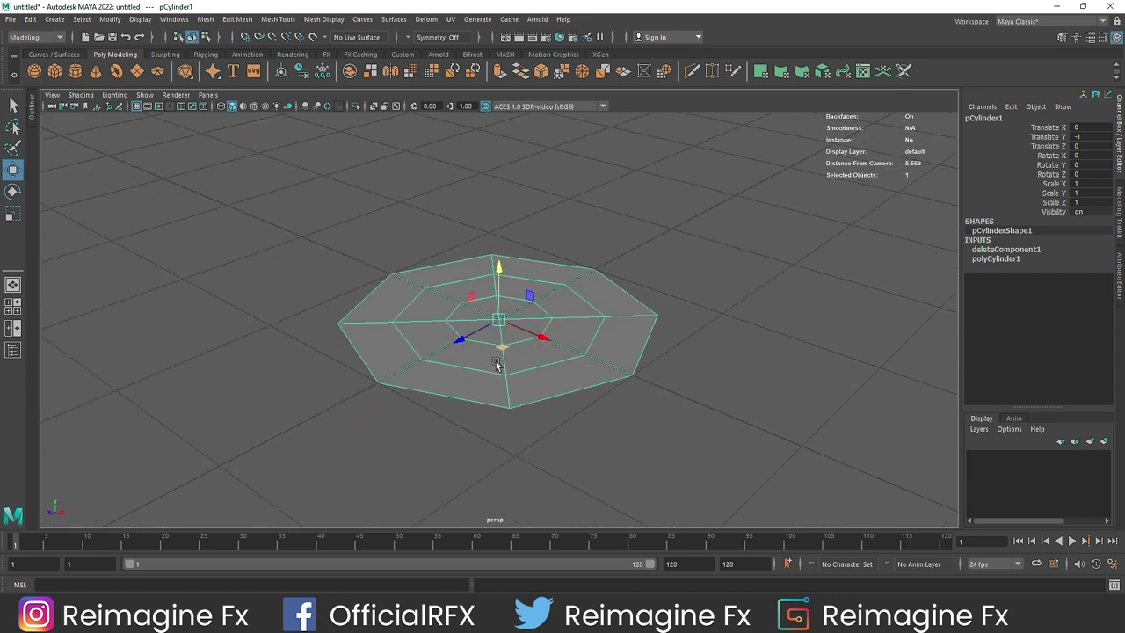
scroll(496, 376, "down", 2)
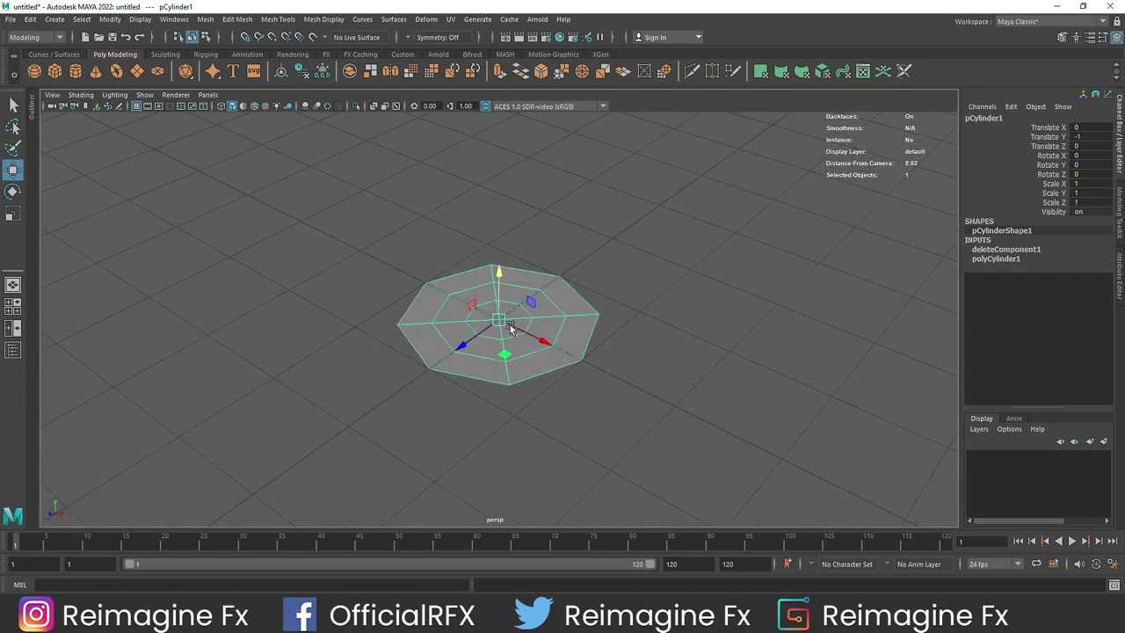
right_click(462, 276)
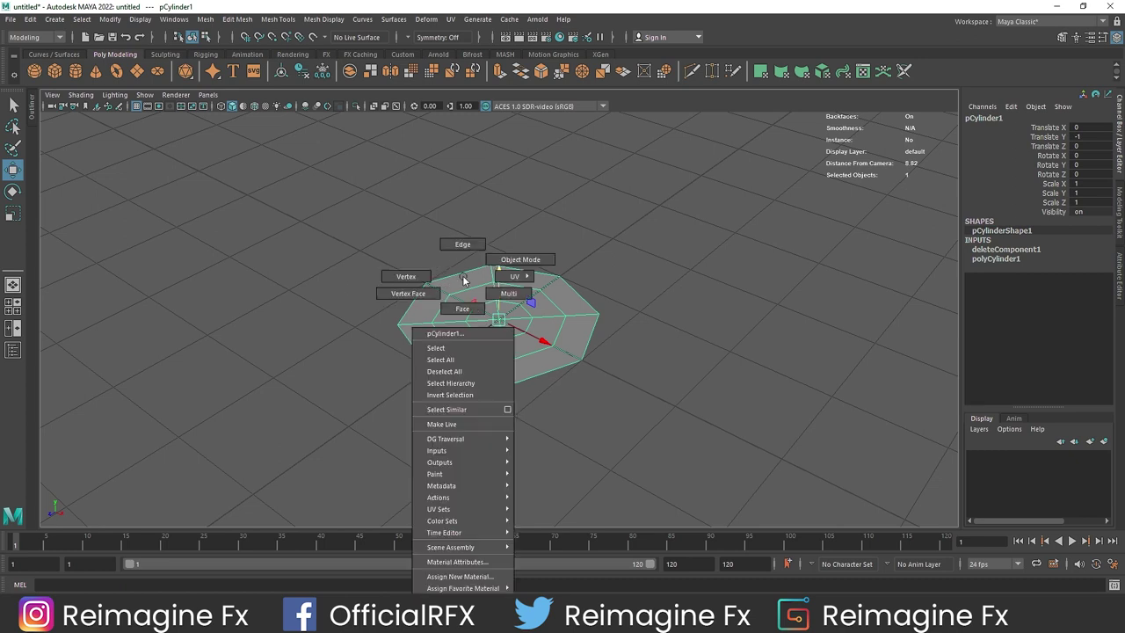
left_click(463, 243)
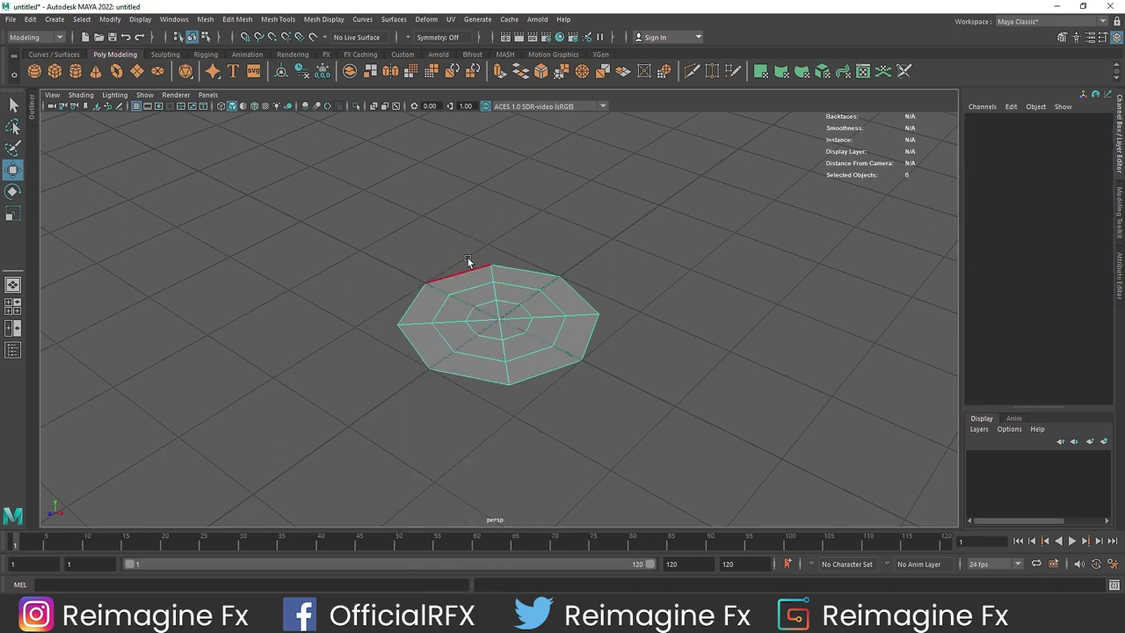
double_click(468, 271)
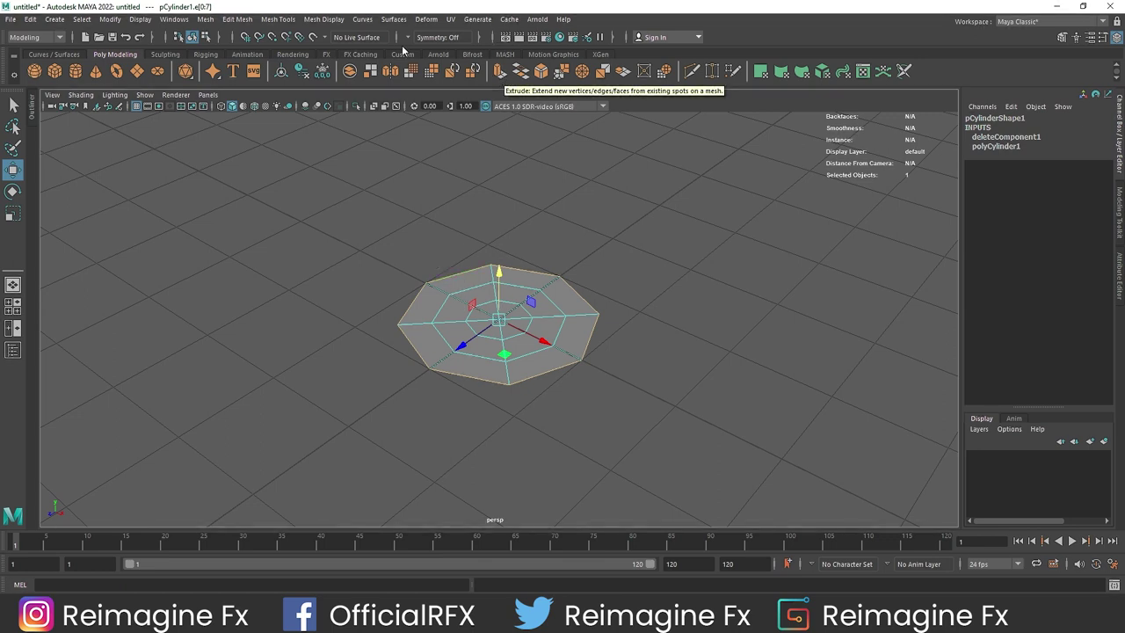
left_click(245, 24)
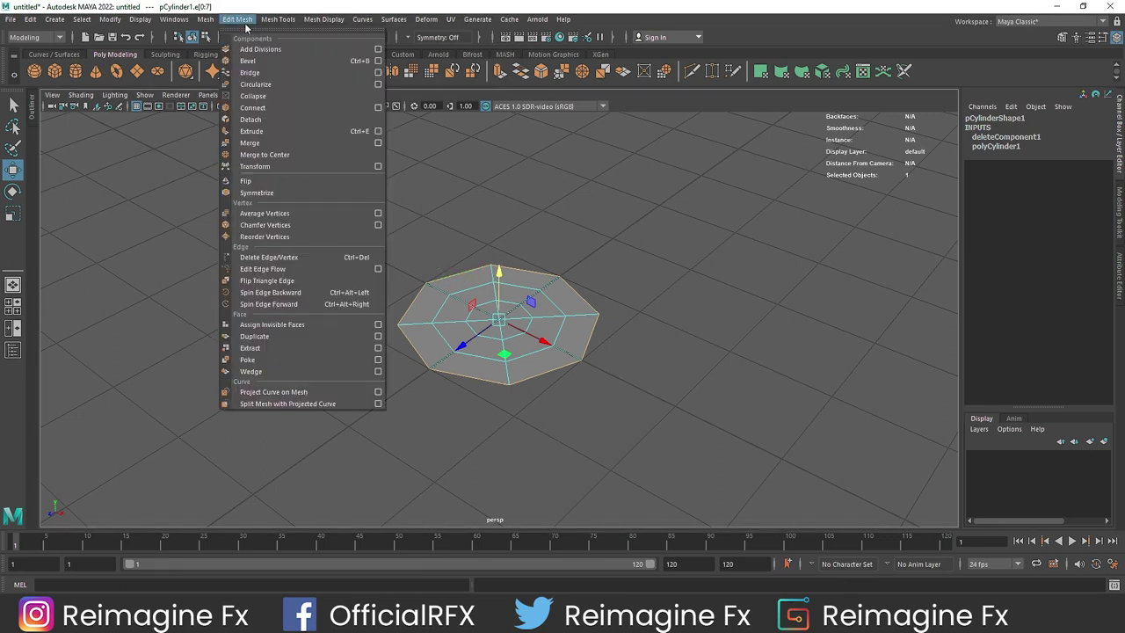
left_click(272, 131)
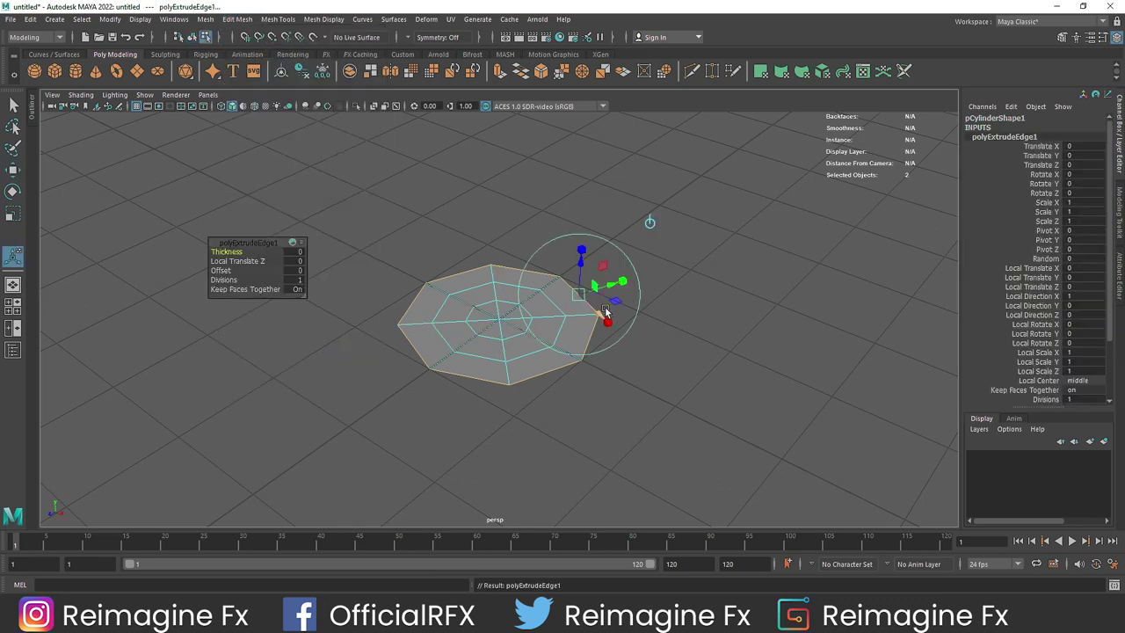
left_click_drag(617, 285, 661, 318)
left_click(232, 289)
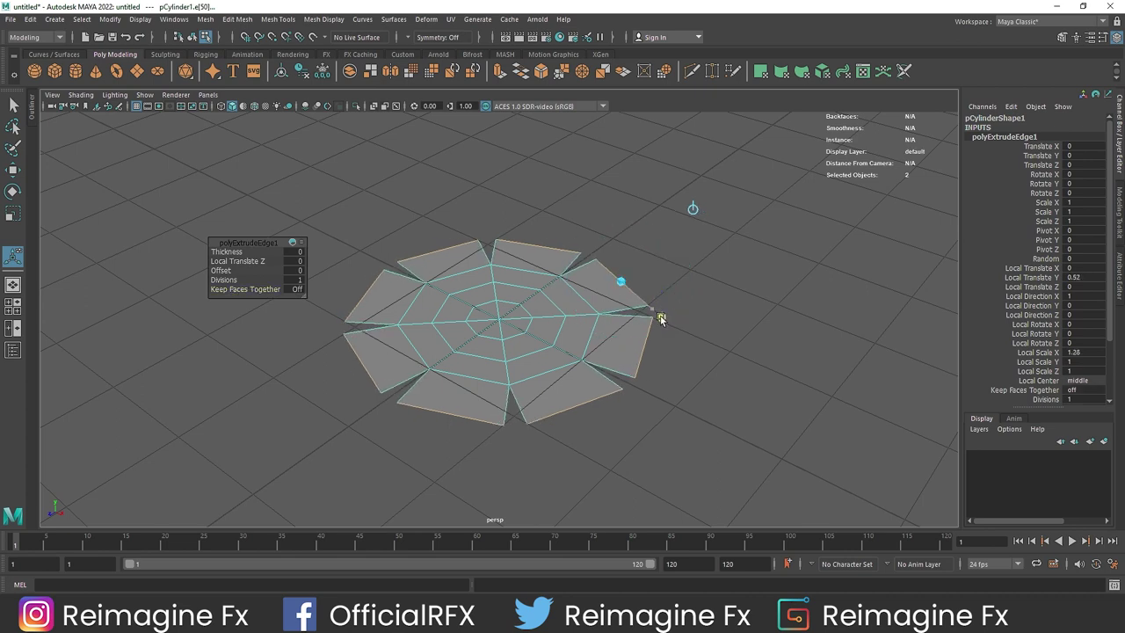
Extrude the petal end edges outward two more times, tapering them into pointed tips, and return to object mode
key("ctrl+e")
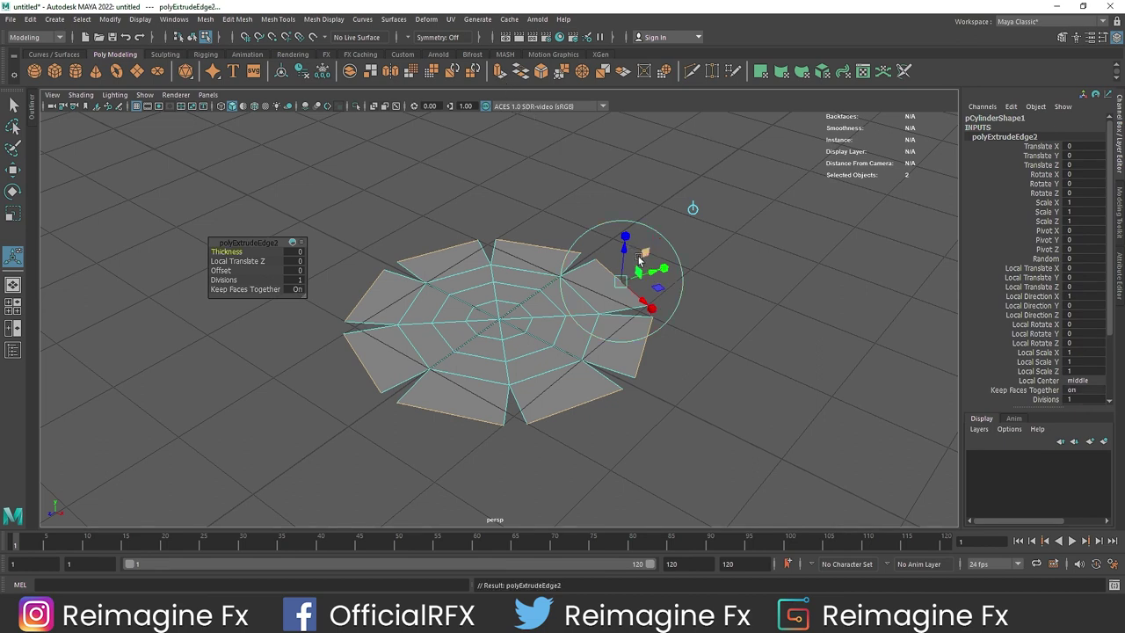
left_click_drag(650, 275, 711, 267)
key("ctrl+e")
right_click_drag(557, 264, 615, 246)
key("q")
left_click(624, 188)
Smooth the flower mesh with 2 divisions
left_click_drag(524, 308, 573, 333, "alt")
left_click(547, 333)
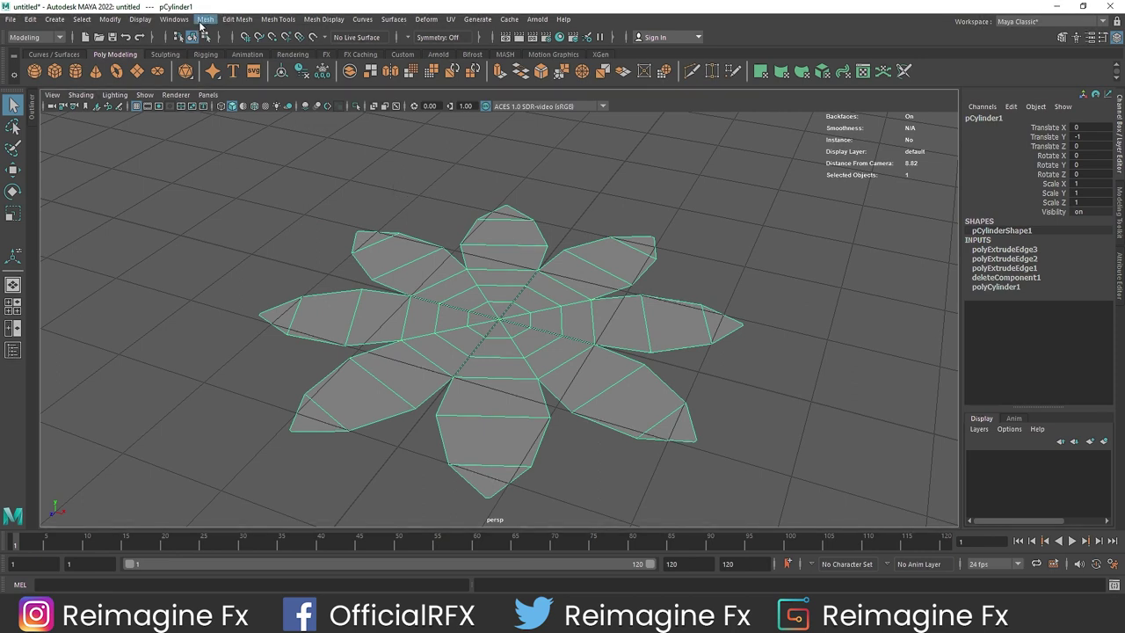
left_click(205, 19)
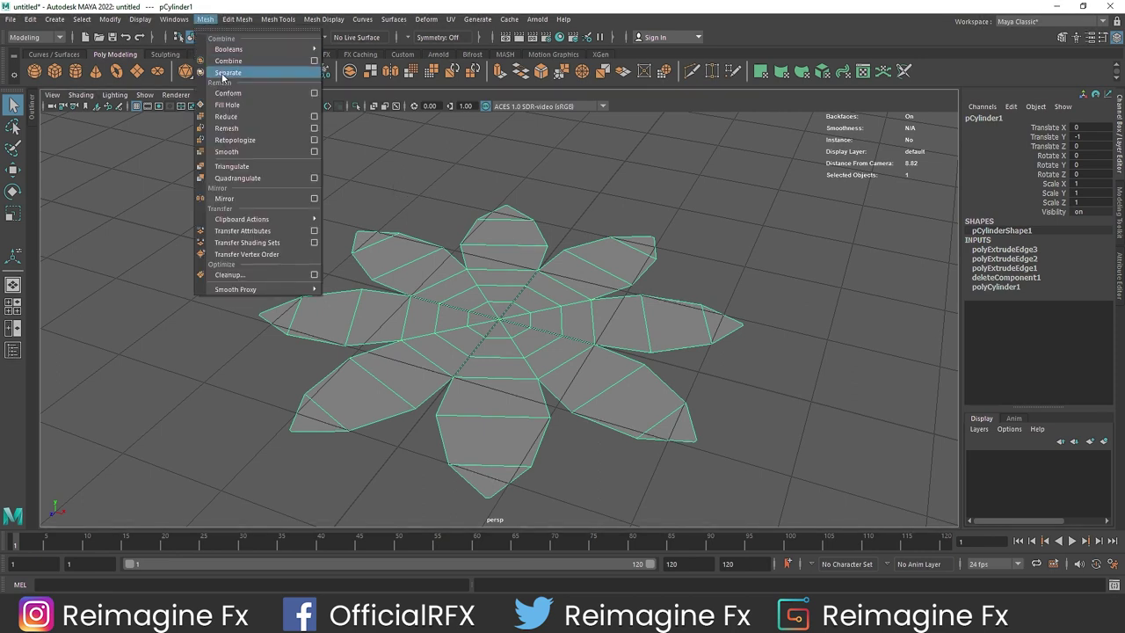
left_click(239, 152)
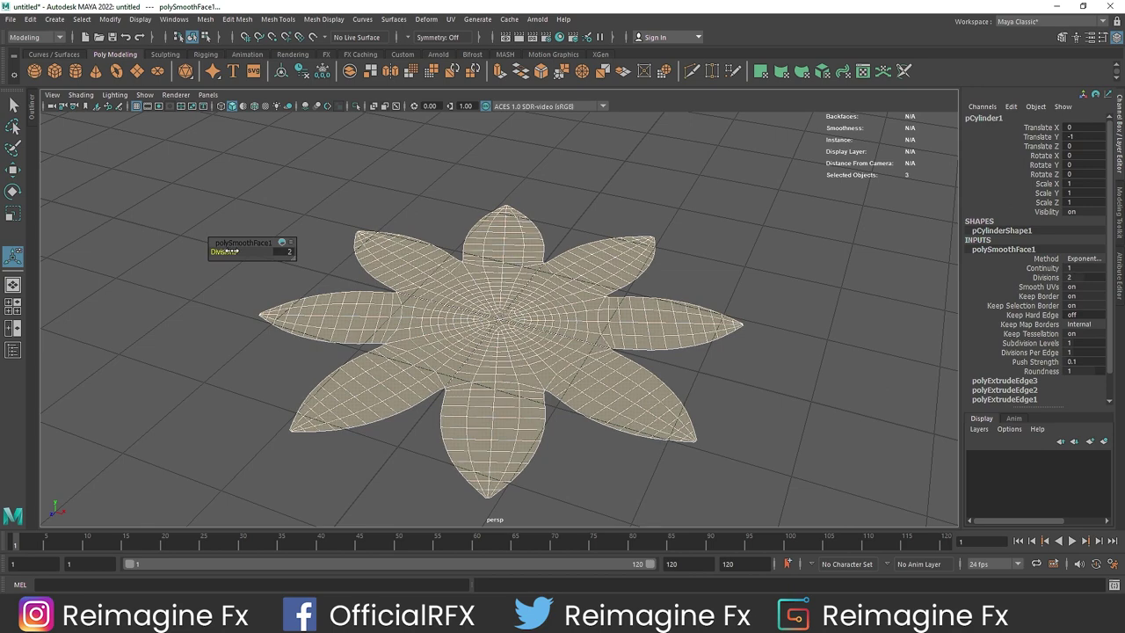
left_click(343, 266)
Duplicate the petal layer, raise the copy slightly, scale it uniformly to about 0.844 and rotate it about 16 degrees around Y
left_click_drag(343, 266, 465, 317, "alt")
left_click(465, 321)
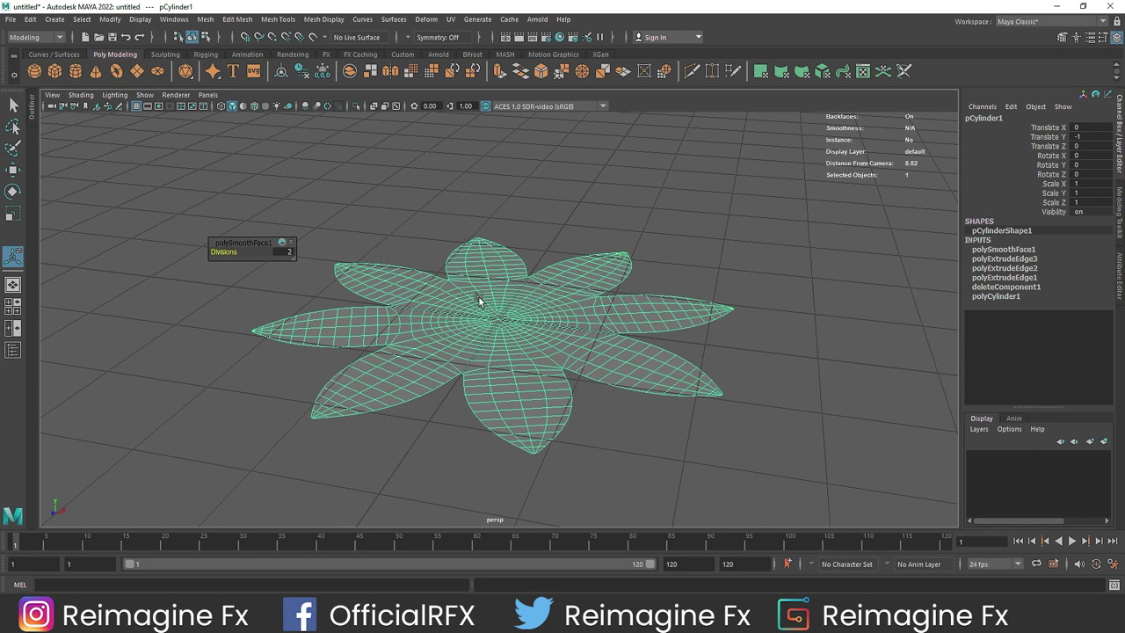
key("w")
key("ctrl+d")
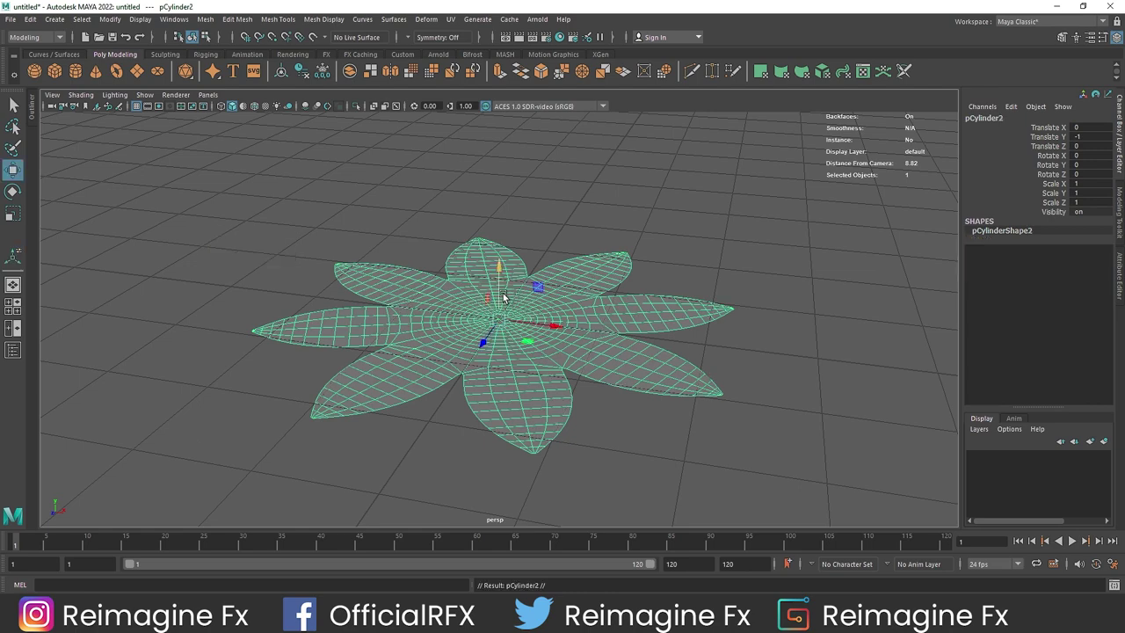
left_click_drag(498, 268, 503, 255)
key("r")
left_click_drag(498, 305, 516, 327)
key("e")
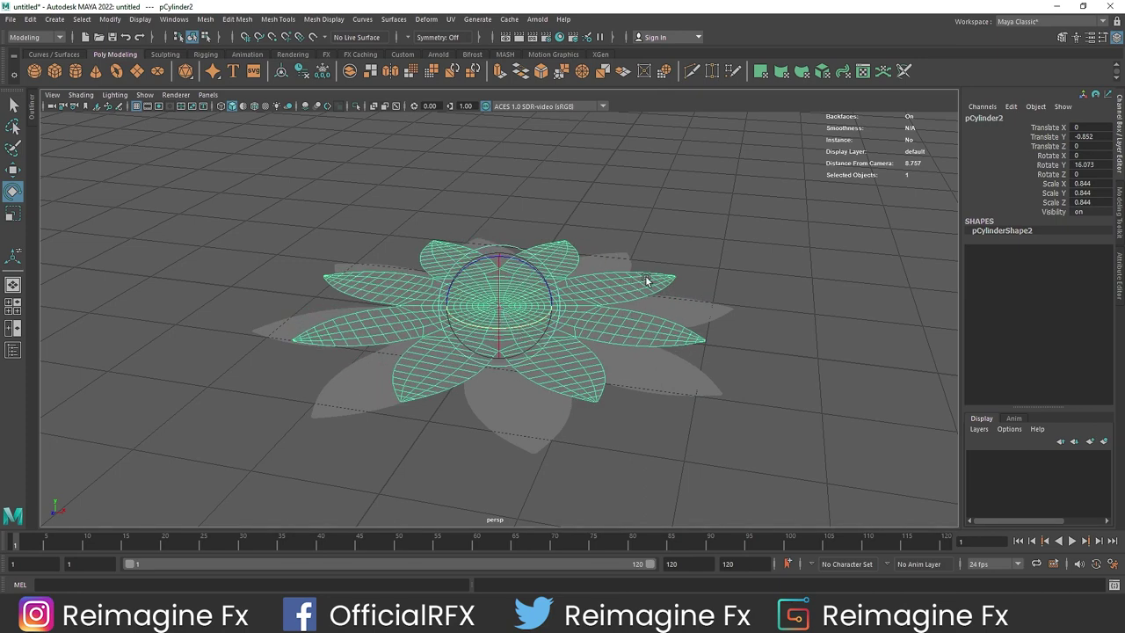
Repeat the duplicate with its transform five times to stack progressively smaller, rotated petal layers
key("shift+d")
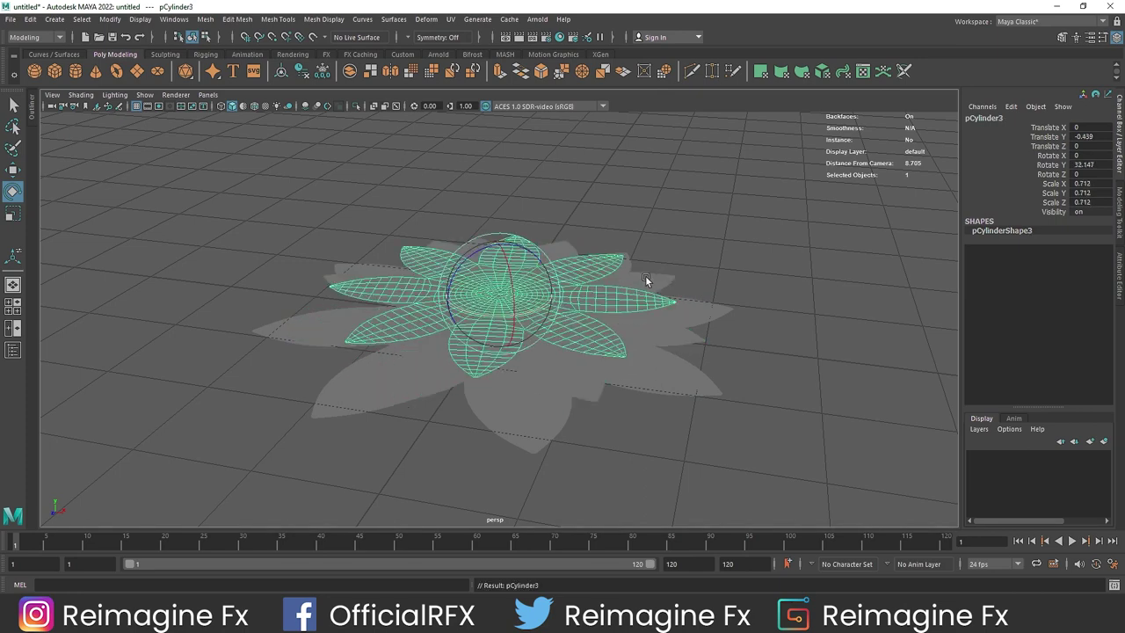
key("shift+d")
key("shift+d")
key("shift+d")
key("shift+d")
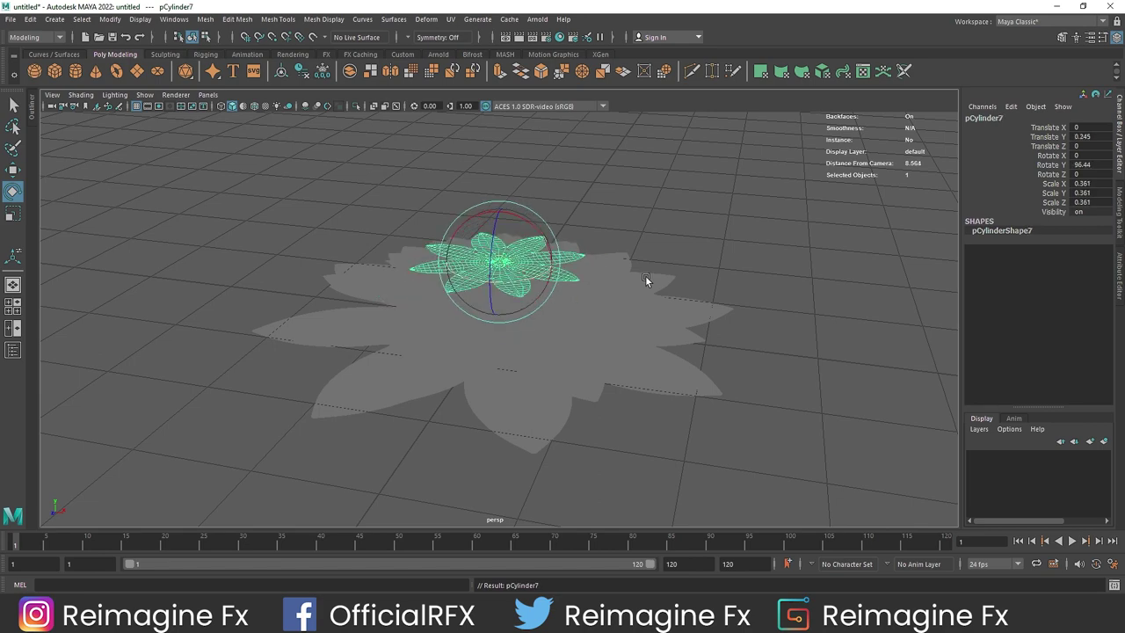
left_click_drag(533, 335, 504, 311, "alt")
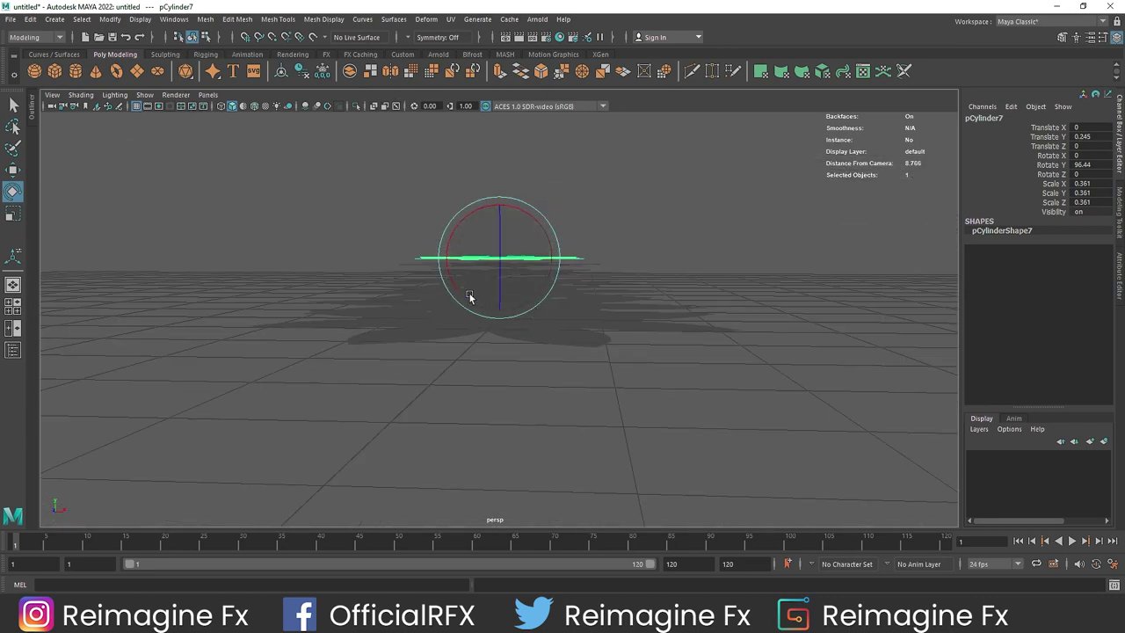
left_click(13, 349)
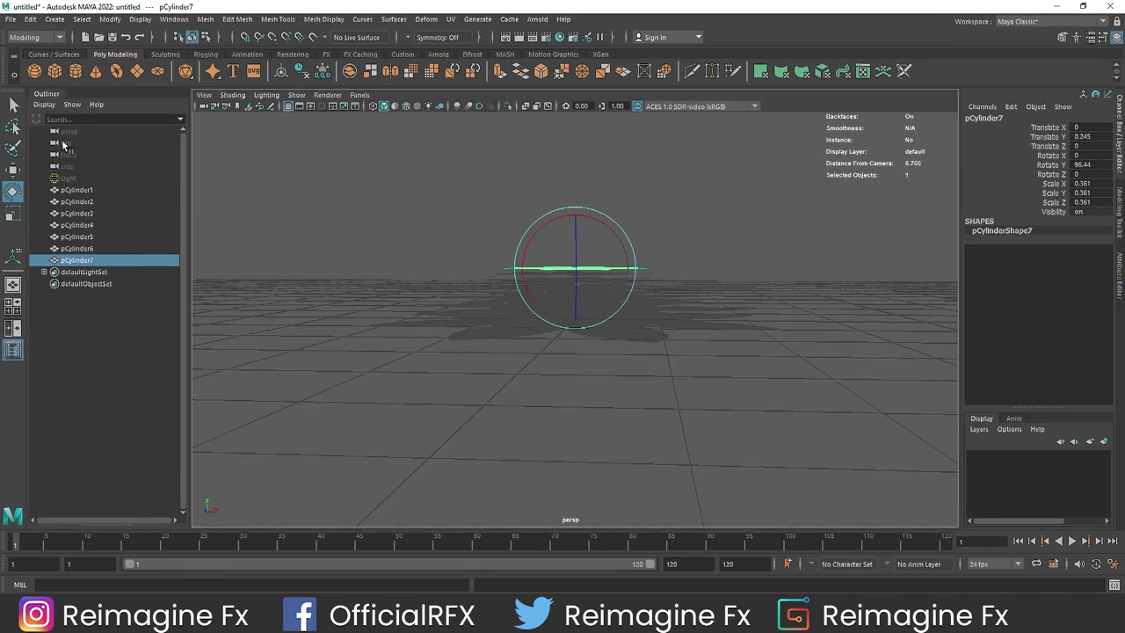
double_click(46, 94)
left_click_drag(400, 241, 437, 240, "alt")
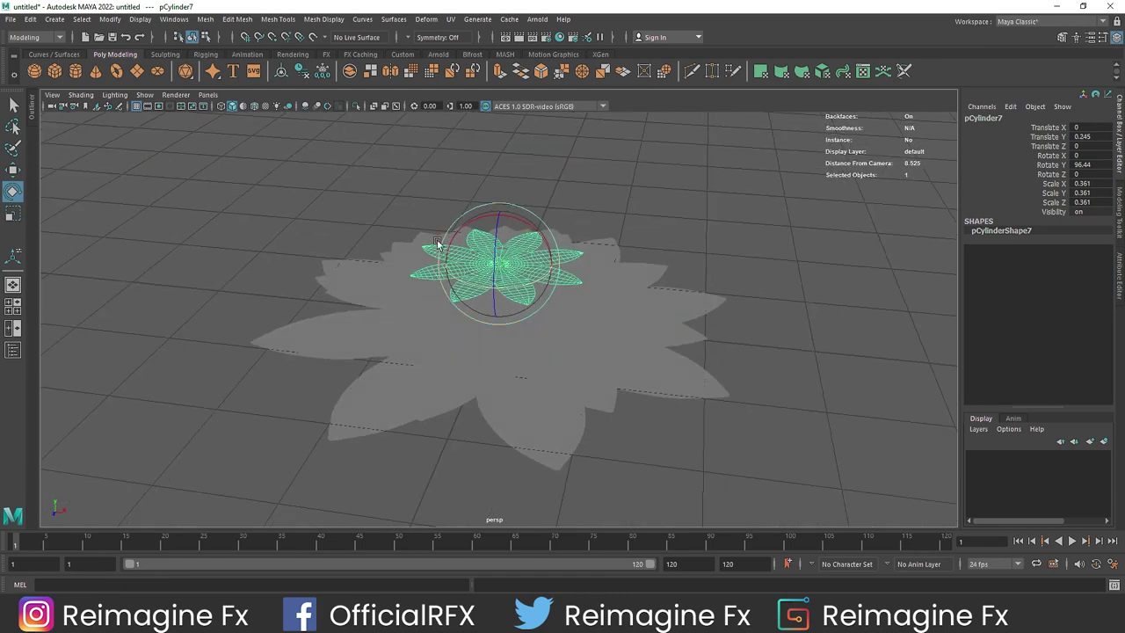
Create a polygon sphere, raise it above the flower and set its radius to 0.2
left_click(292, 170)
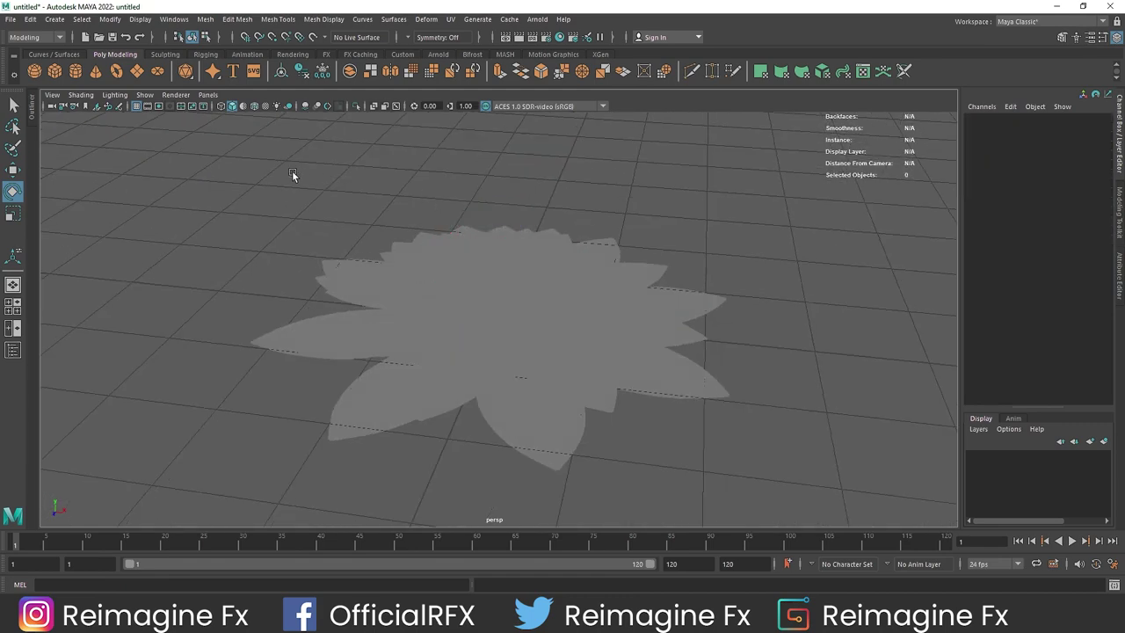
left_click(35, 74)
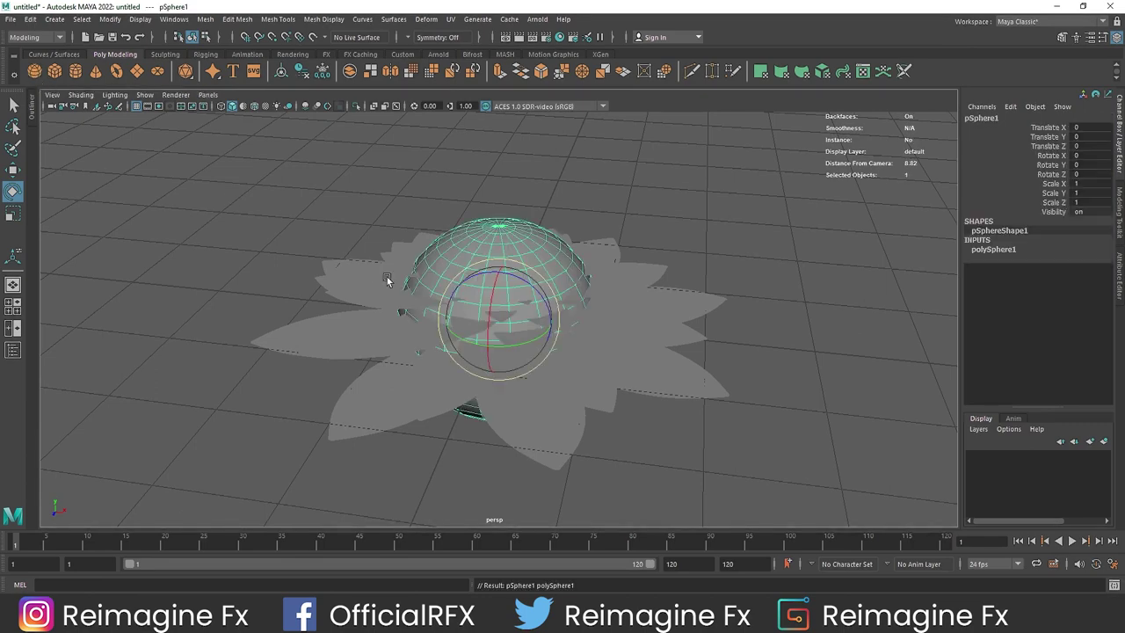
key("w")
left_click_drag(502, 274, 517, 108)
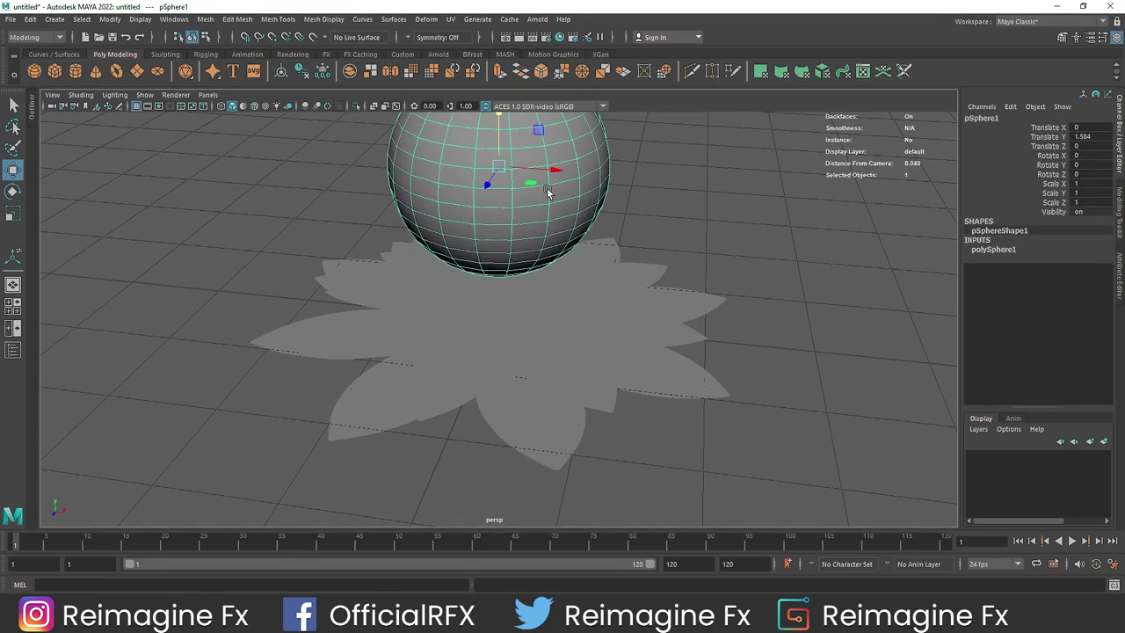
middle_click_drag(545, 204, 541, 263, "alt")
left_click(1028, 251)
left_click(1084, 257)
type("0.2")
key("Return")
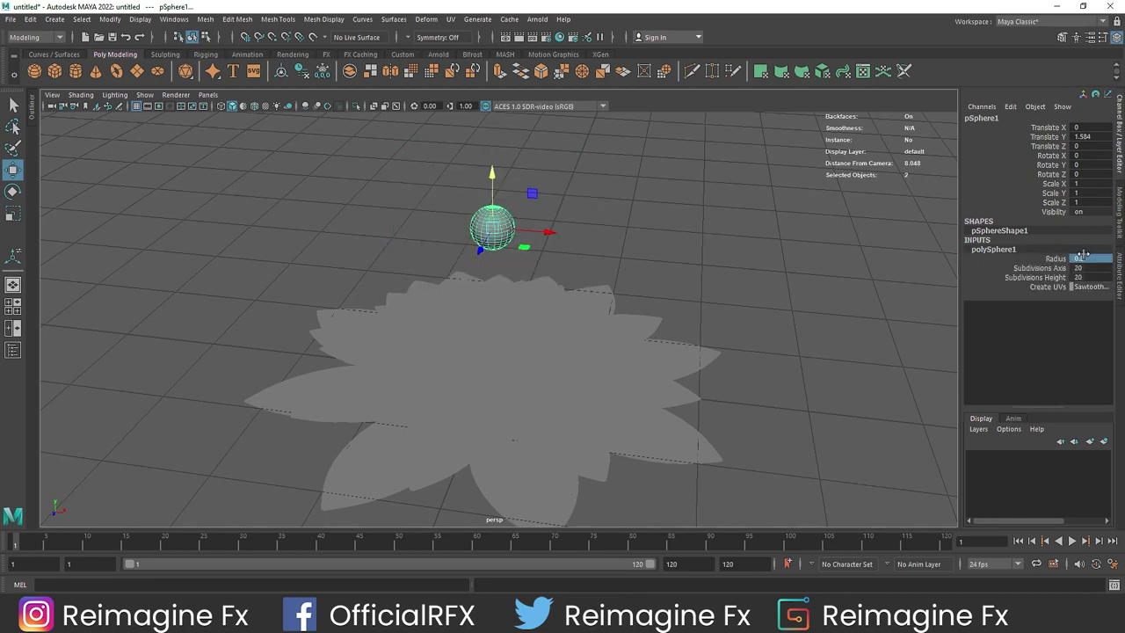
Lower the sphere with grid snapping to Translate Y 1, just above the top petal layer
left_click_drag(496, 290, 486, 248, "alt")
key("x")
left_click_drag(491, 167, 495, 336)
middle_click_drag(500, 385, 510, 368, "alt")
scroll(509, 369, "down", 2)
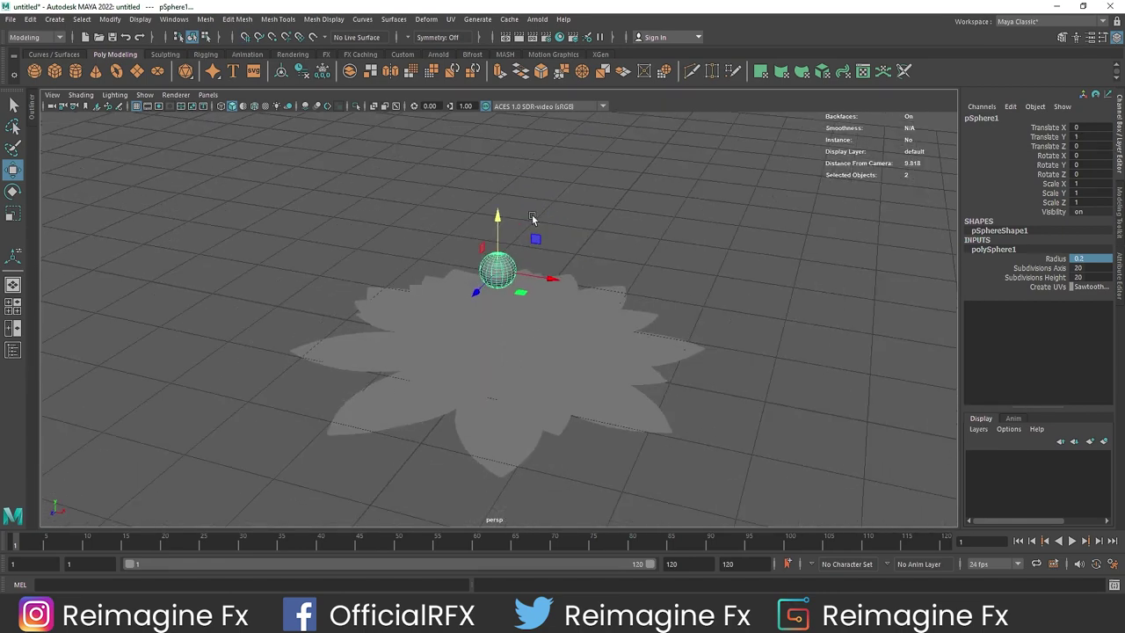
Rename the sphere as Collider in the Outliner
left_click(34, 112)
double_click(77, 271)
type("Collider")
key("Return")
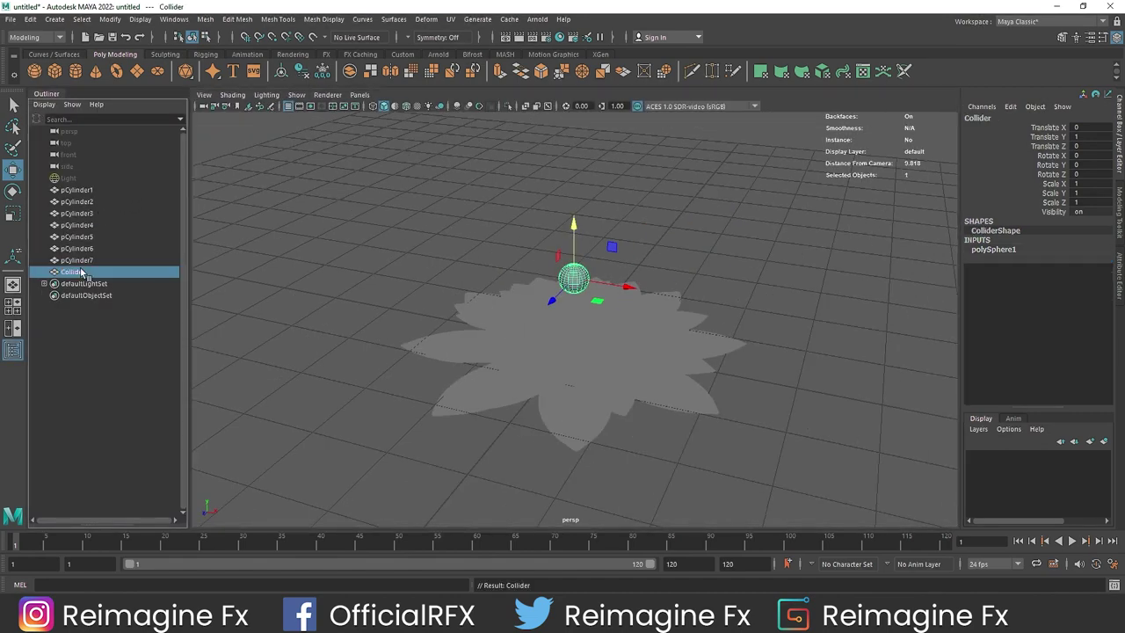
Convert all seven petal meshes, pCylinder1 to pCylinder7, into nCloth objects using the FX menu set
left_click_drag(416, 301, 355, 313, "alt")
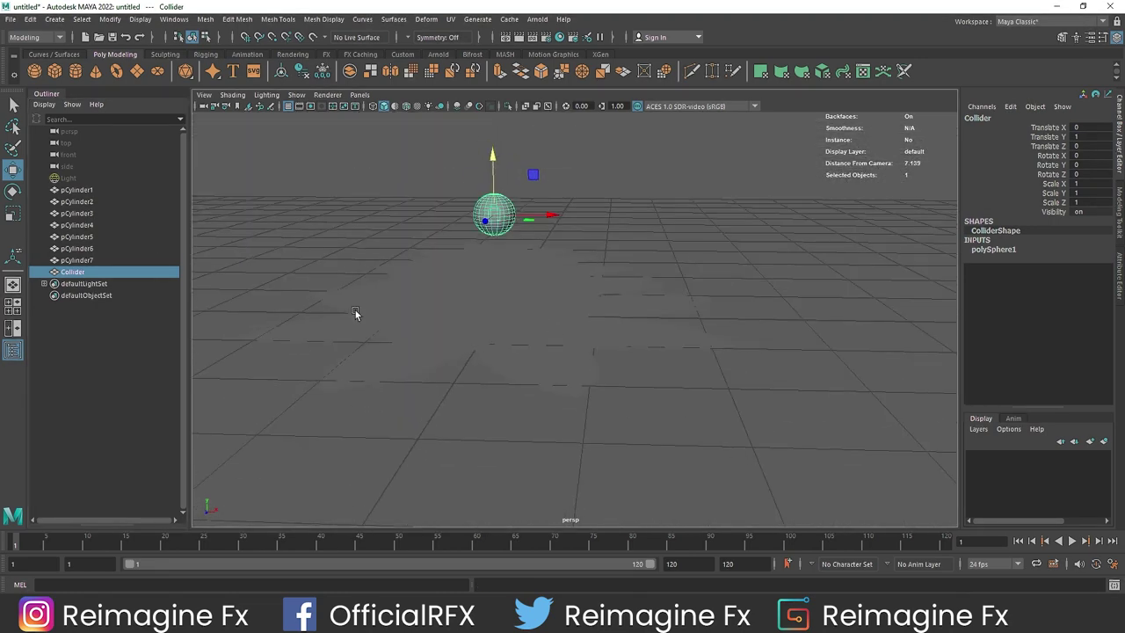
left_click(77, 260)
left_click(87, 189, "shift")
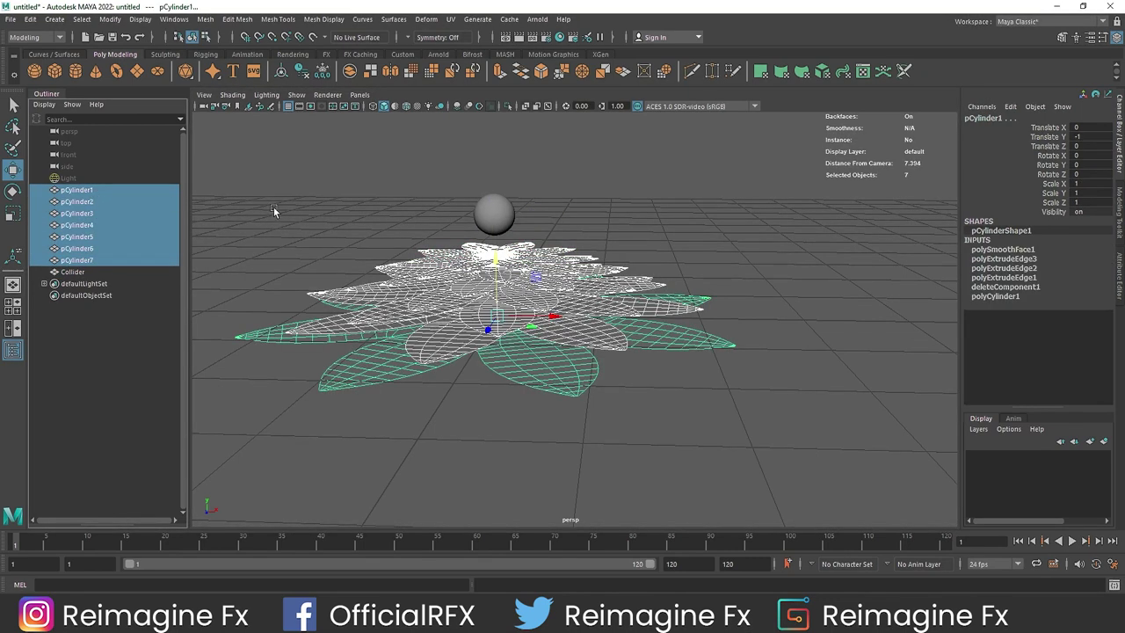
left_click(35, 37)
left_click(30, 83)
left_click(271, 19)
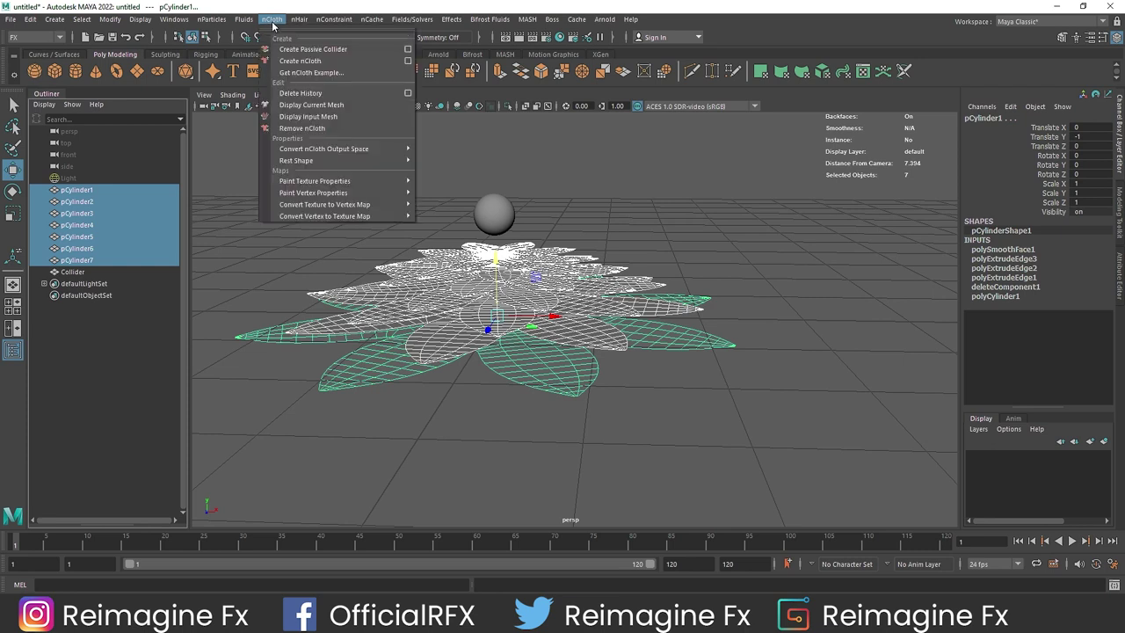
left_click(299, 60)
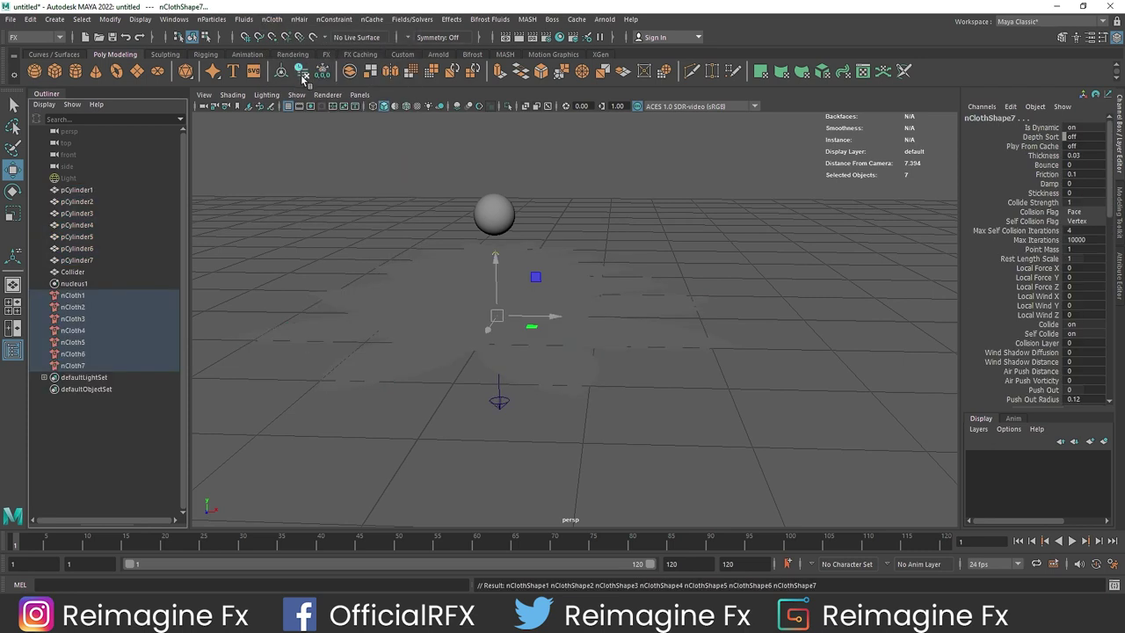
Make the Collider sphere a passive collider for the nCloth simulation
left_click(495, 213)
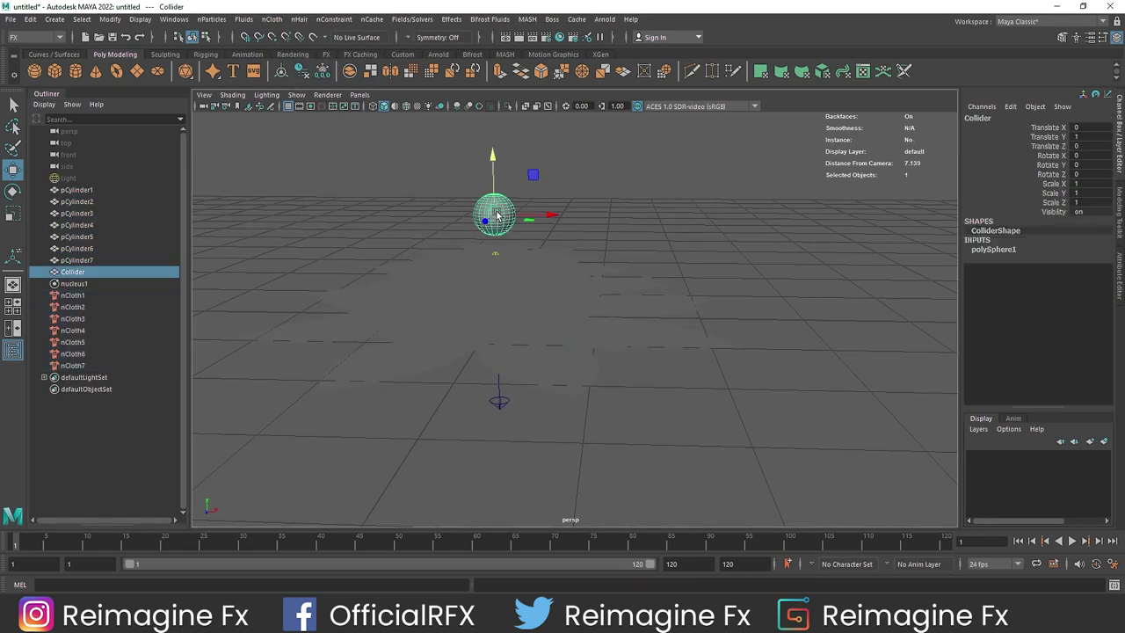
left_click(207, 20)
mouse_move(272, 19)
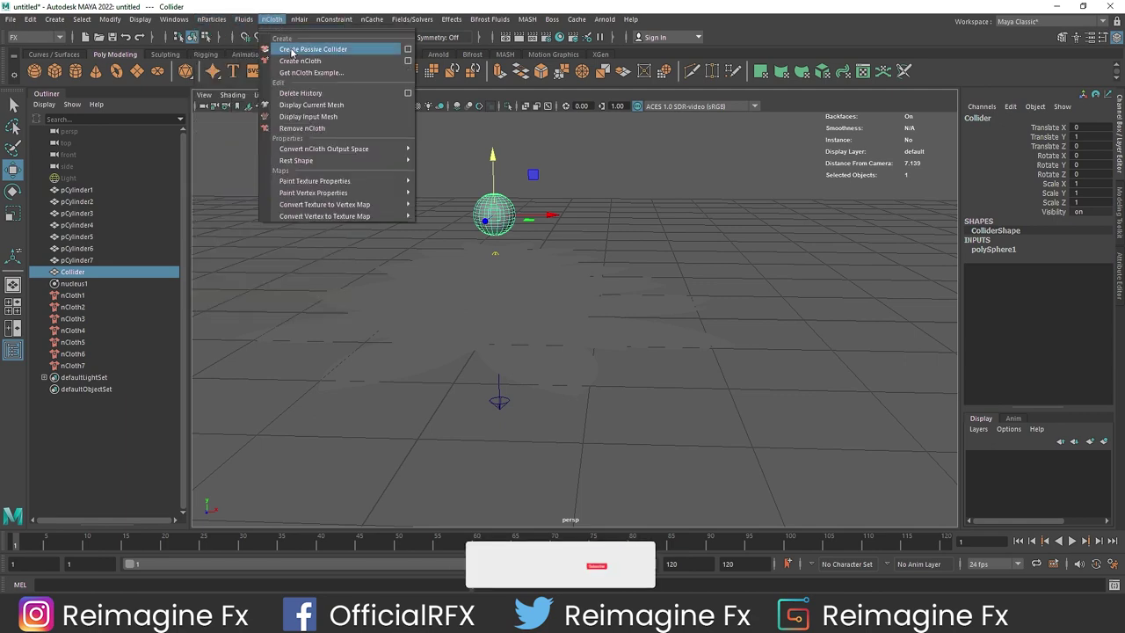
left_click(292, 52)
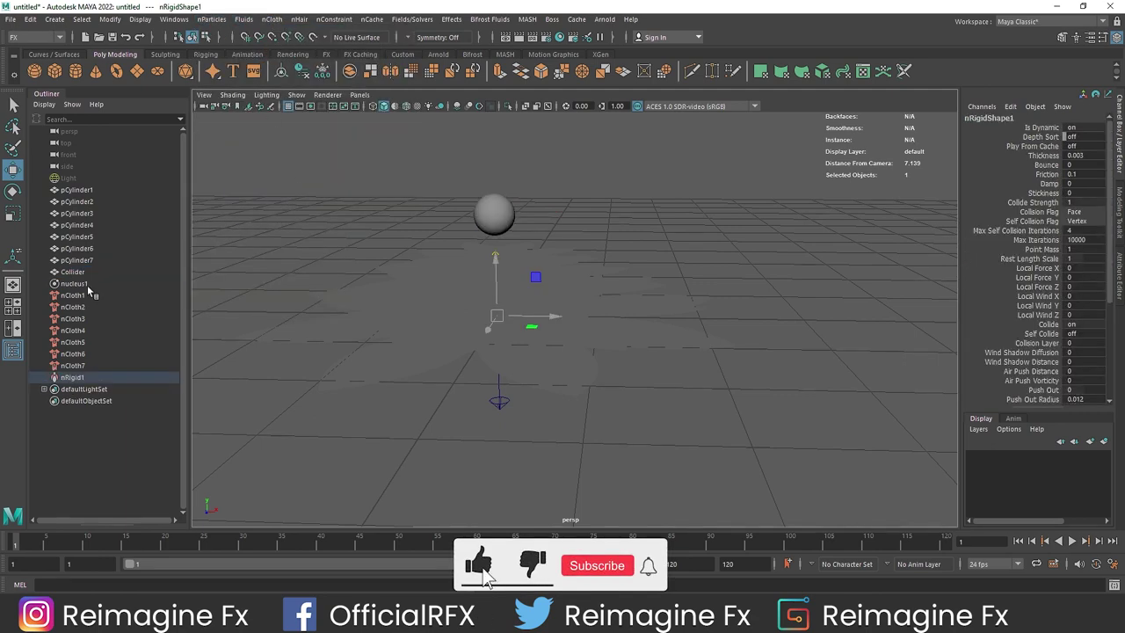
Set the Gravity of nucleus1 to 0, test the playback briefly and return to frame 1
left_click(91, 284)
key("ctrl+a")
left_click_drag(969, 323, 956, 323)
left_click(1071, 540)
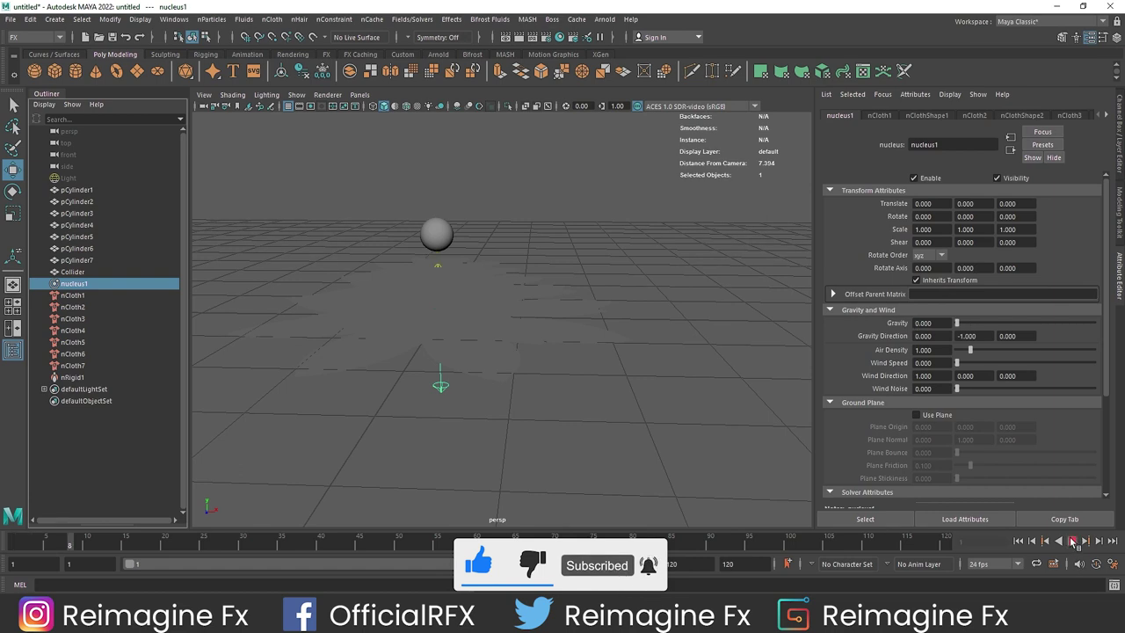
left_click(1071, 541)
left_click(1019, 541)
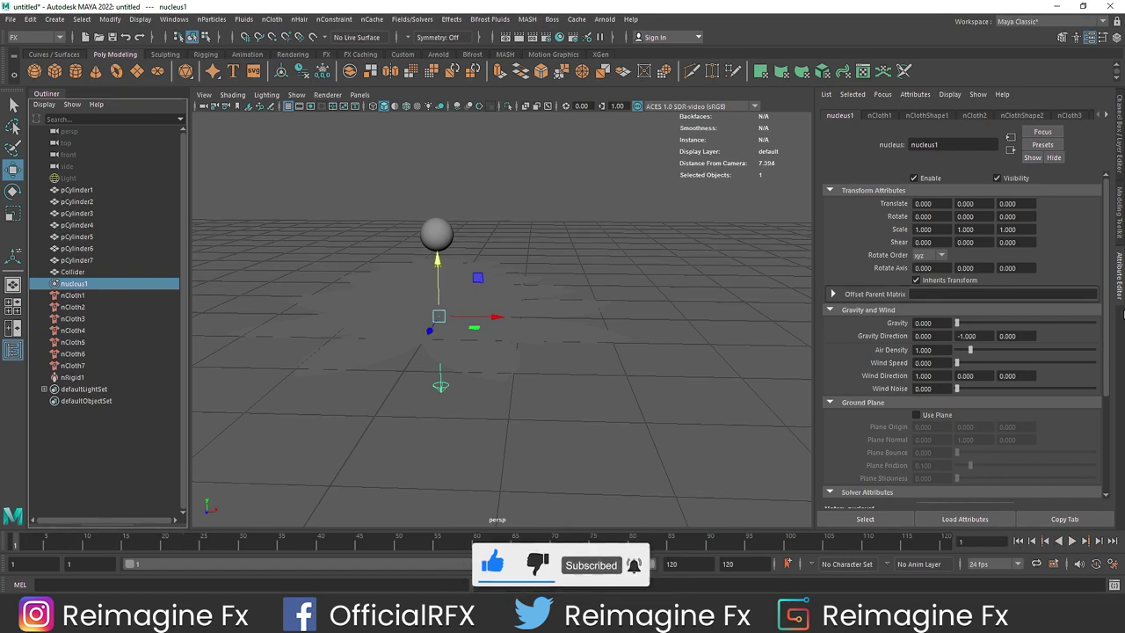
Show nCloth1's collision thickness through its Solver Display and examine it from the side of the petals
key("ctrl+a")
left_click_drag(722, 488, 613, 232)
left_click(758, 197)
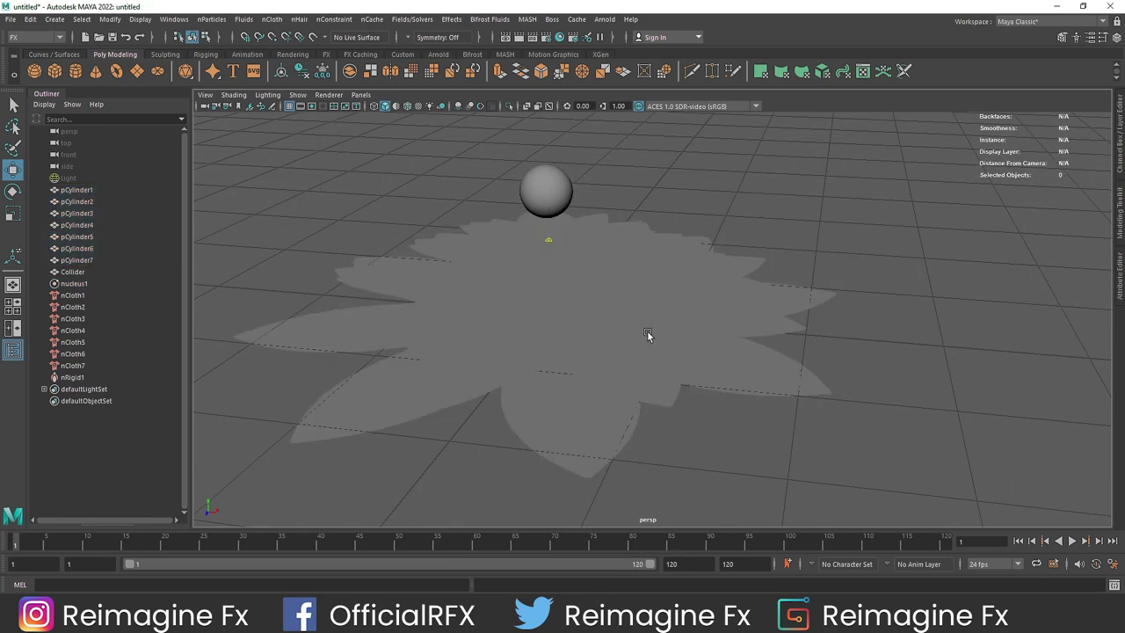
left_click(1119, 279)
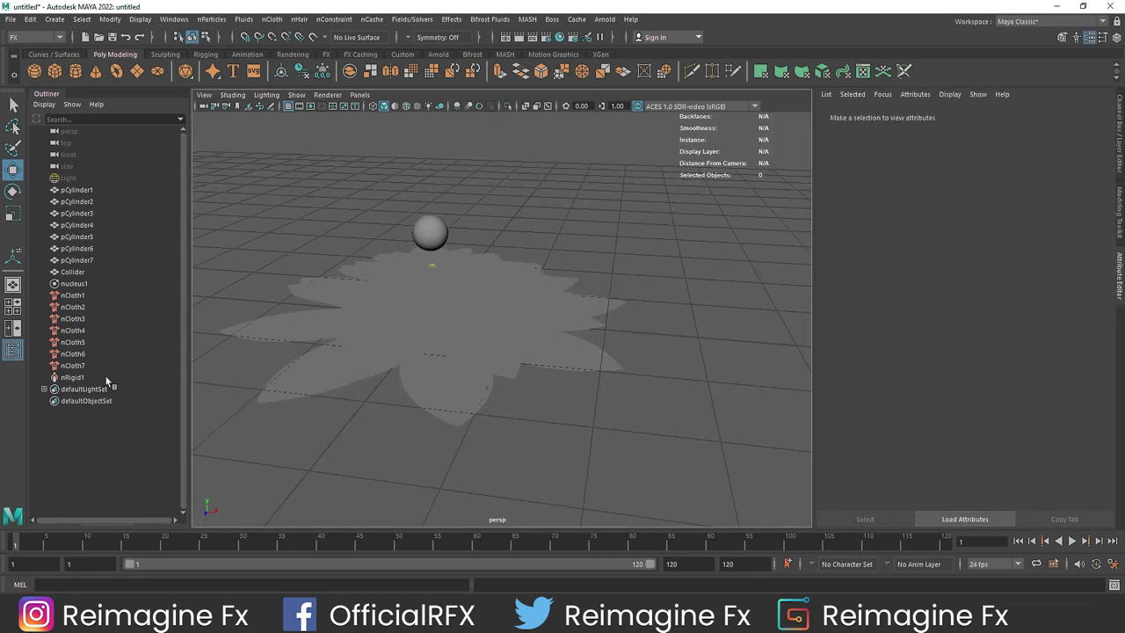
left_click(73, 295)
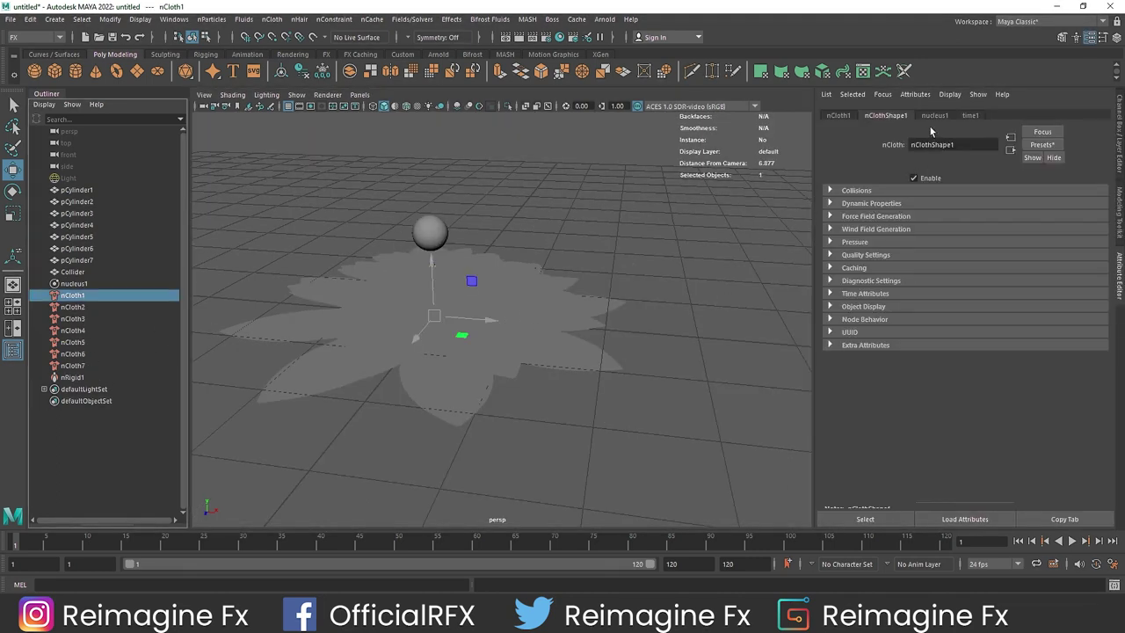
left_click(883, 189)
left_click(953, 305)
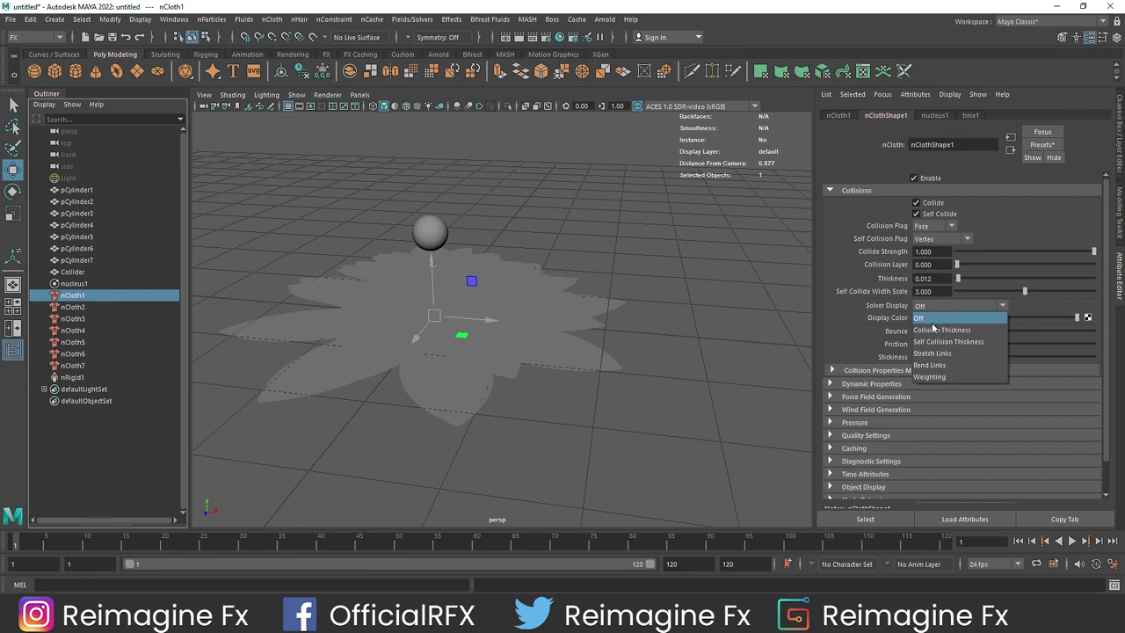
left_click(932, 327)
scroll(452, 278, "up", 5)
middle_click_drag(365, 205, 503, 251, "alt")
left_click_drag(502, 252, 435, 193, "alt")
left_click_drag(458, 193, 523, 242, "alt")
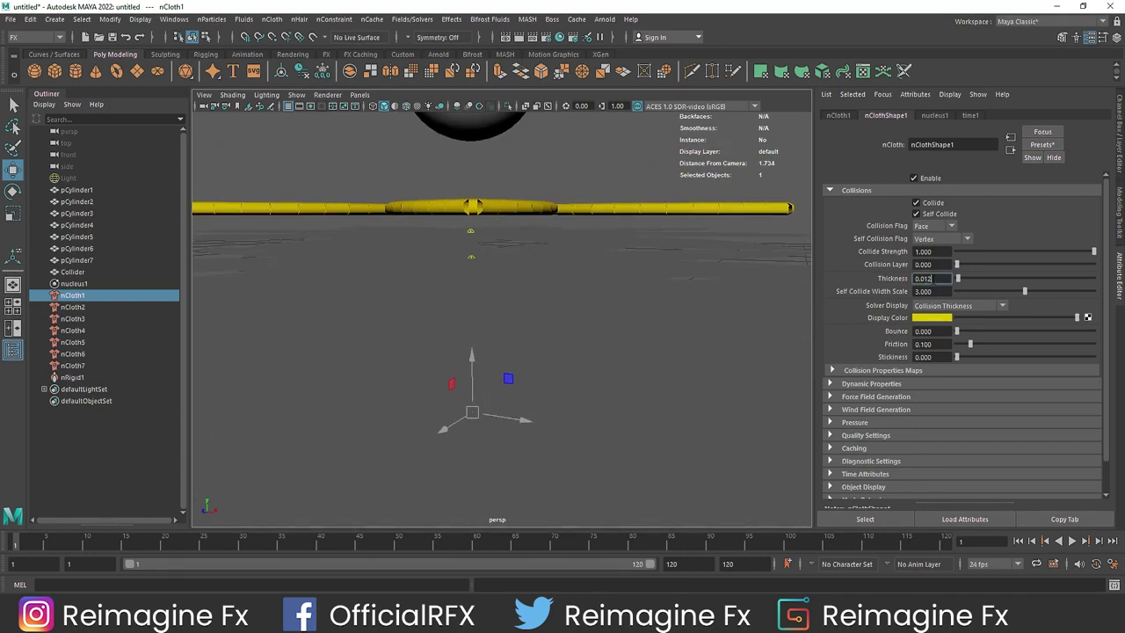
Adjust nCloth1's collision Thickness and set its Solver Display back to Off
key("Return")
left_click(931, 278)
left_click(931, 304)
left_click(922, 318)
Set the collision Thickness of nCloth2 through nCloth4 to 0.01
left_click(78, 307)
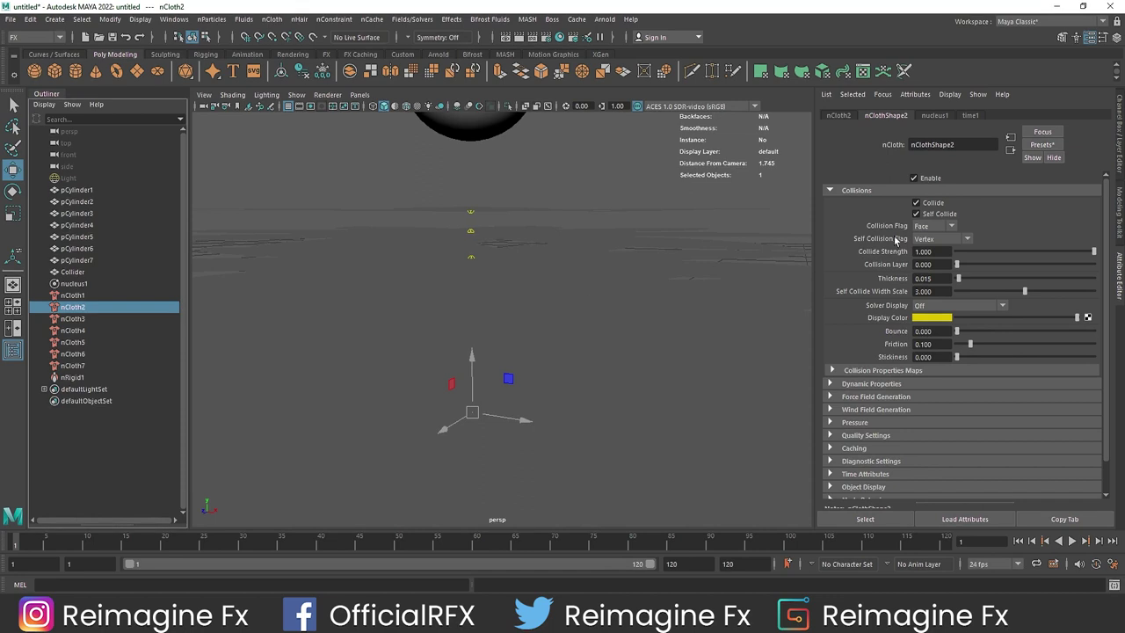
left_click(110, 322)
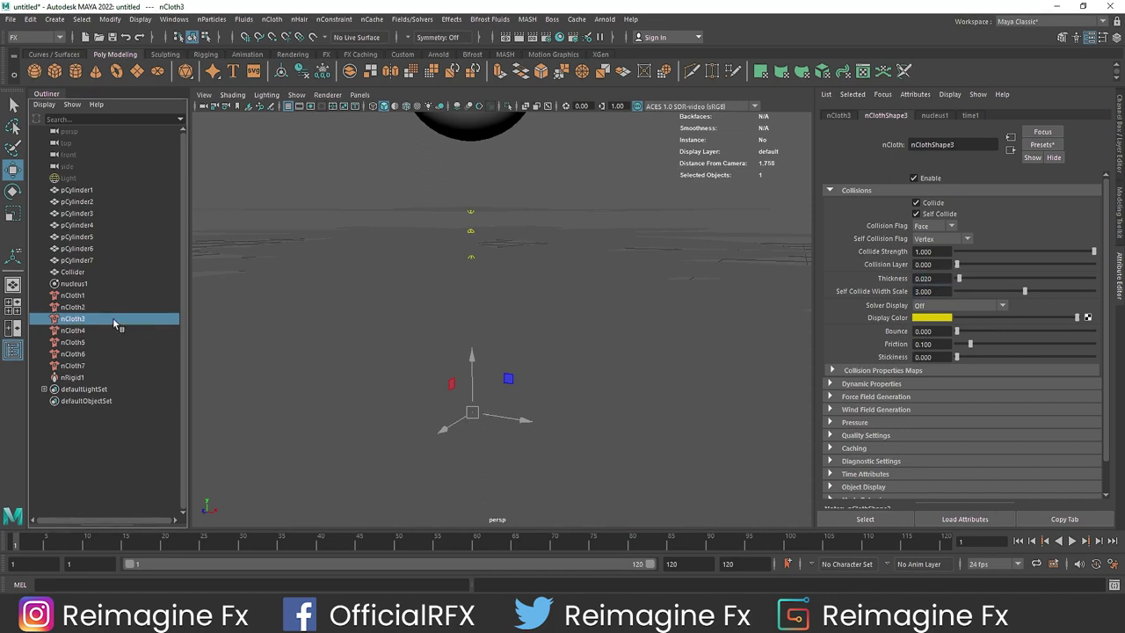
left_click(931, 277)
type("0.01")
left_click(933, 291)
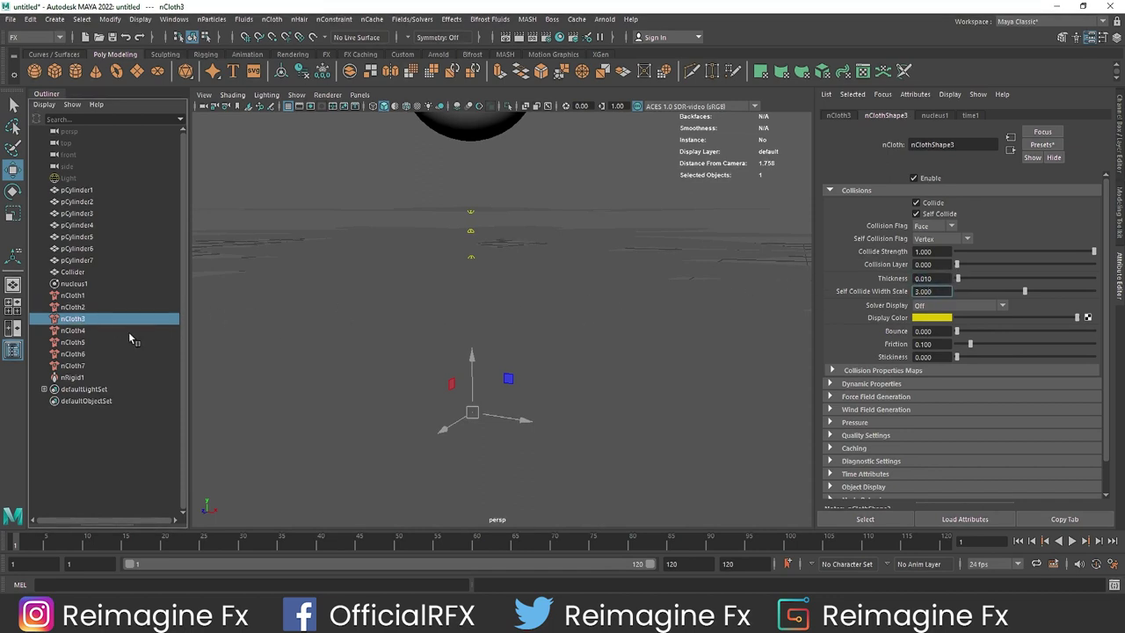
left_click(132, 332)
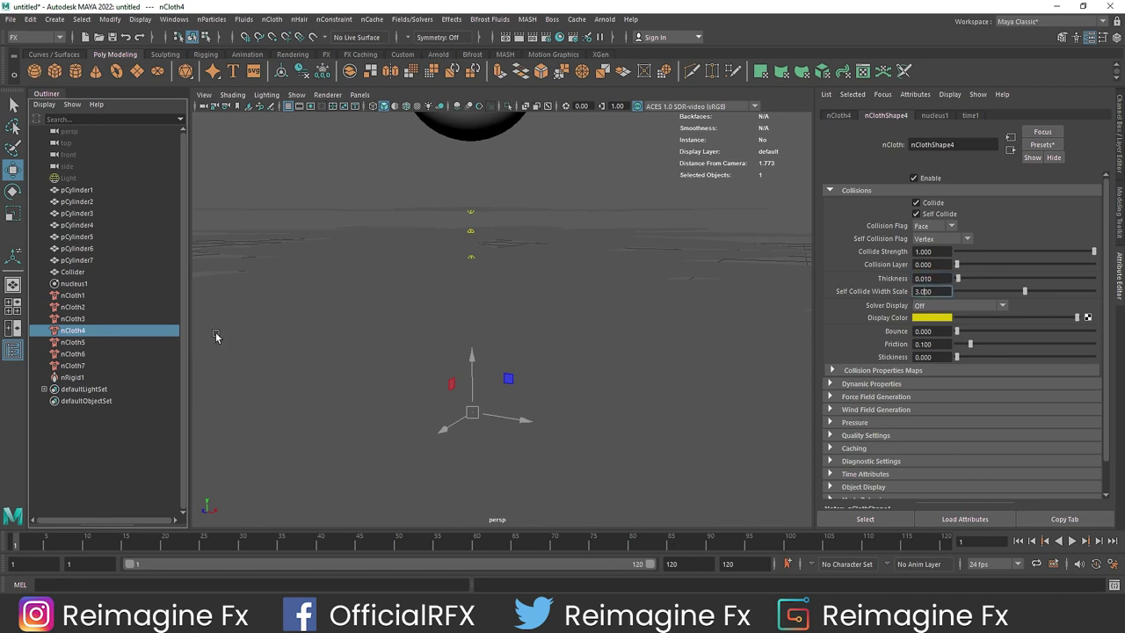
Preview nCloth5's collision thickness, set its Thickness to 0.010 and switch its Solver Display back to Off
left_click(104, 341)
left_click(947, 305)
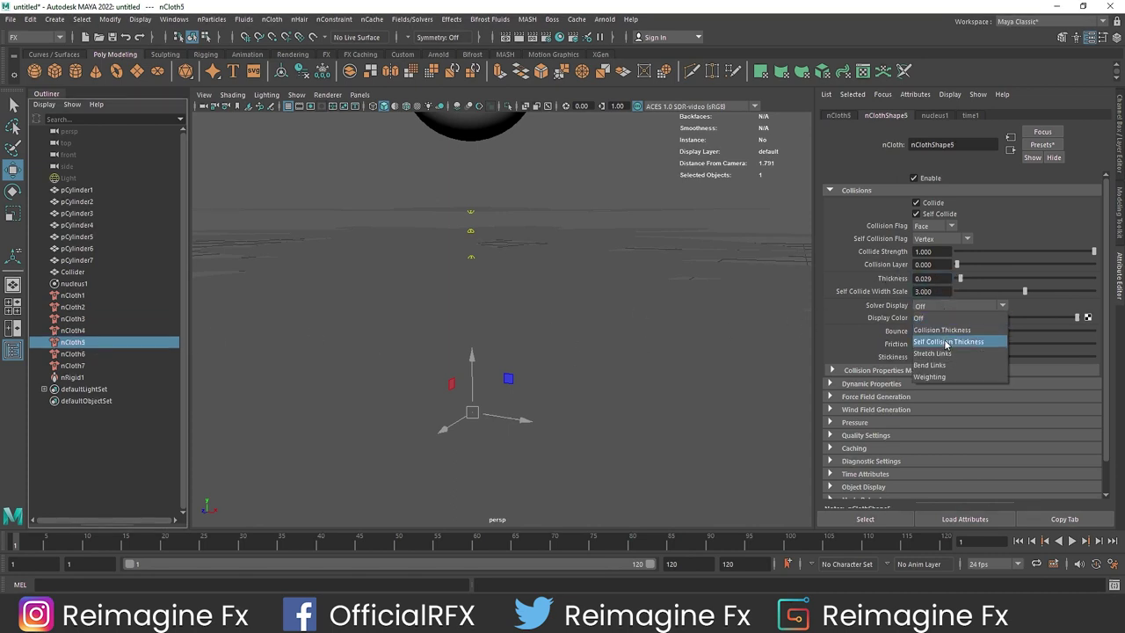
left_click(944, 333)
scroll(606, 389, "down", 3)
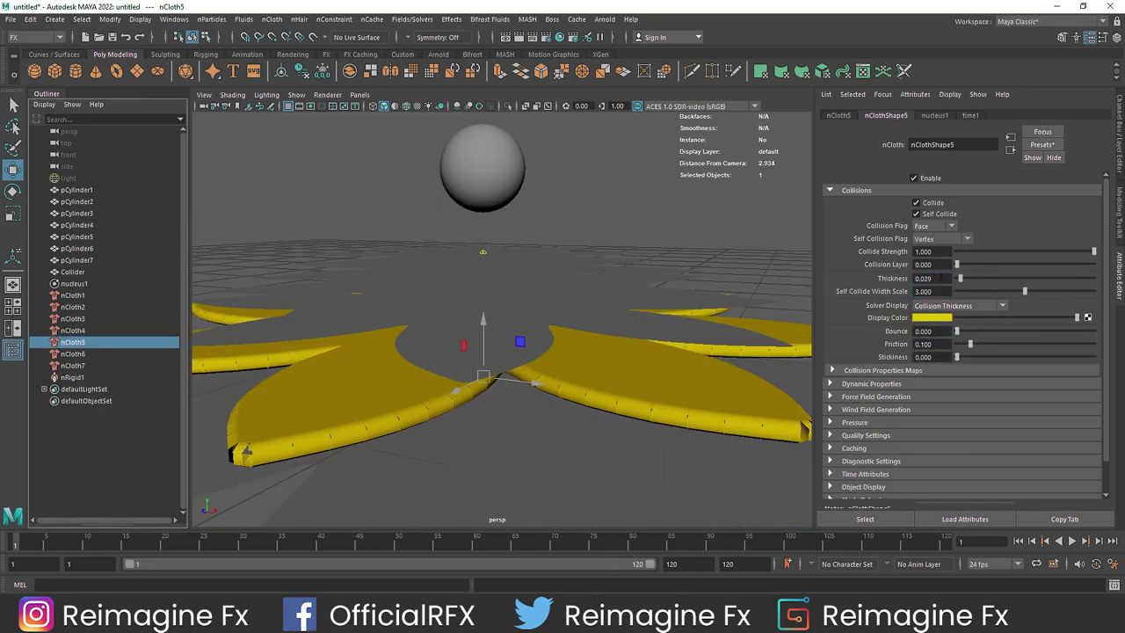
type("0.010")
key("Tab")
left_click(943, 305)
left_click(931, 319)
Set the collision Thickness of nCloth6 and nCloth7 to 0.01
left_click(111, 353)
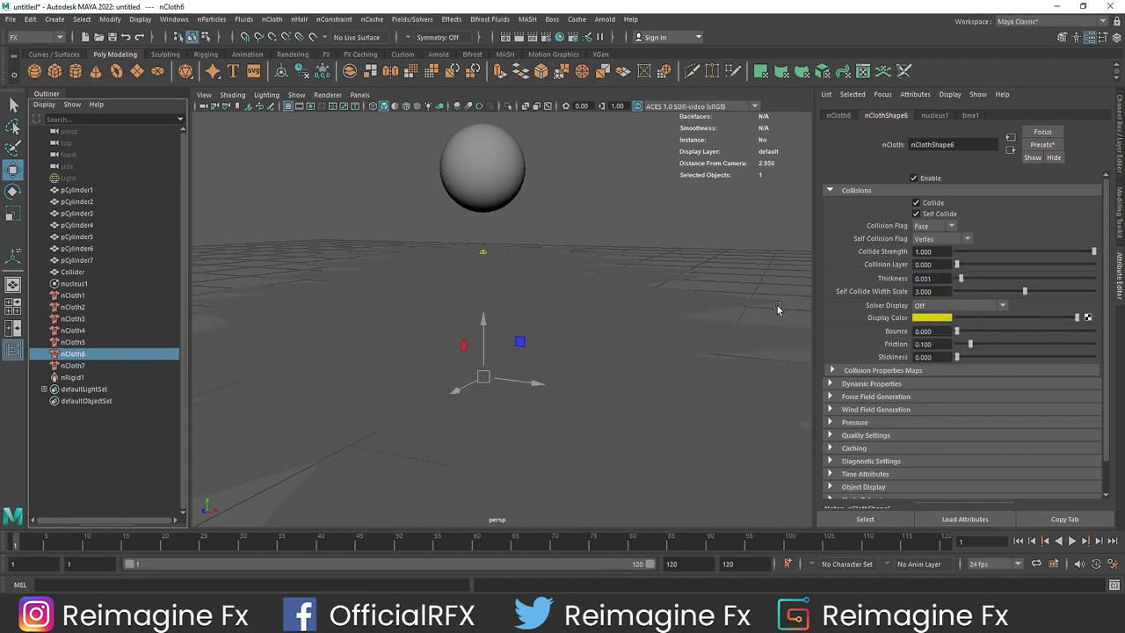
left_click(85, 365)
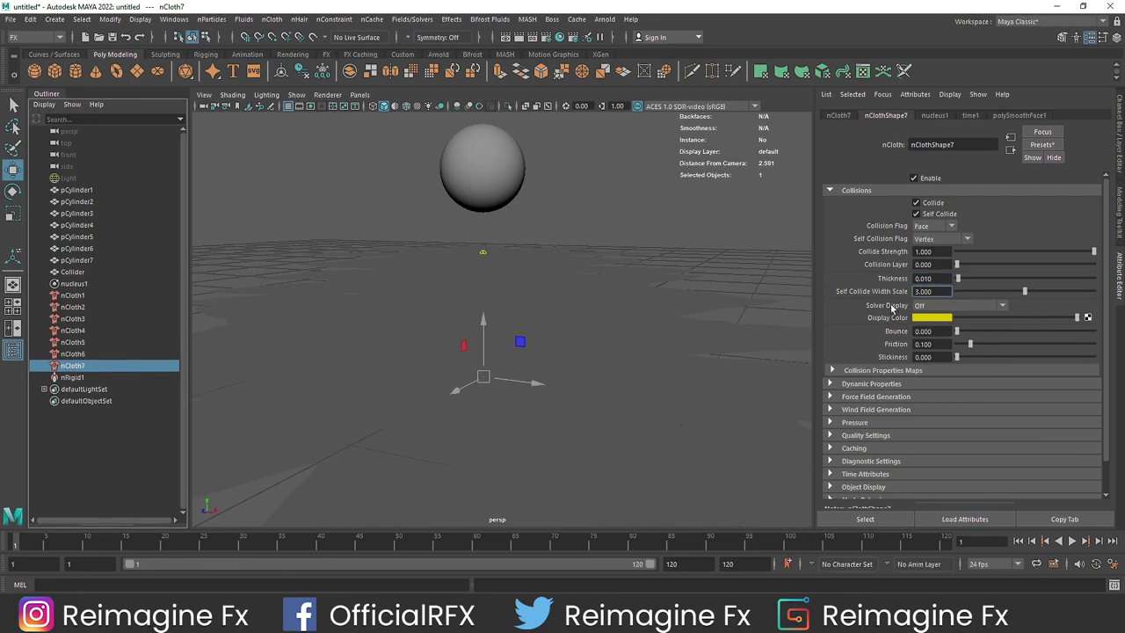
scroll(527, 325, "down", 5)
mouse_move(518, 324)
left_mouse_down("alt")
mouse_move(528, 323)
mouse_move(528, 339)
left_mouse_up("alt")
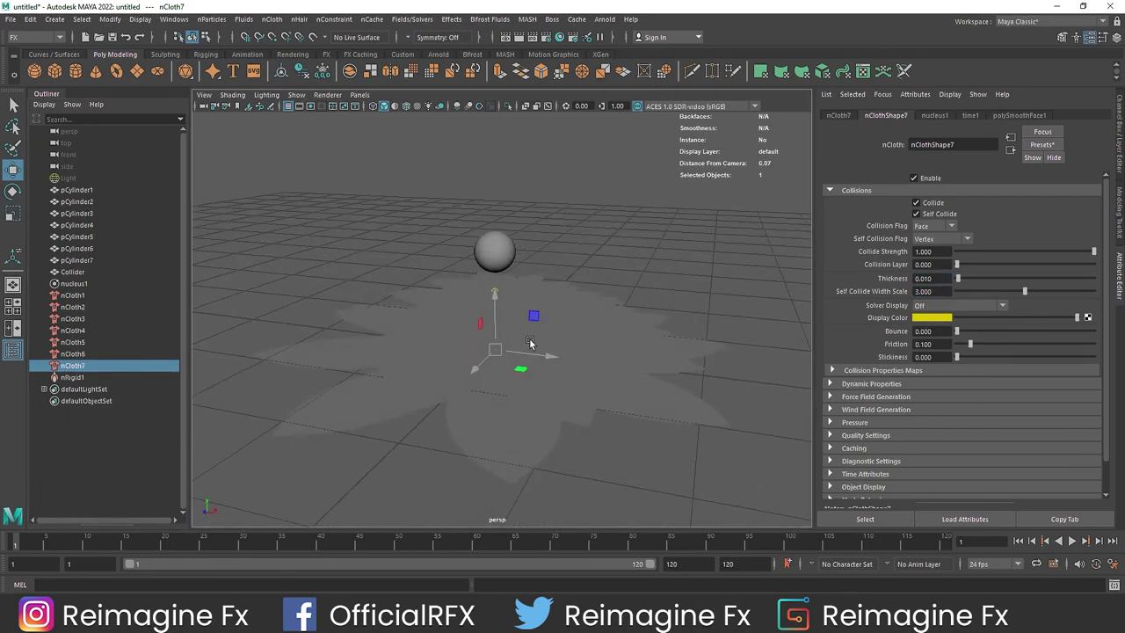
Animate Collider with a key above the flower at frame 1 and a grid-snapped key below the petals at frame 50
left_click(495, 257)
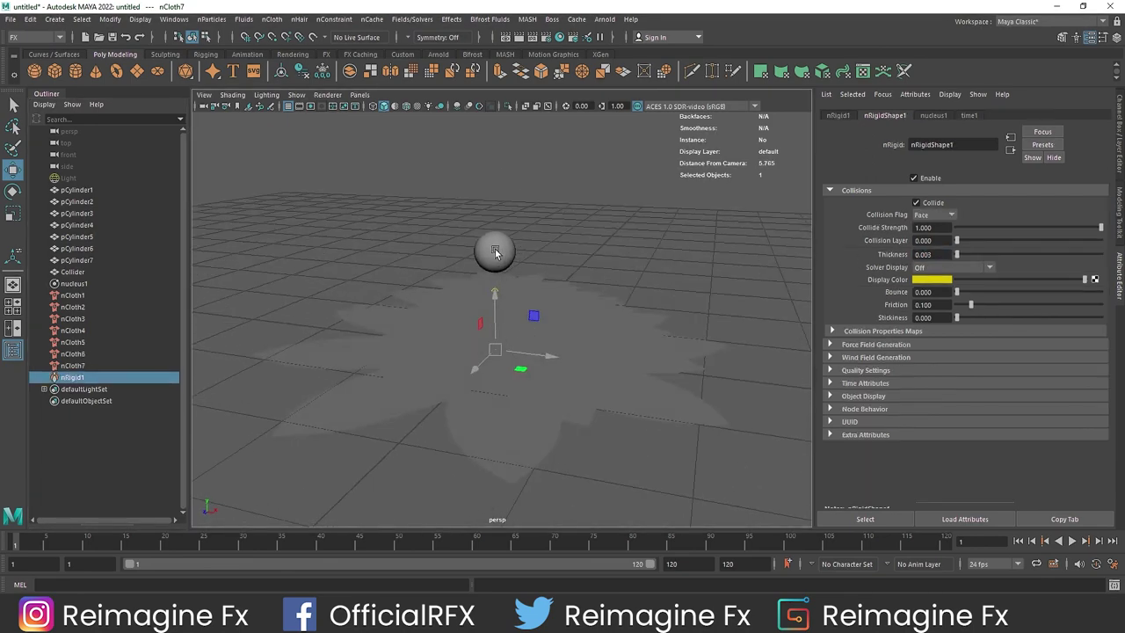
left_click(84, 271)
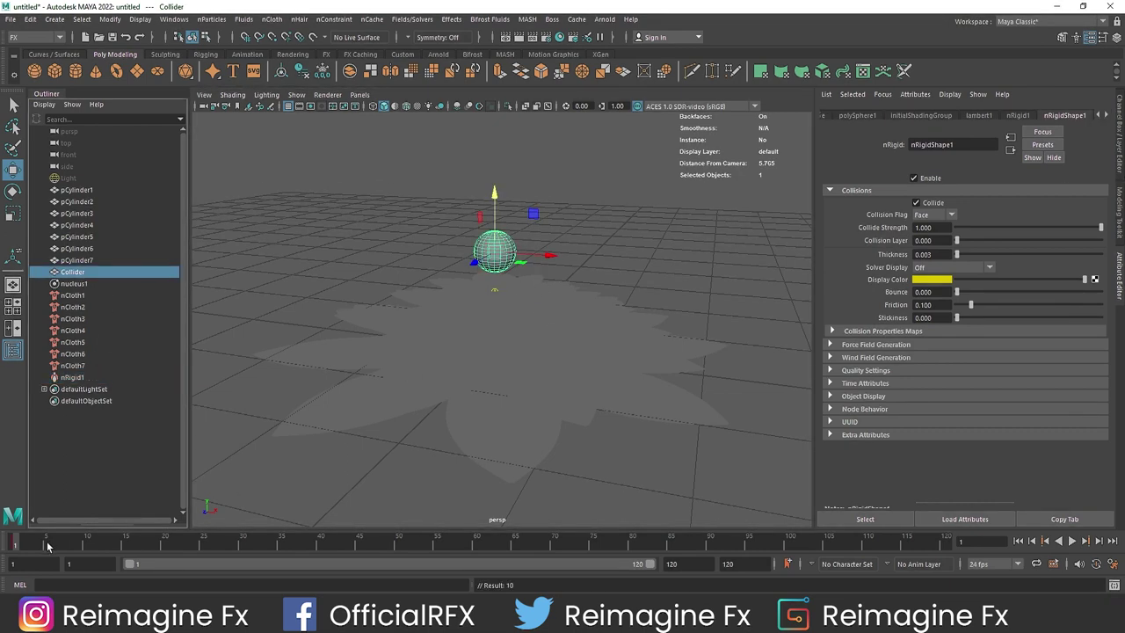
left_click_drag(24, 544, 399, 545)
left_click_drag(495, 193, 495, 387)
scroll(492, 437, "down", 5)
left_click_drag(492, 436, 512, 384, "alt")
key("x")
left_click_drag(498, 324, 501, 356)
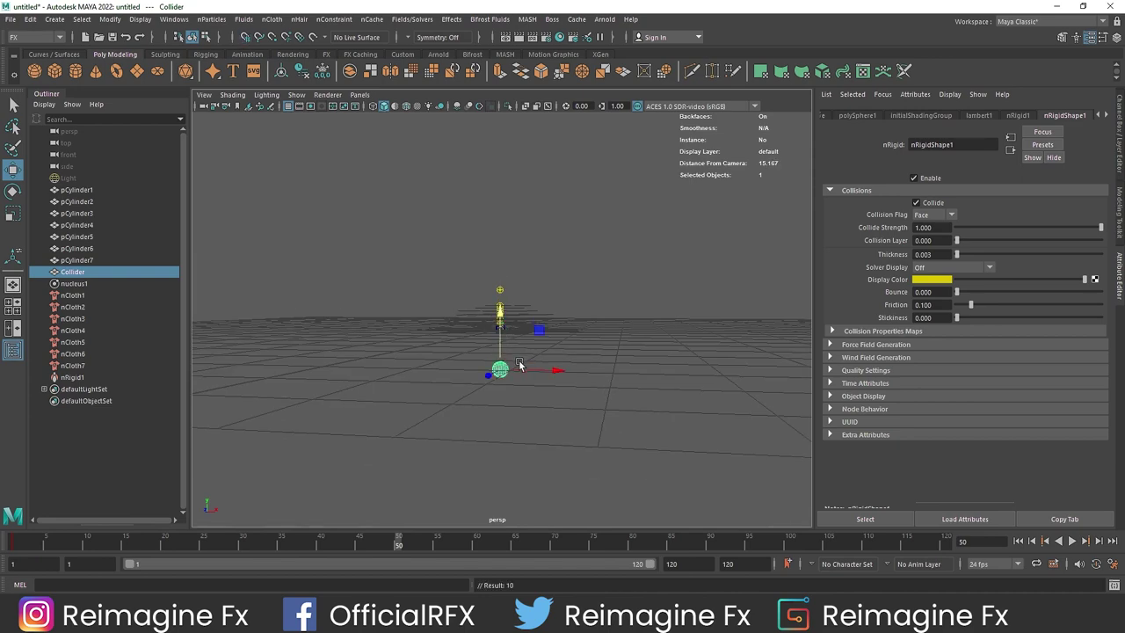
left_click_drag(547, 303, 565, 346, "alt")
scroll(565, 346, "up", 5)
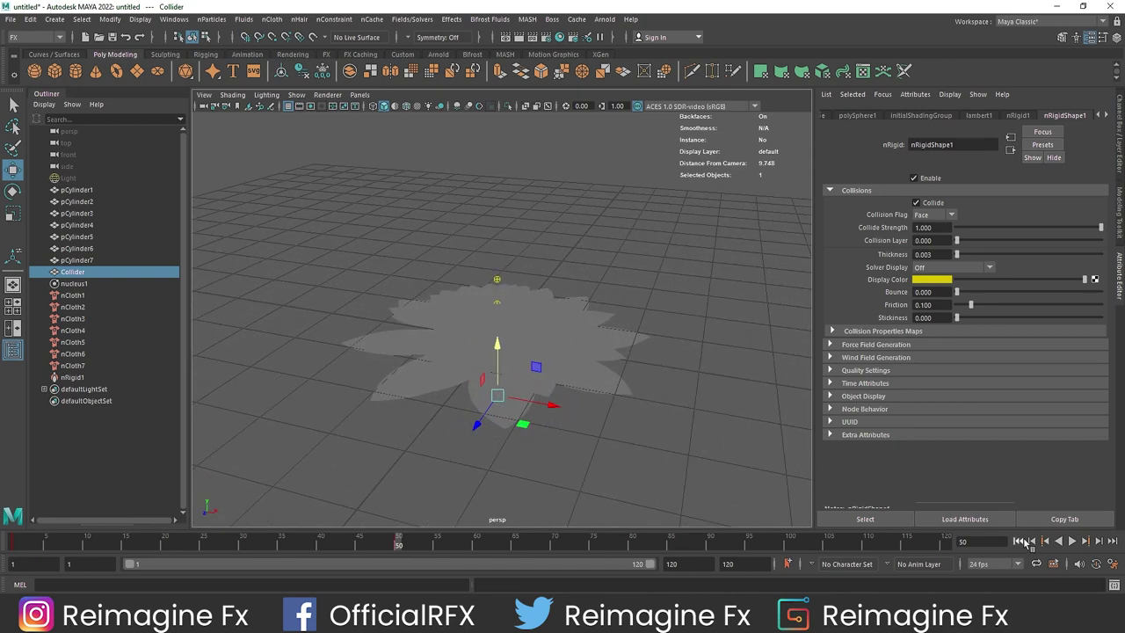
Return to the first frame and set both the playback end and the animation end to frame 80
left_click(1019, 541)
double_click(691, 564)
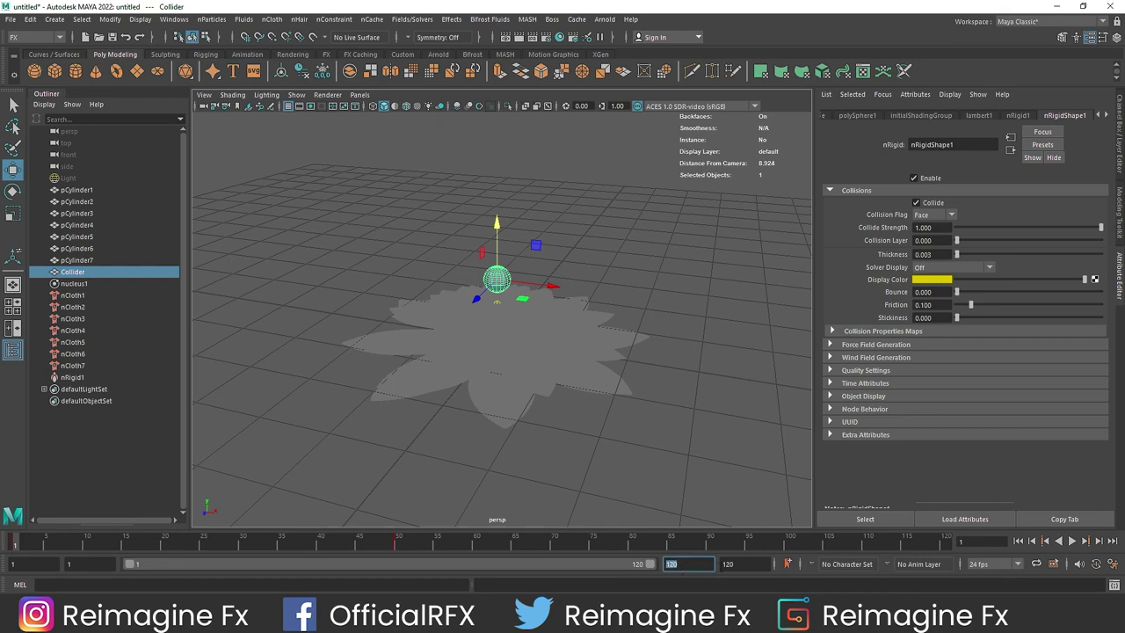
type("80")
key("Tab")
left_click(708, 546)
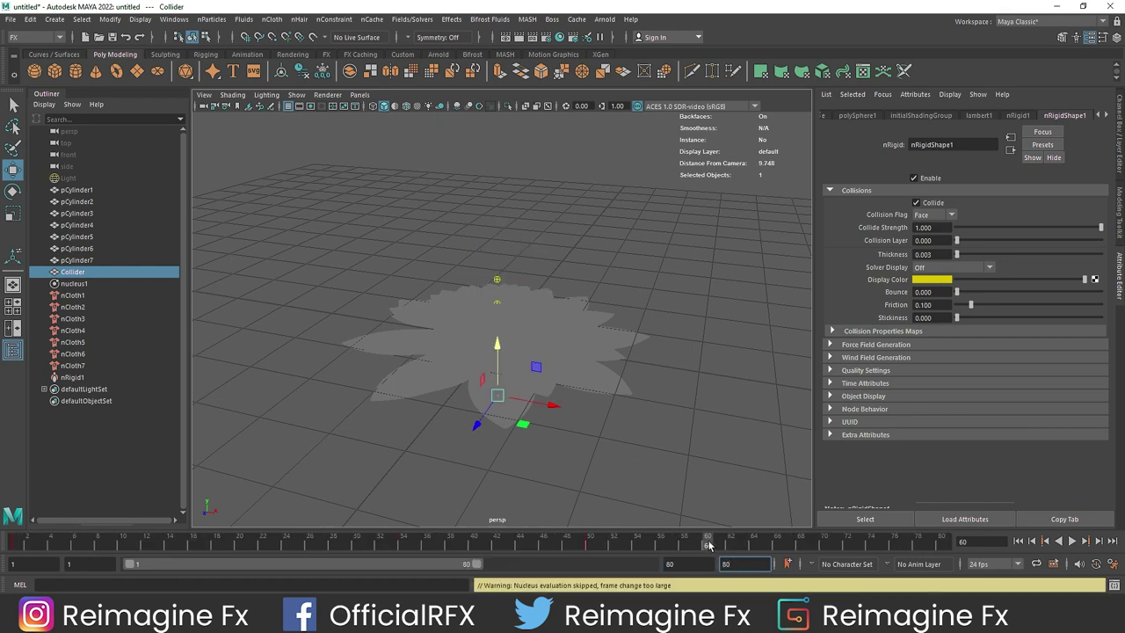
left_click(695, 564)
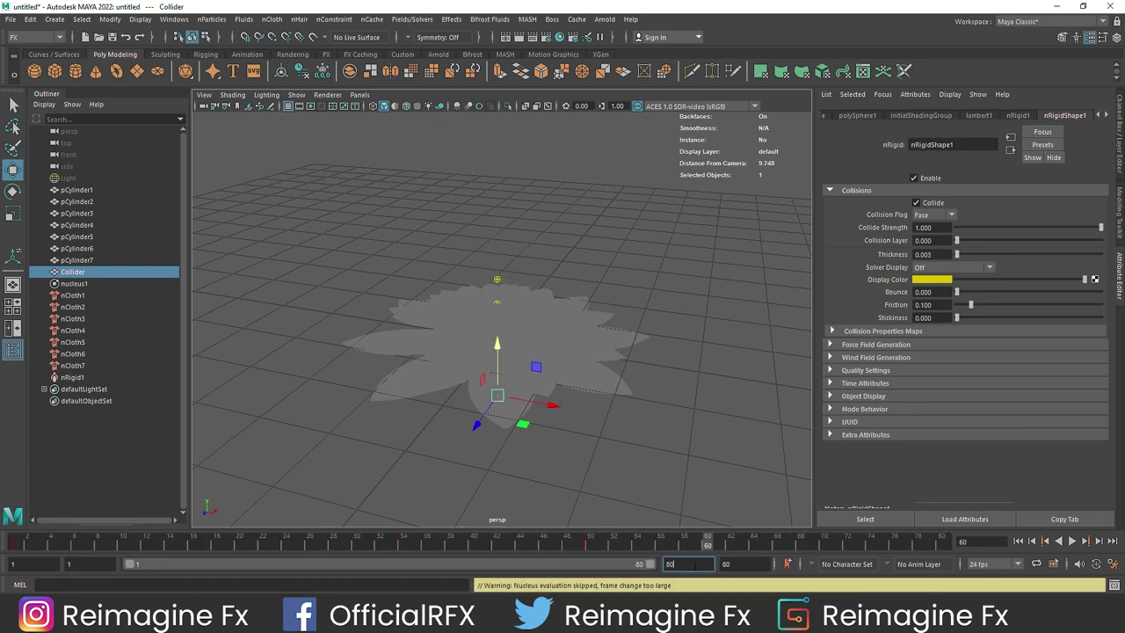
Play the simulation from frame 1, stop it at frame 28 and inspect the deformed petals up close
left_click(1017, 540)
left_click(1072, 540)
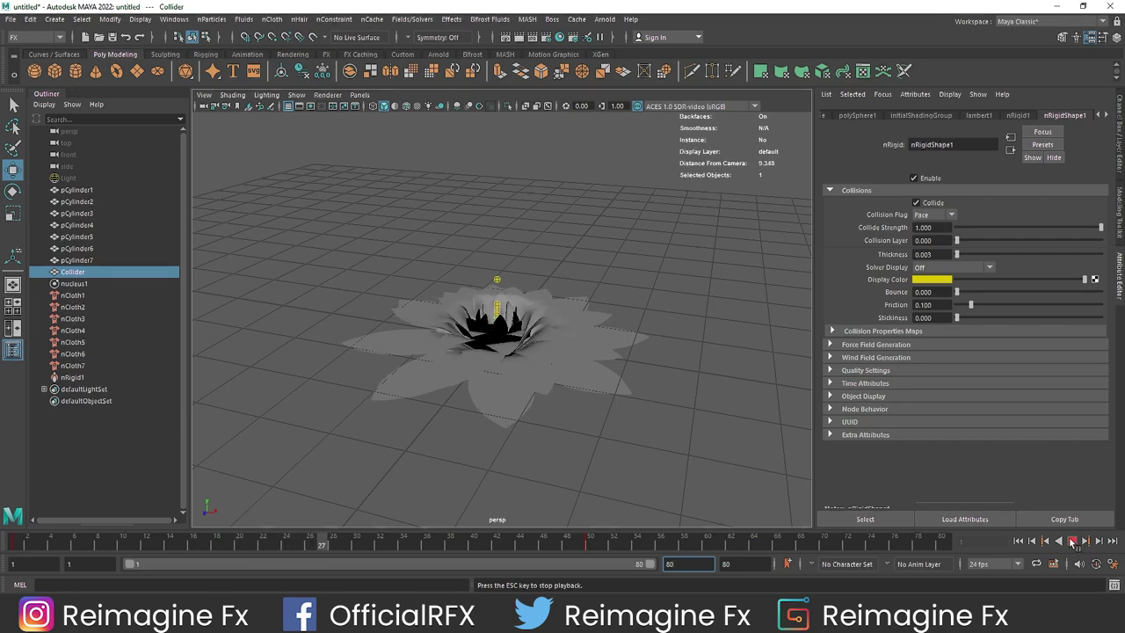
key("Escape")
right_click_drag(498, 324, 650, 350, "alt")
left_click_drag(587, 358, 560, 360, "alt")
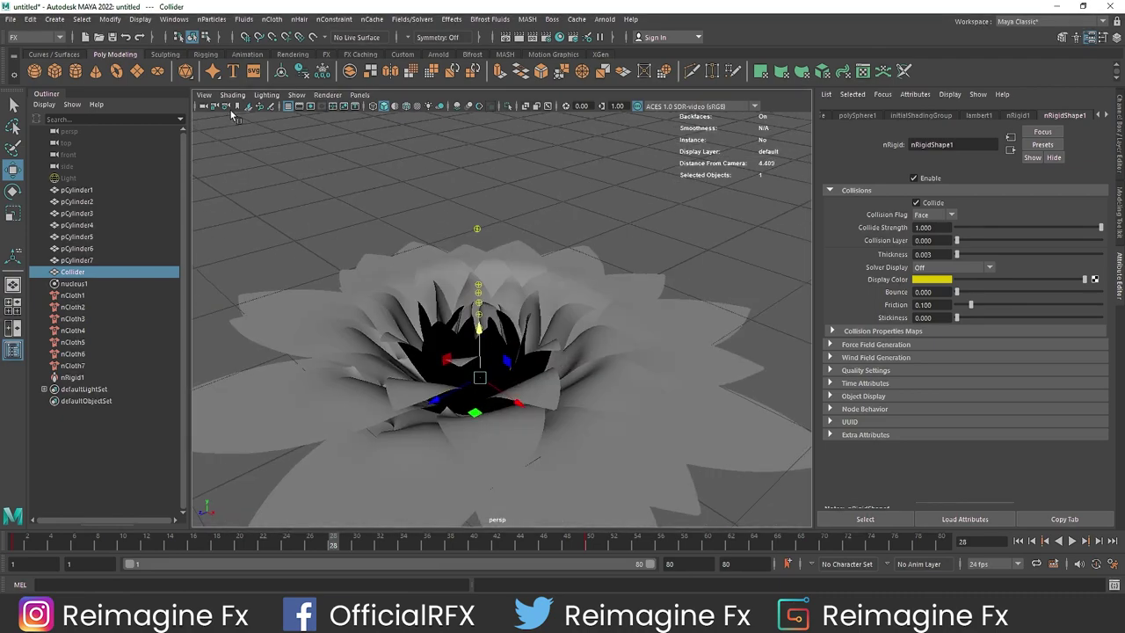
Turn on Two Sided Lighting in the viewport, check the inner petals and return to frame 1
left_click(267, 94)
left_click(282, 178)
scroll(514, 398, "up", 6)
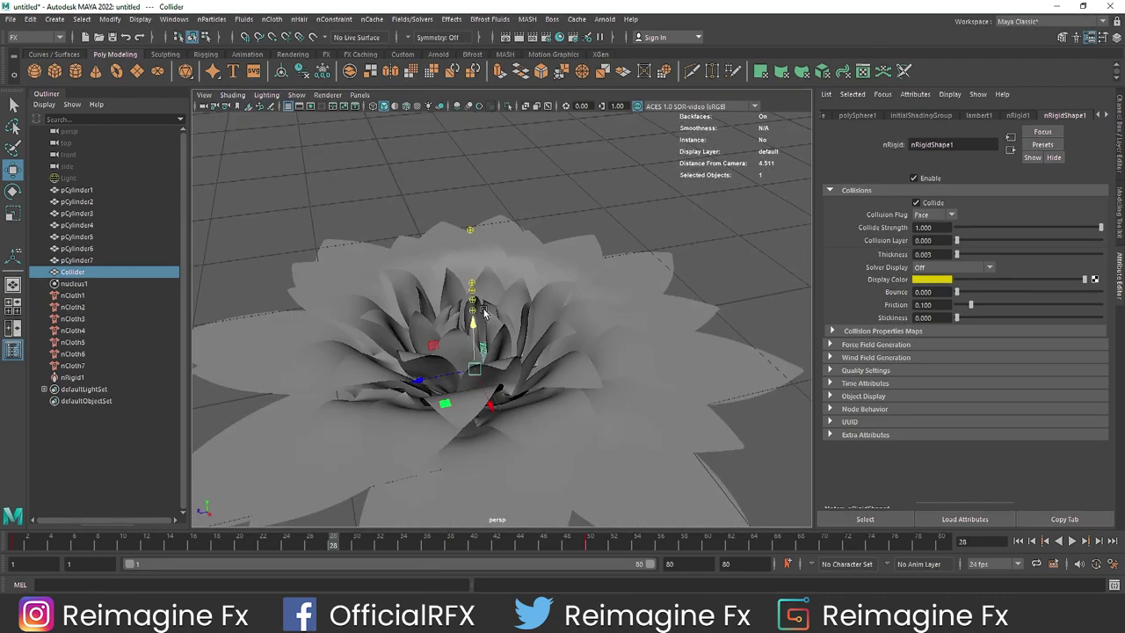
scroll(514, 398, "down", 4)
mouse_move(407, 398)
left_mouse_down("alt")
mouse_move(369, 434)
mouse_move(483, 363)
mouse_move(417, 392)
left_mouse_up("alt")
scroll(417, 392, "up", 2)
scroll(417, 392, "down", 7)
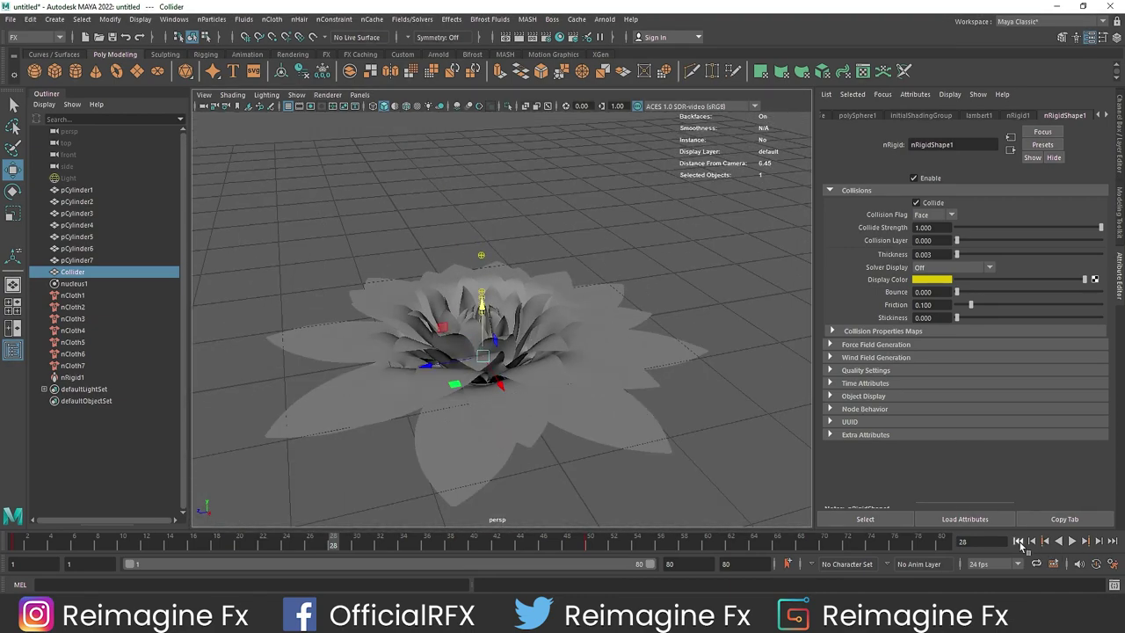
left_click(1018, 541)
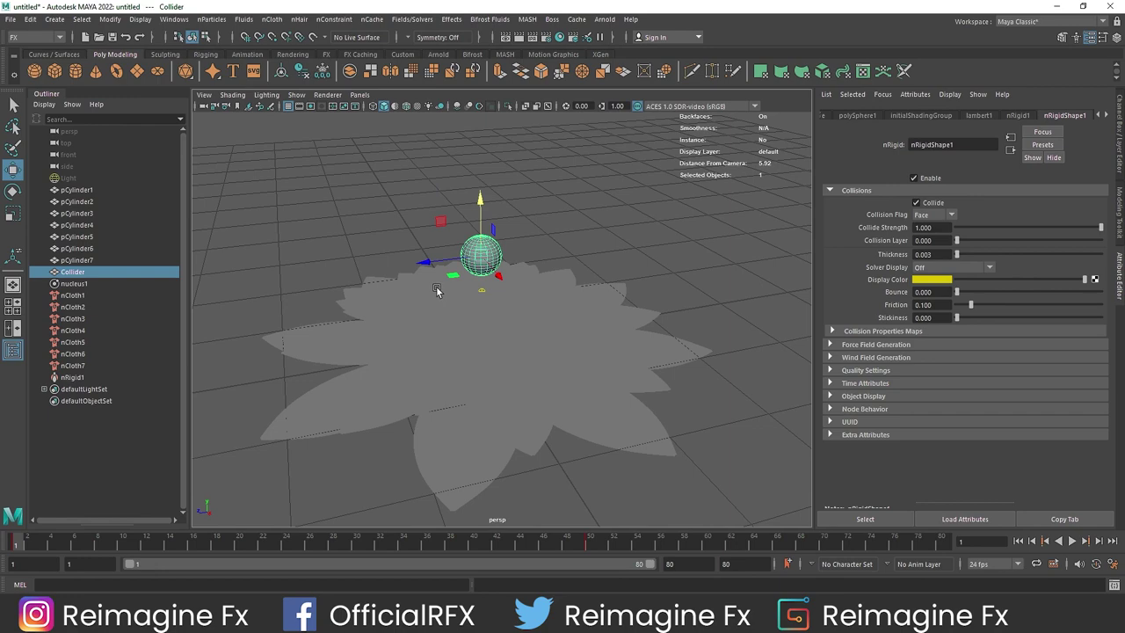
Add a Turbulence field to nCloth1 through nCloth7
mouse_move(487, 336)
left_mouse_down("alt")
mouse_move(511, 326)
mouse_move(485, 324)
left_mouse_up("alt")
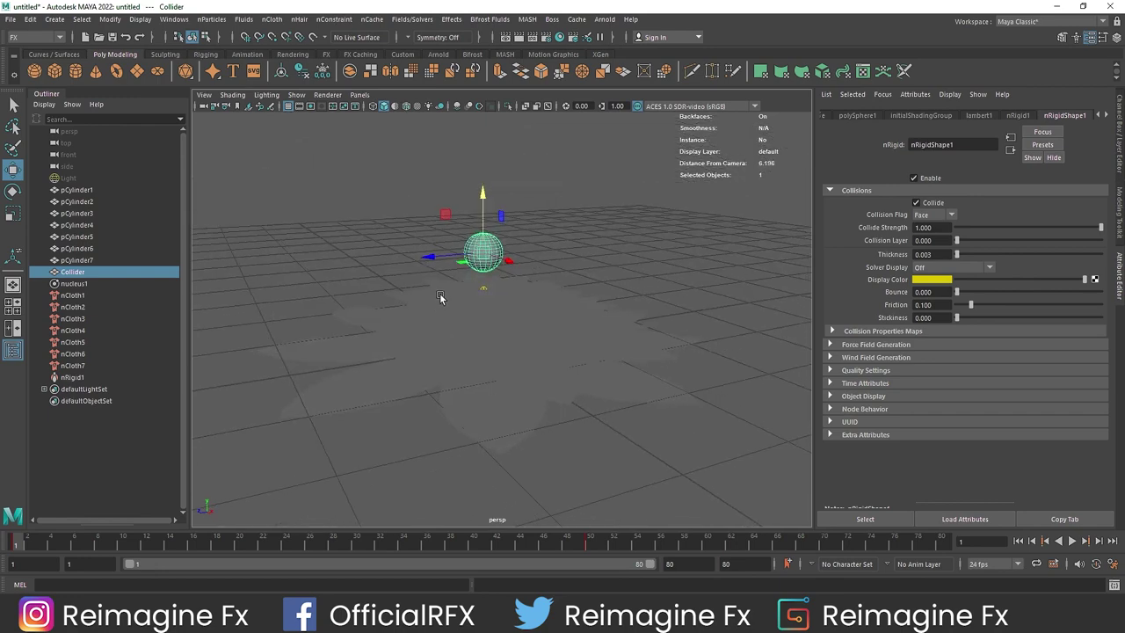
left_click(95, 297)
left_click(97, 365, "shift")
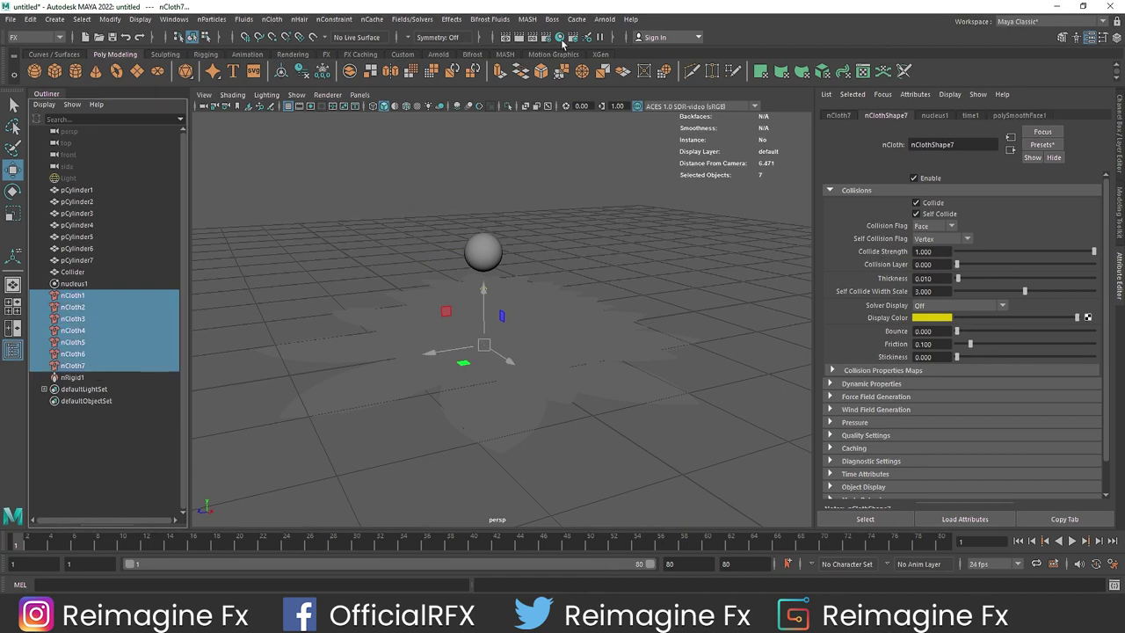
left_click(412, 20)
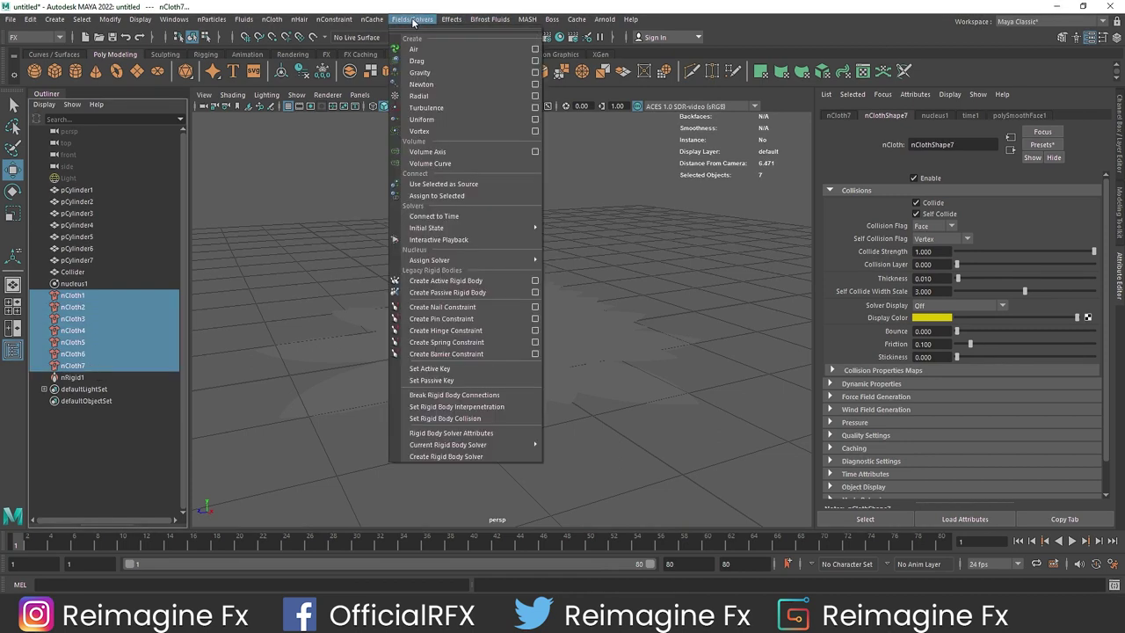
left_click(430, 108)
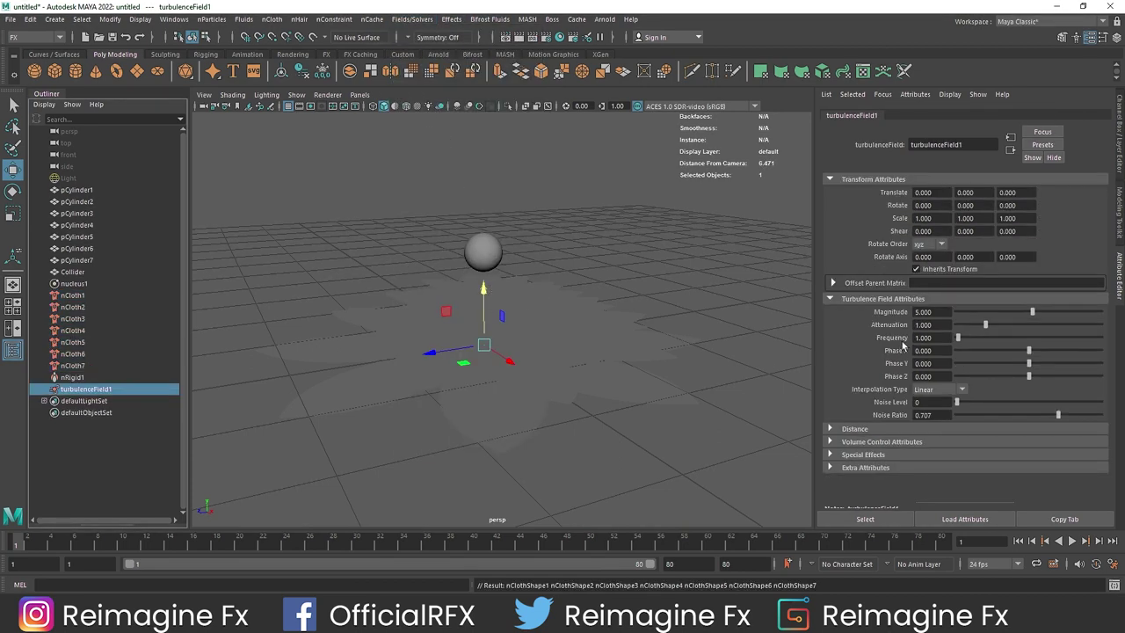
Set the turbulence field's attenuation to 0.6 and its noise level to 2
left_click(944, 323)
key("BackSpace")
type(".6")
key("Return")
left_click_drag(933, 402, 910, 402)
type("2")
left_click(934, 415)
left_click(935, 312)
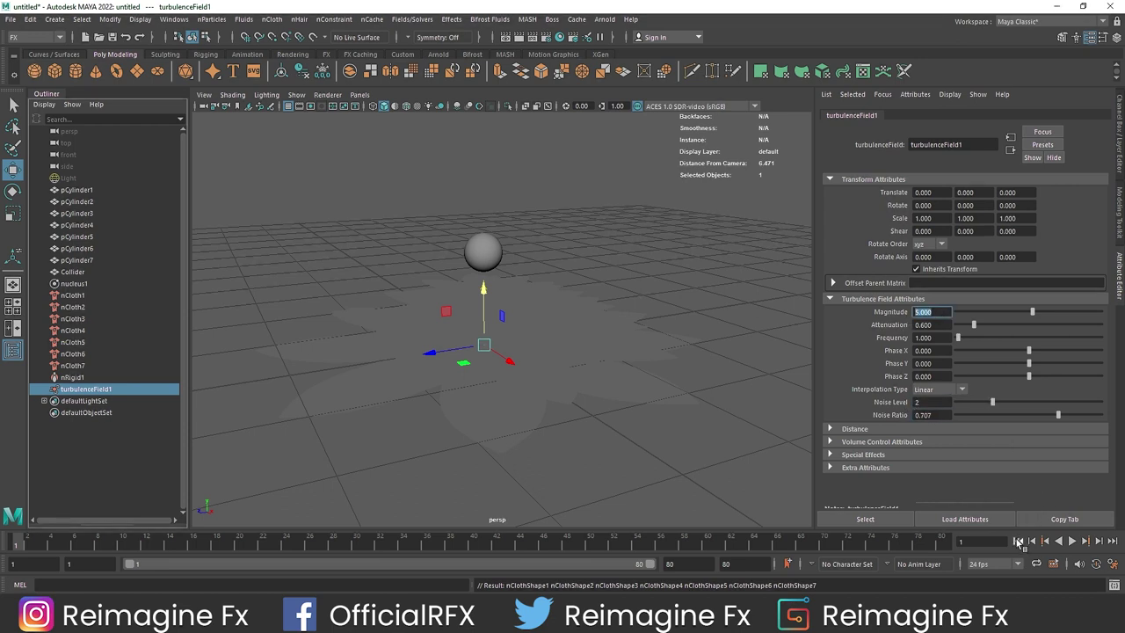
Play the simulation with turbulence from frame 1, stop it at frame 13 and return to the first frame
left_click(1072, 541)
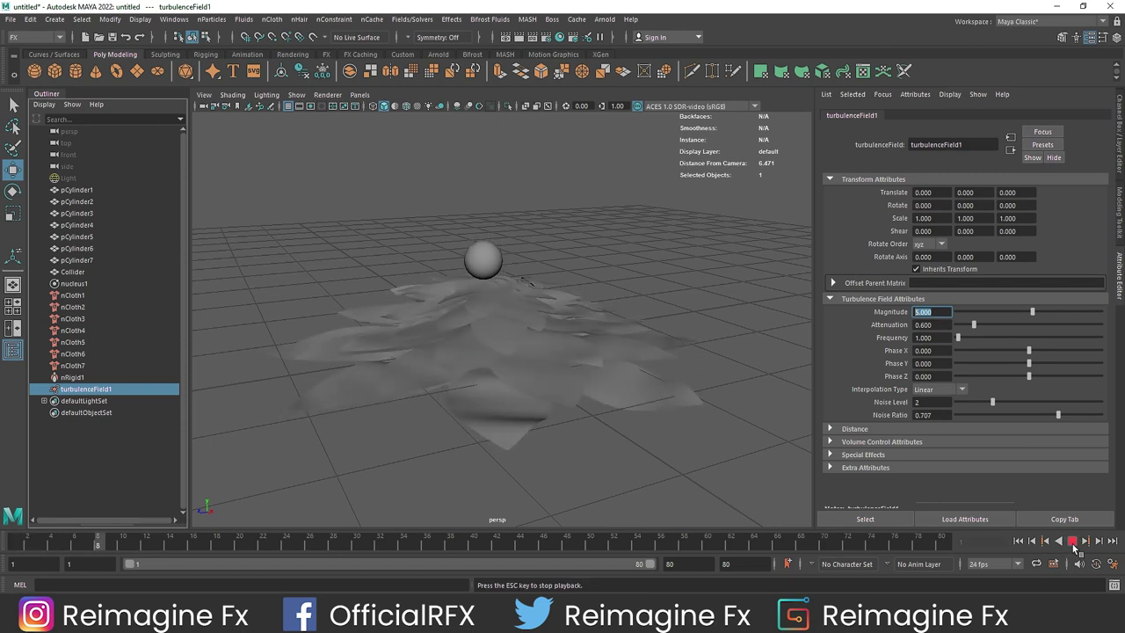
left_click(1072, 541)
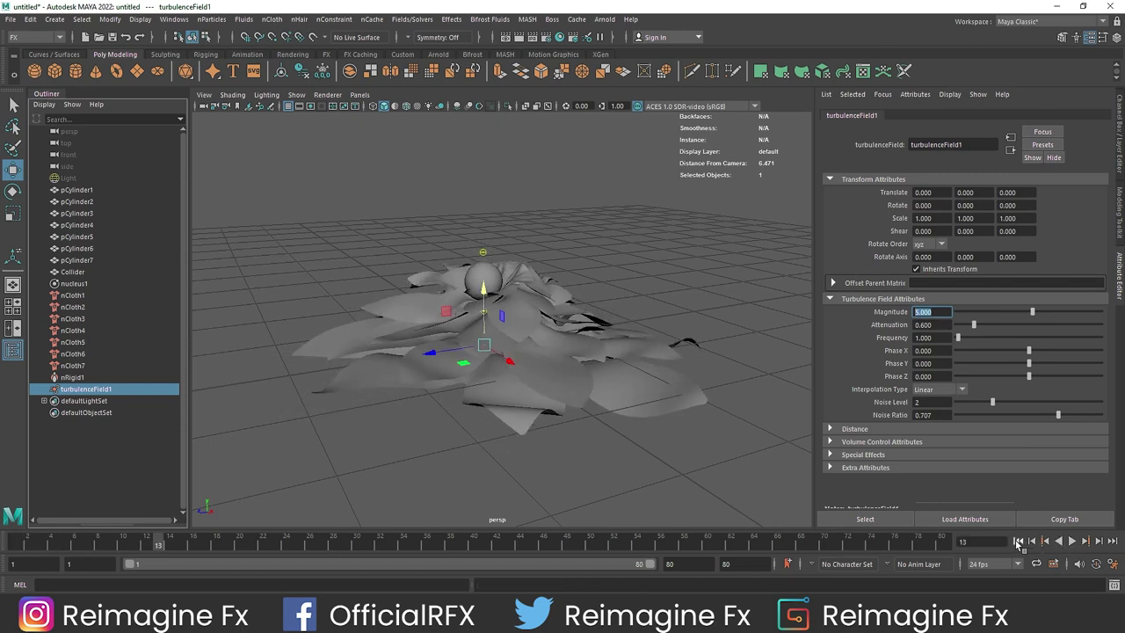
left_click(1018, 541)
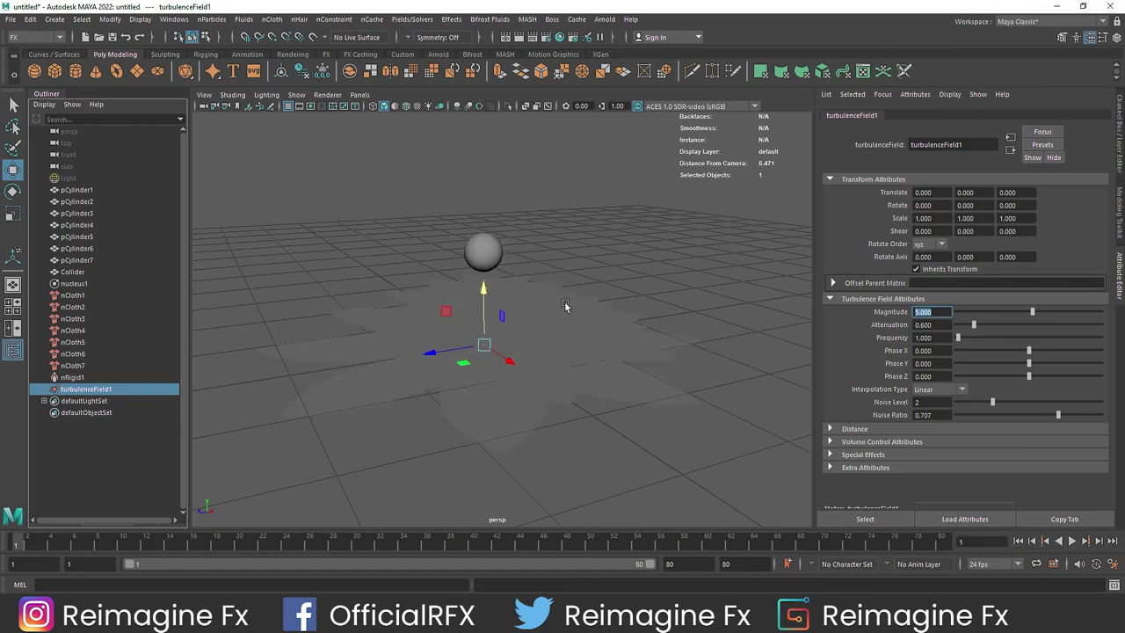
Set the turbulence magnitude to 2, test the simulation up to frame 15 and return to frame 1
type("2")
left_click(940, 324)
left_click(1072, 541)
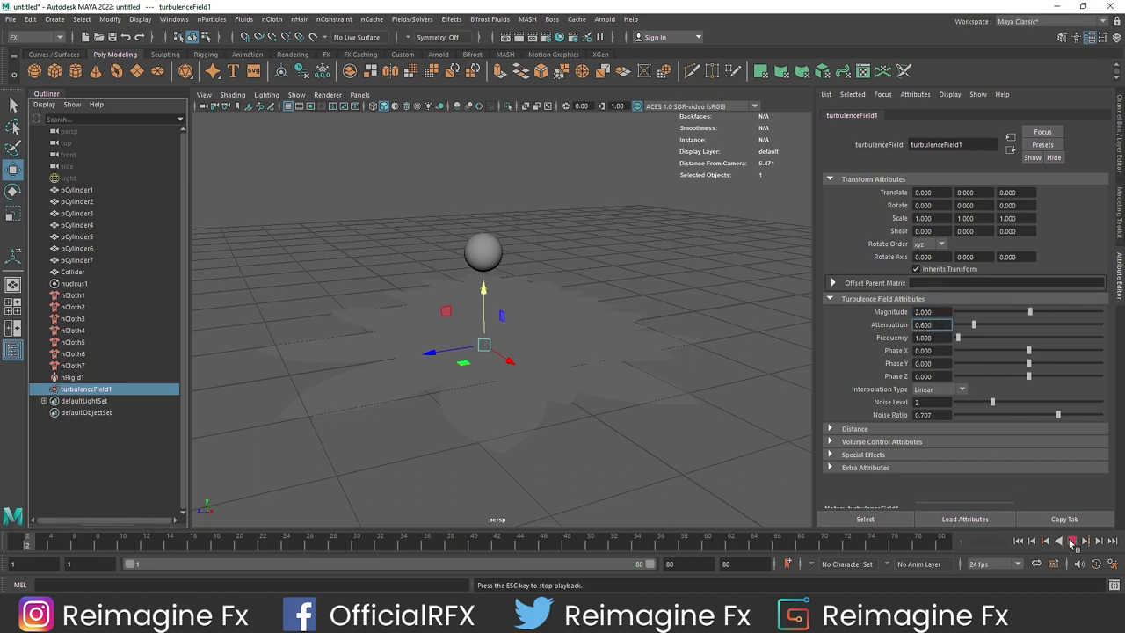
left_click(1072, 541)
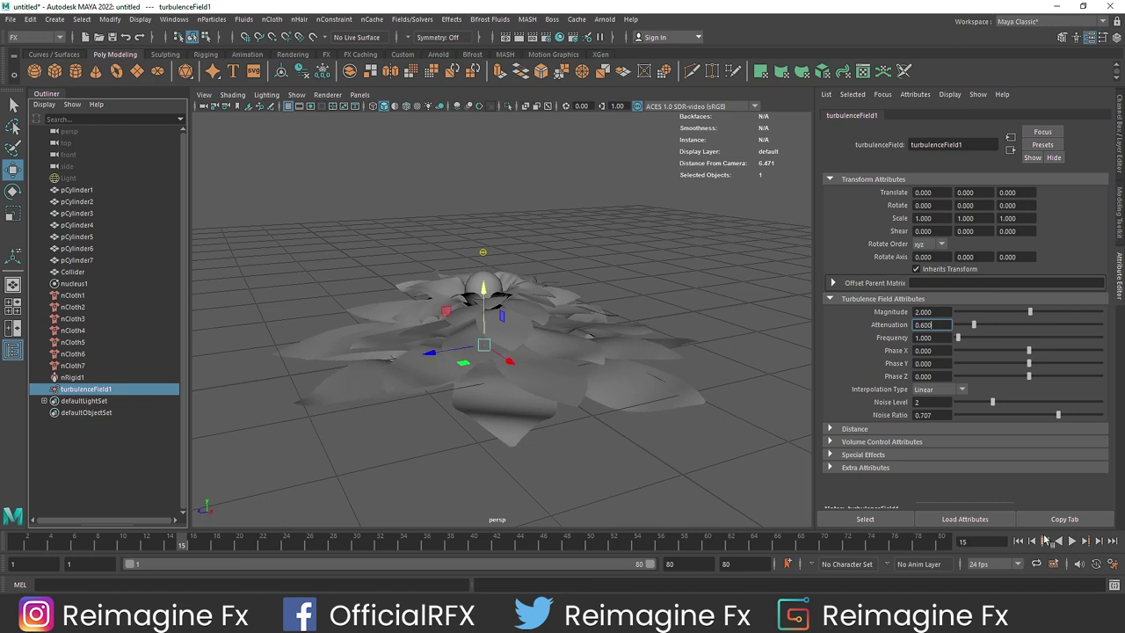
left_click(1017, 541)
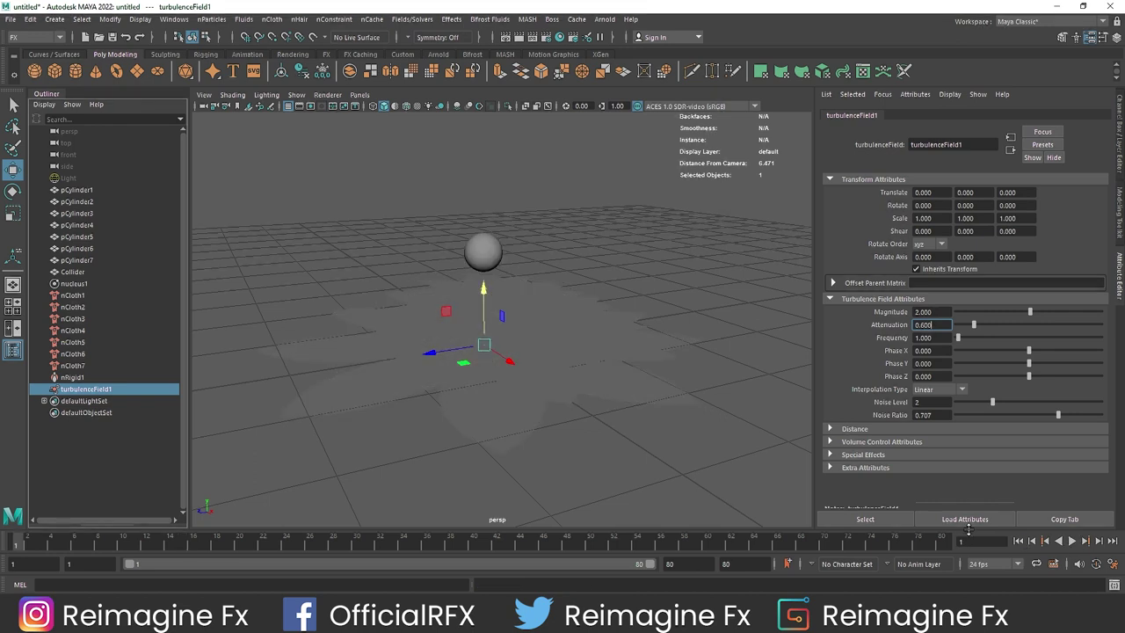
Add a Vortex field to nCloth1 through nCloth7 and set its attenuation to 0.6
left_click(104, 365)
left_click(74, 295, "shift")
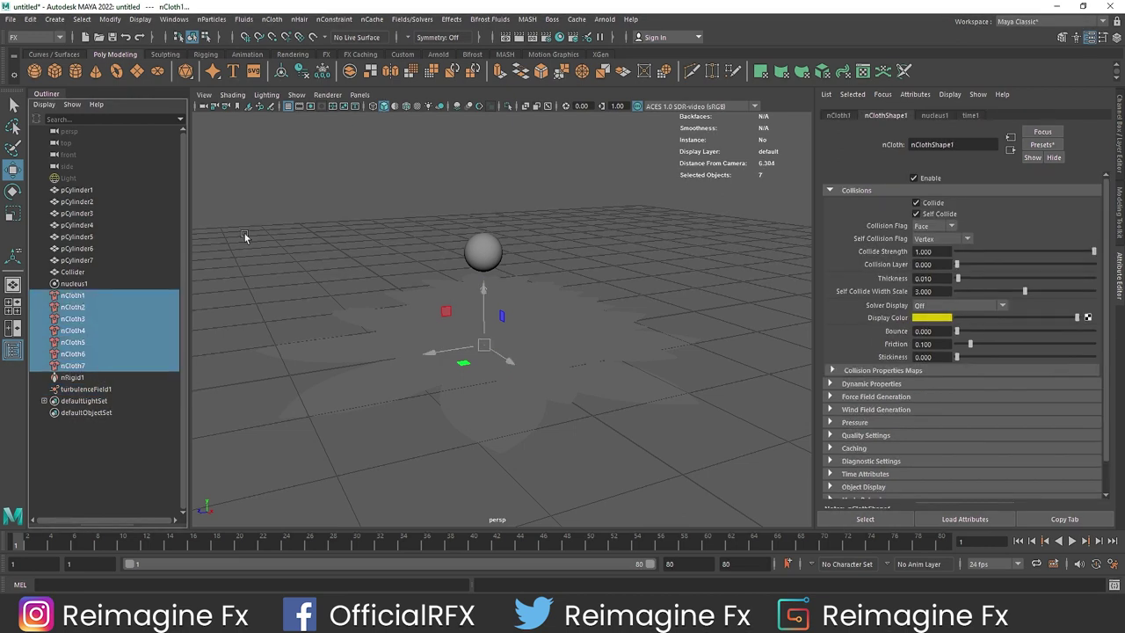
left_click(412, 18)
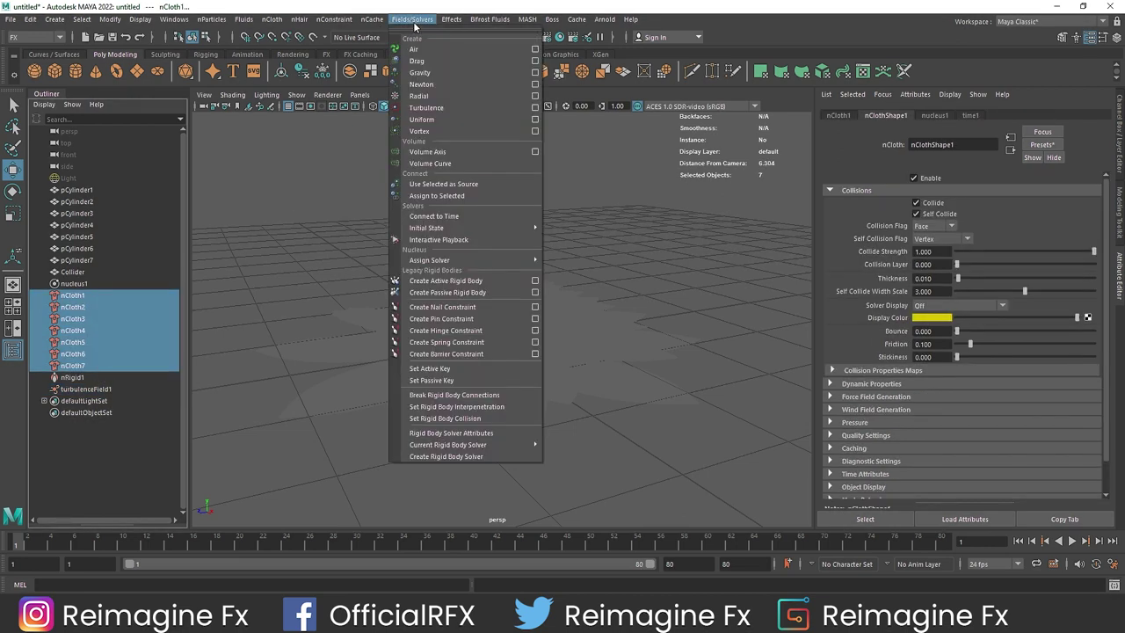
left_click(441, 130)
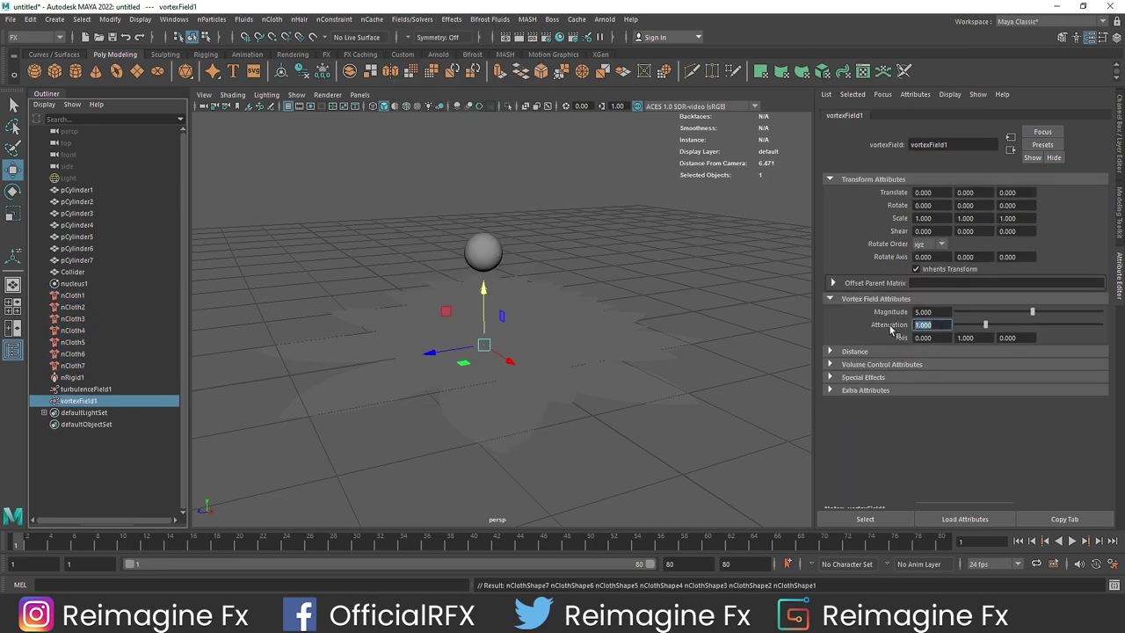
type("0.6")
key("Return")
Play the simulation with the vortex field past frame 30, stop it and return to the first frame
left_click(1070, 541)
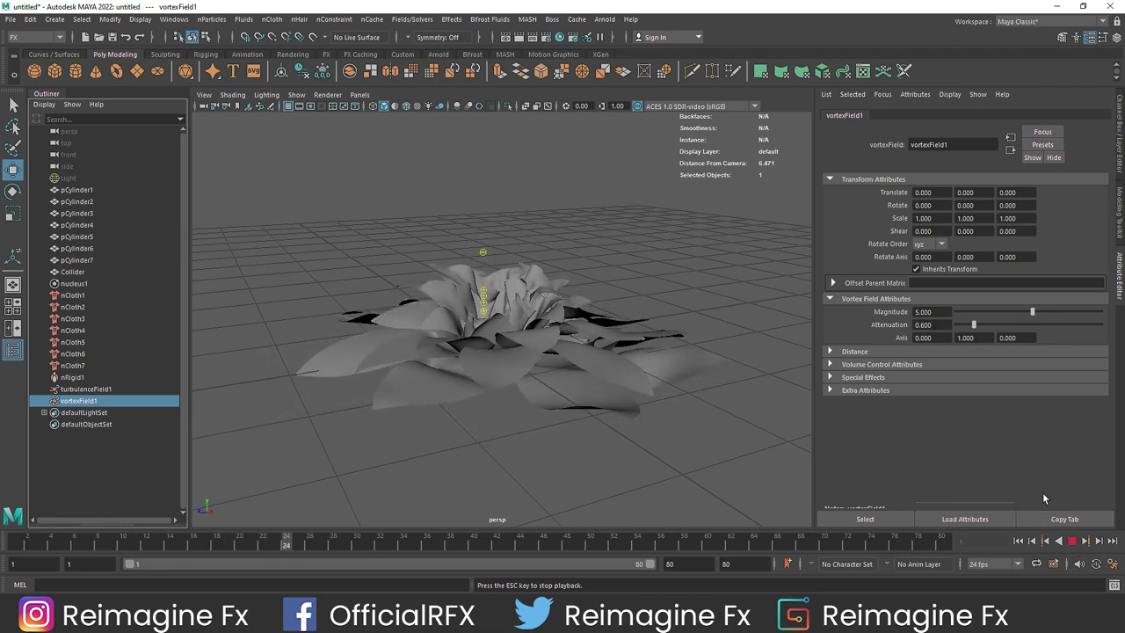
left_click(1073, 542)
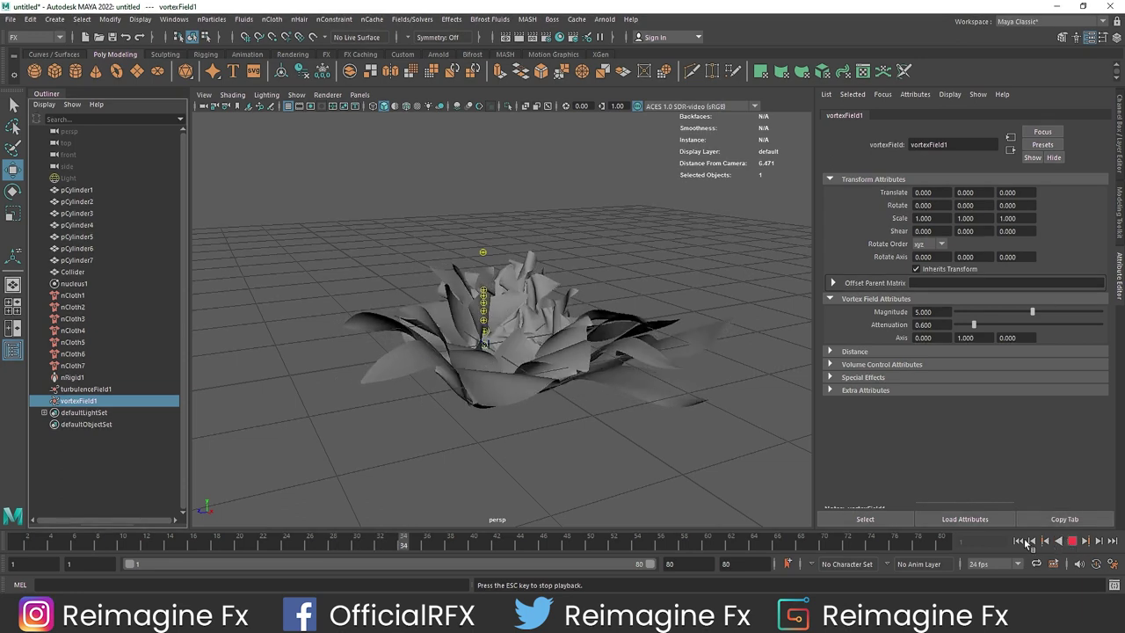
left_click(1018, 540)
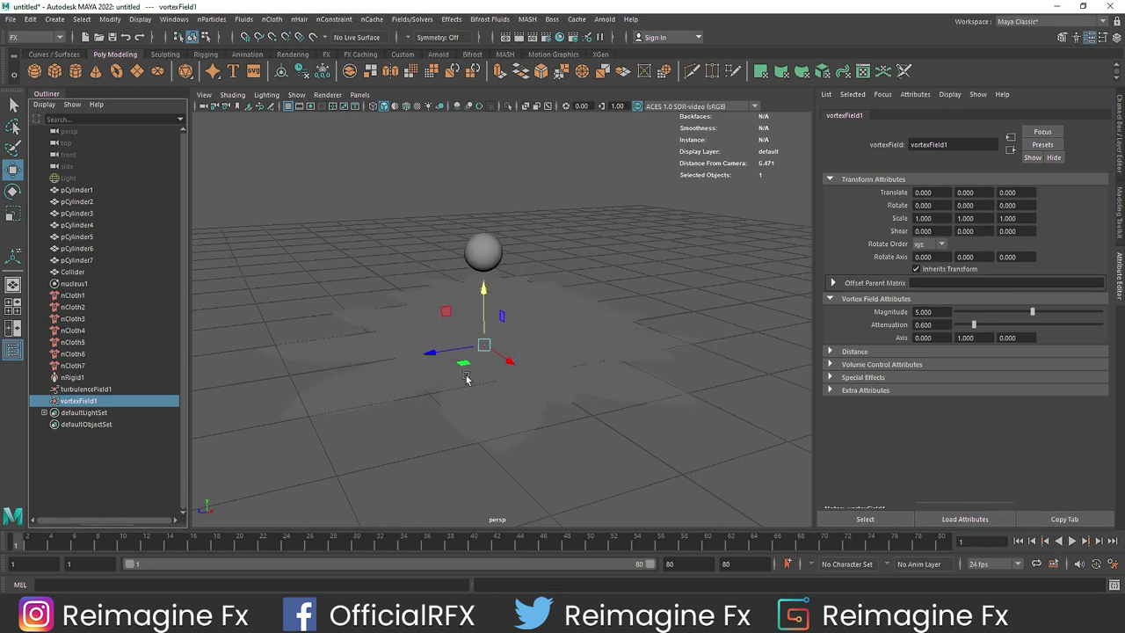
Add a Drag field to nCloth1 through nCloth7 and set its attenuation to 0.6
left_click(115, 366)
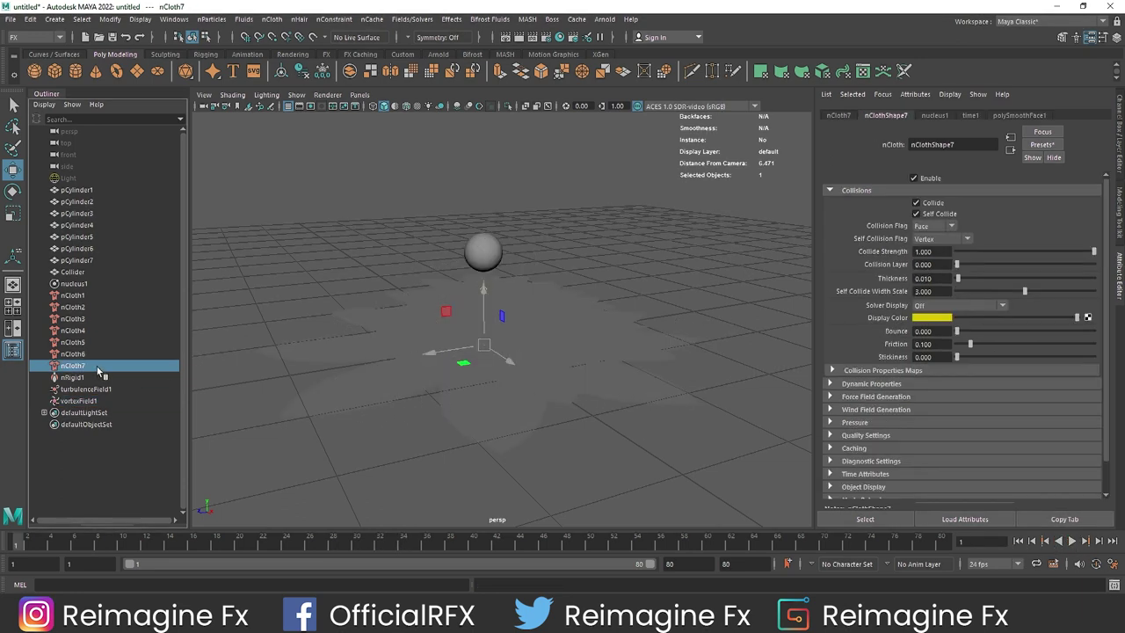
left_click(106, 295, "shift")
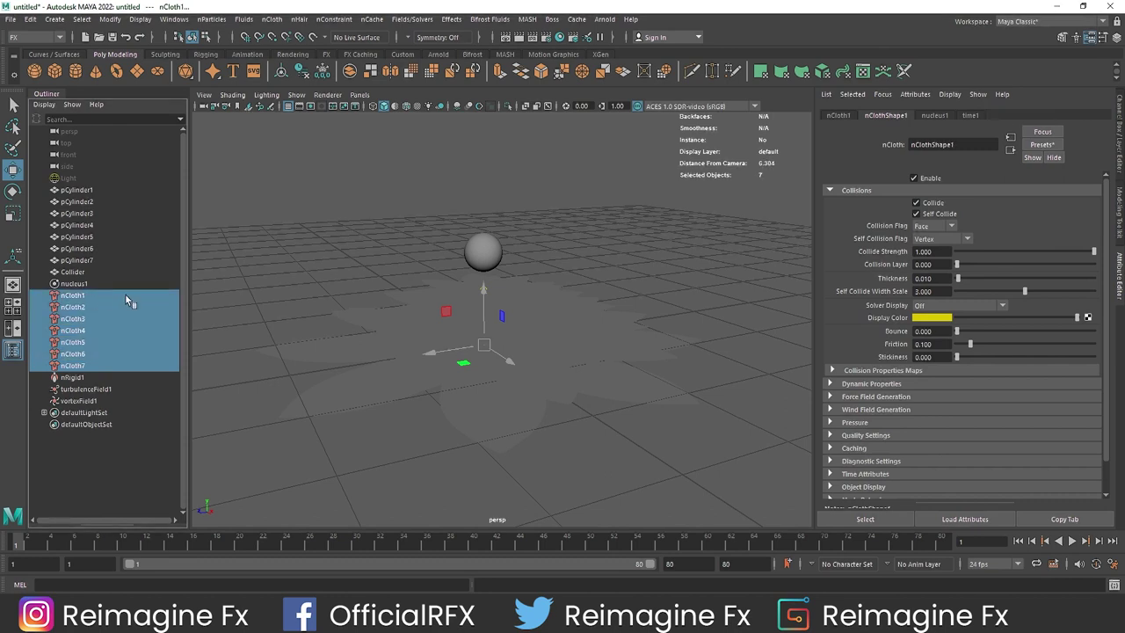
left_click(412, 18)
left_click(427, 63)
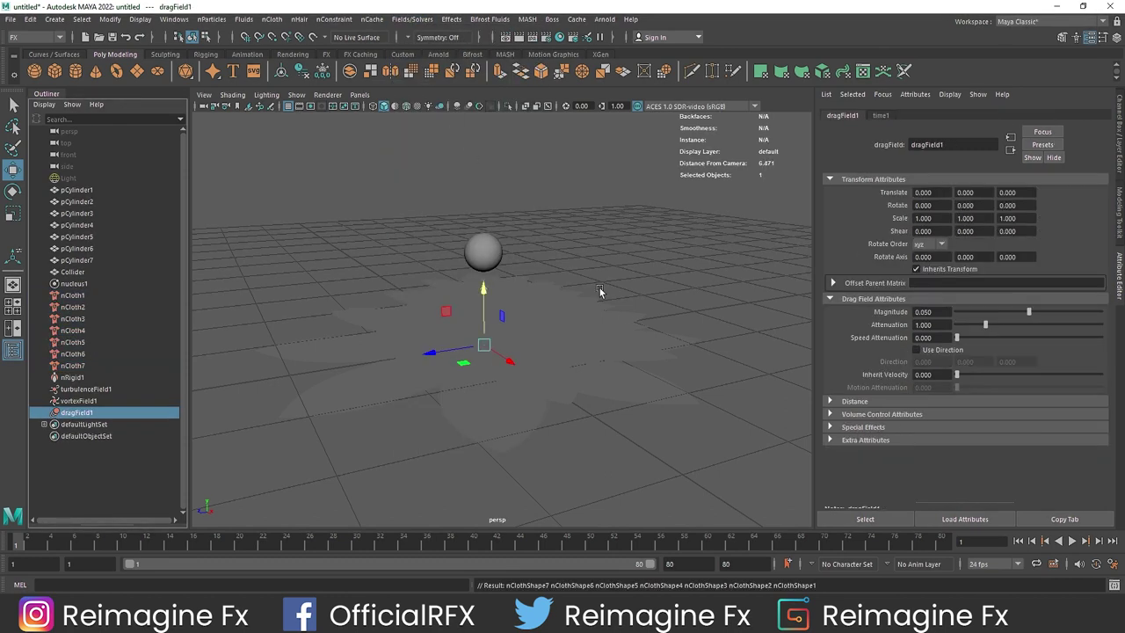
key("Return")
Test the simulation up to frame 12, set the drag field's magnitude to 5 and replay it from frame 1
left_click(1071, 541)
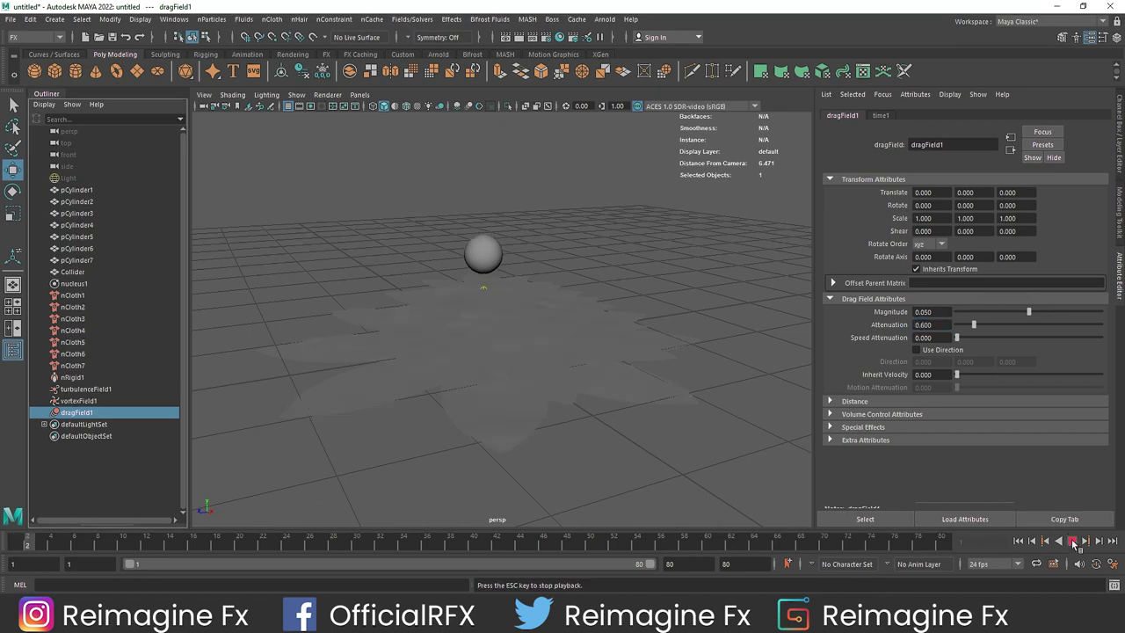
left_click(1072, 542)
double_click(922, 312)
type("5")
left_click(938, 325)
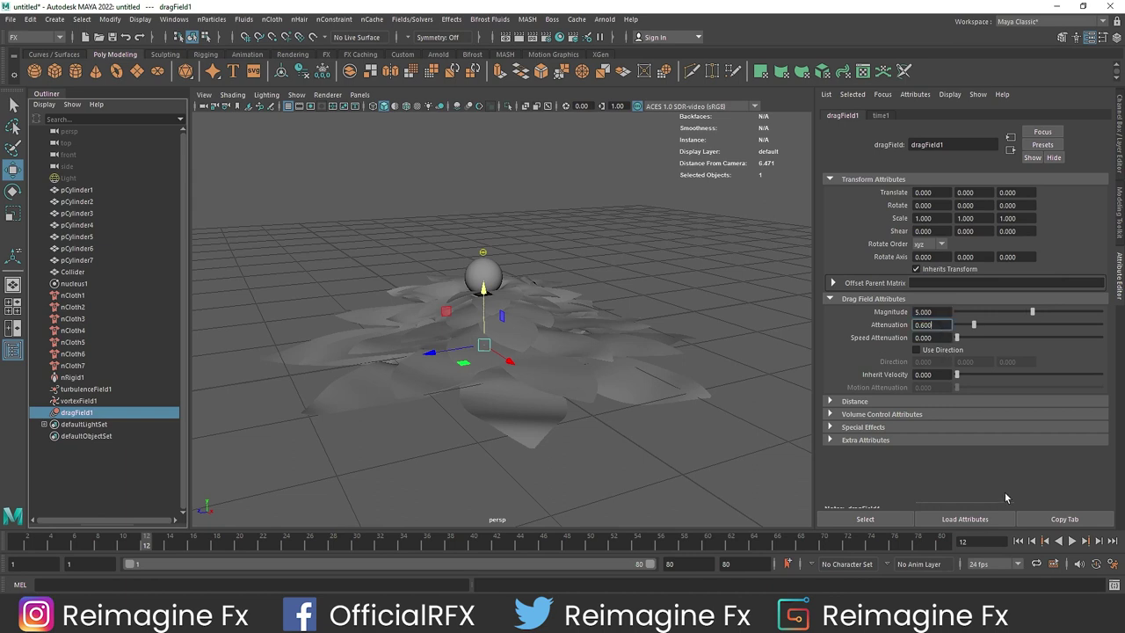
left_click(1017, 541)
left_click(1071, 541)
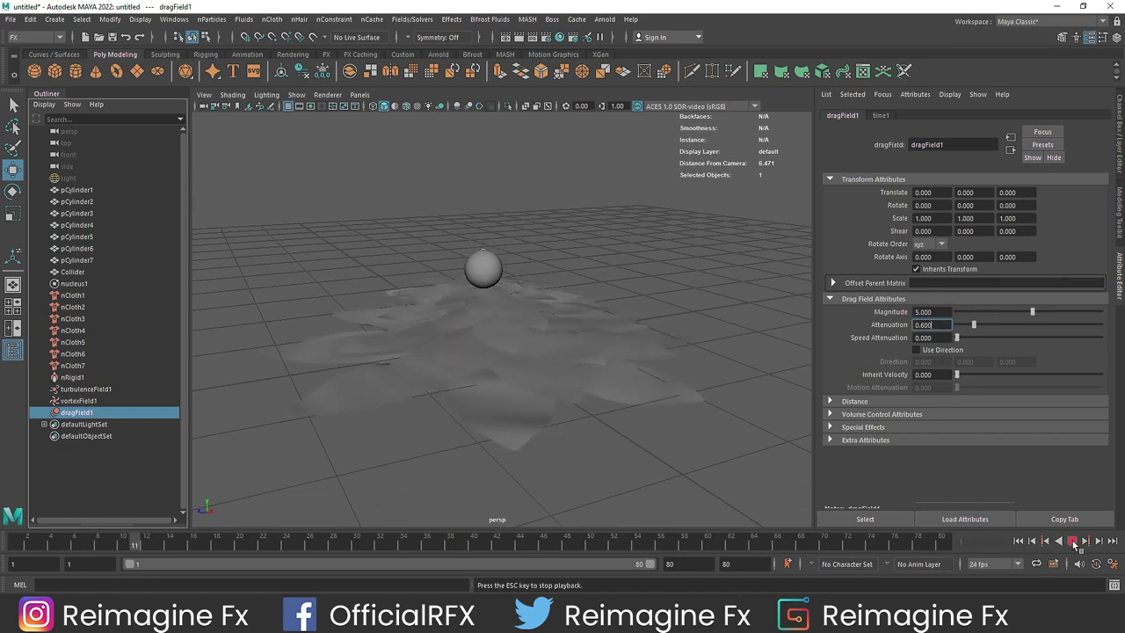
left_click(1072, 541)
Set the drag field's magnitude to 15
double_click(922, 312)
type("15")
left_click(938, 325)
Play the simulation from frame 1 to frame 35, inspect the opened petals and return to the first frame
left_click(1017, 542)
left_click(1072, 541)
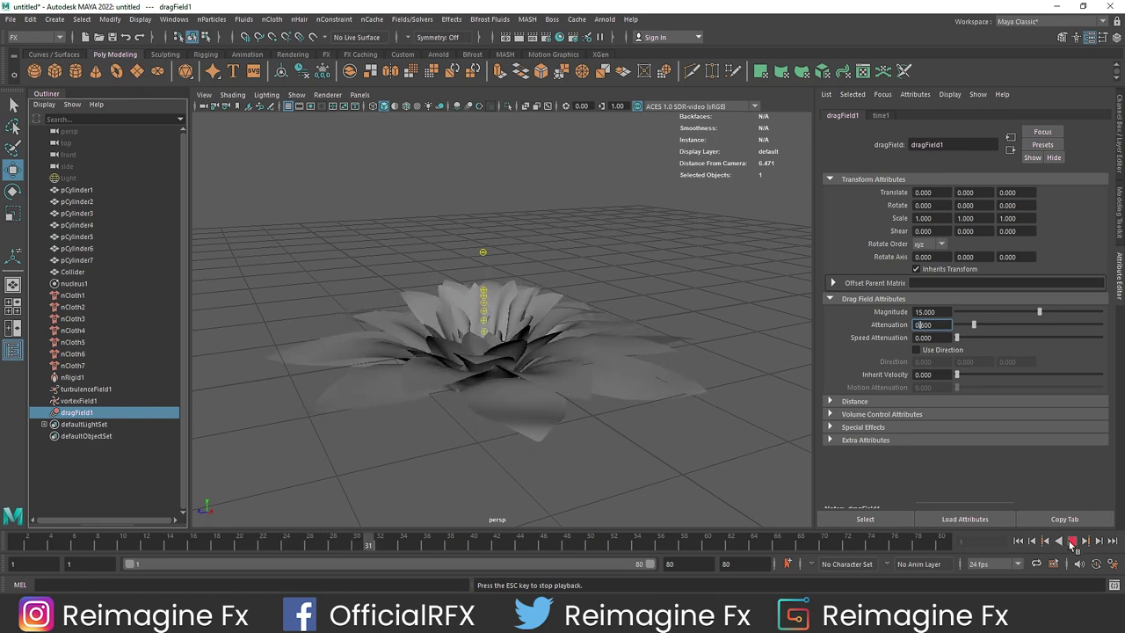
left_click(1071, 542)
left_click_drag(361, 393, 540, 428, "alt")
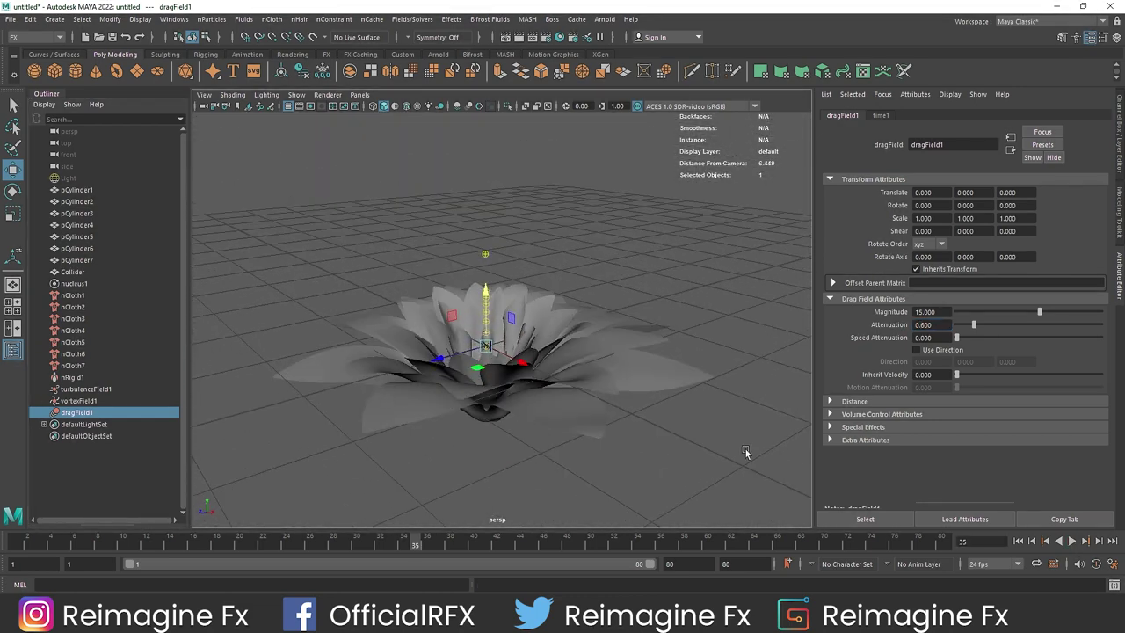
left_click(1018, 541)
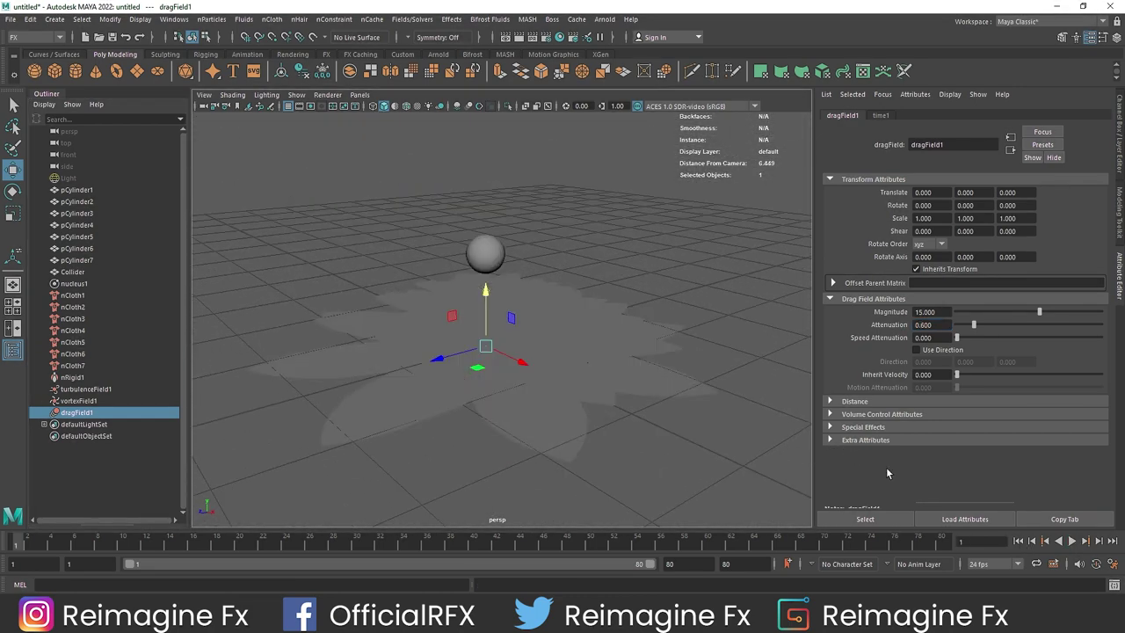
Set the turbulence field's magnitude to 2.5 and play the simulation from frame 1 to frame 35
left_click(86, 389)
double_click(934, 312)
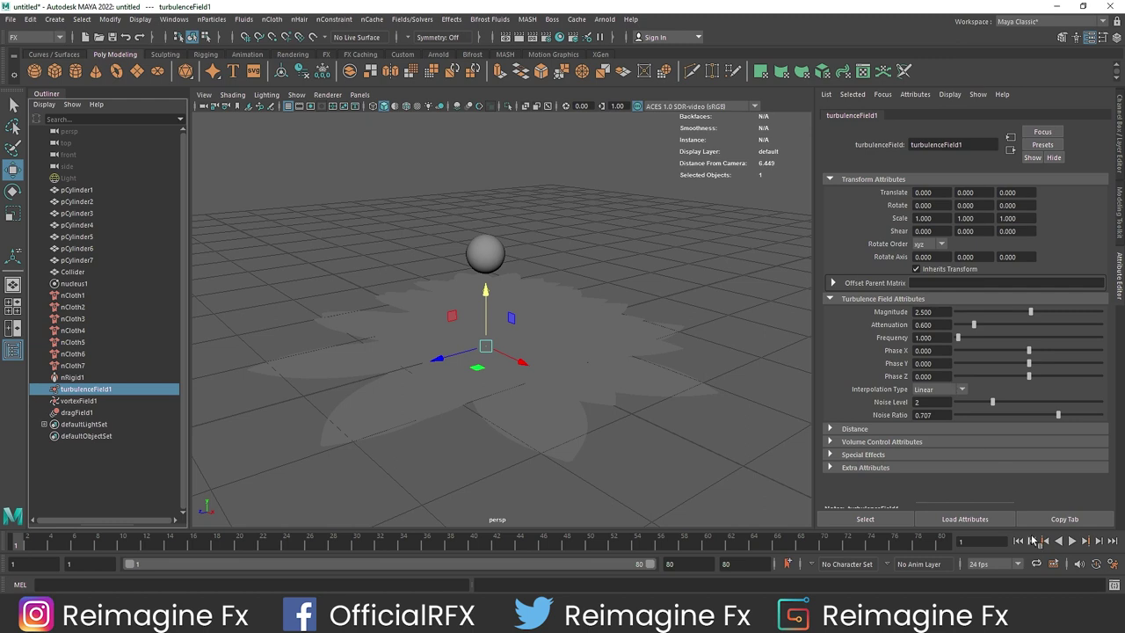
left_click(1072, 541)
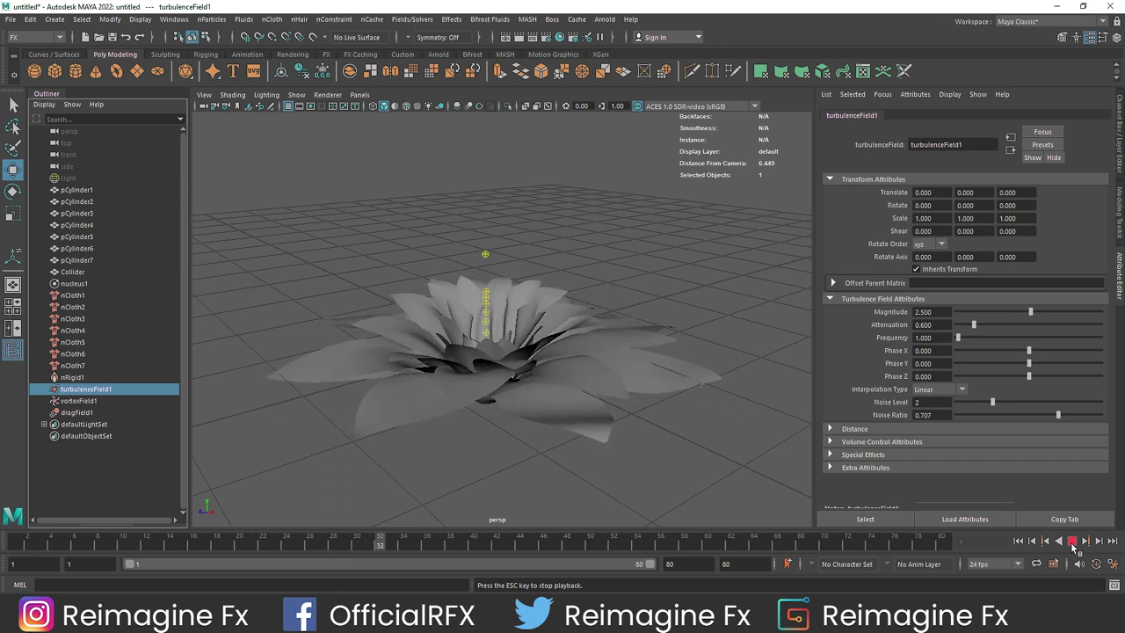
left_click(1072, 542)
Set the playback end and the animation end to frame 50 and return to the first frame
left_click(672, 563)
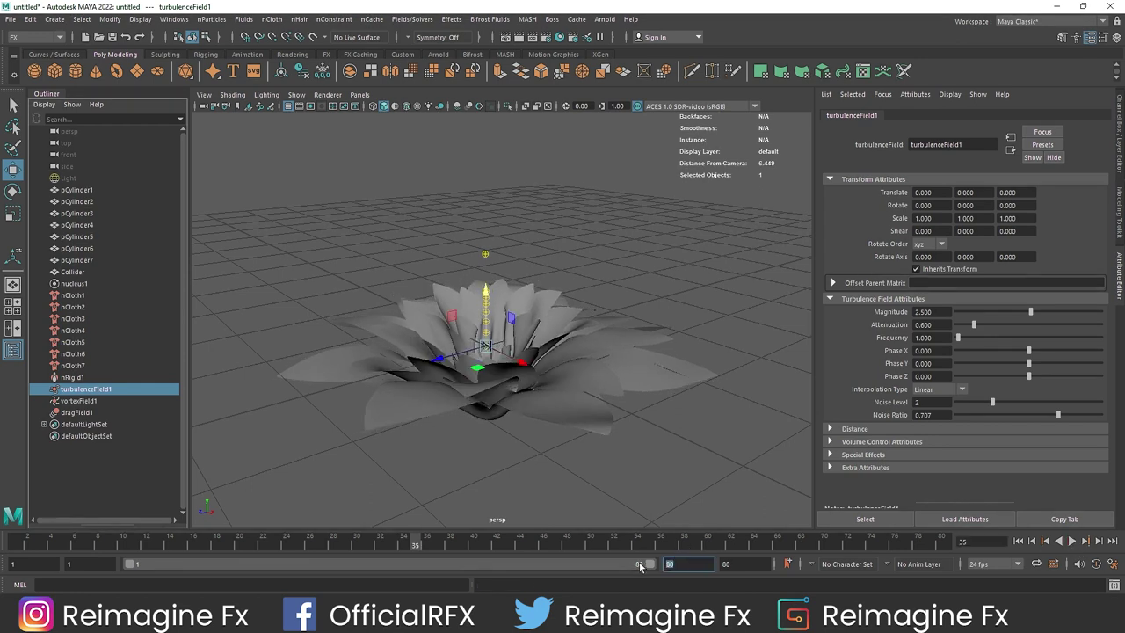
type("50")
key("Return")
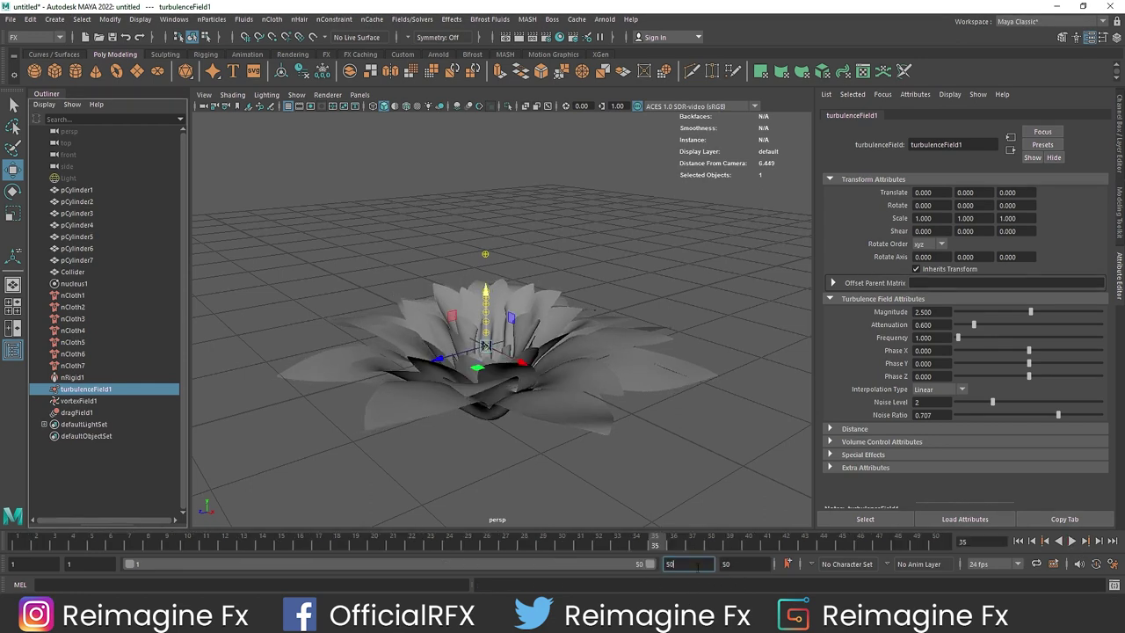
left_click(1018, 540)
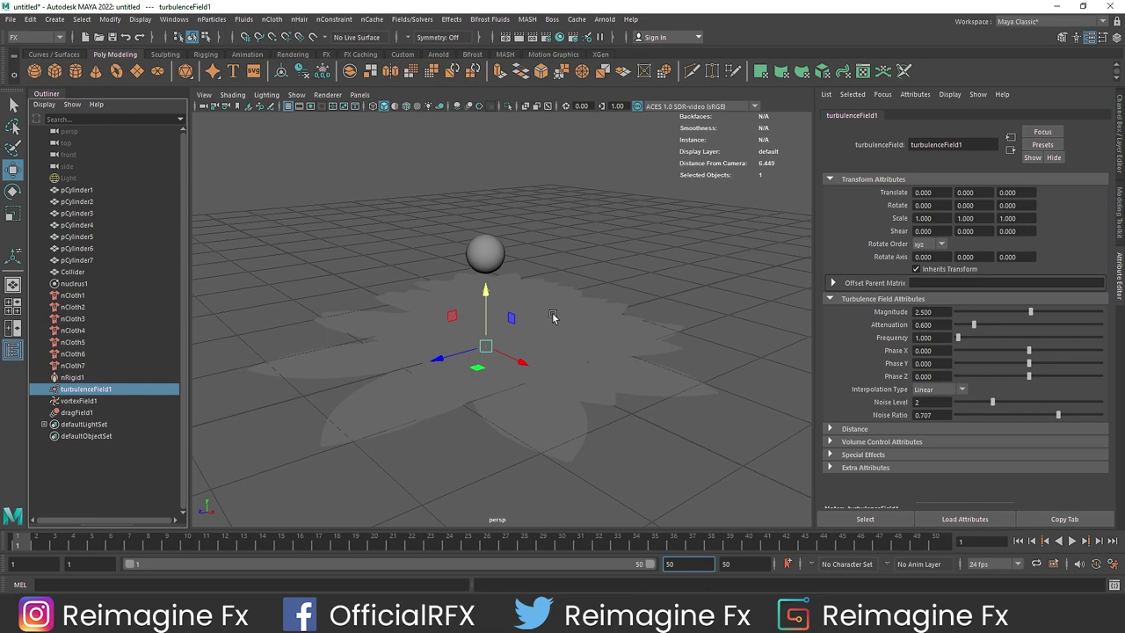
Create a new nObject cache for nCloth1 through nCloth7
left_click(72, 296)
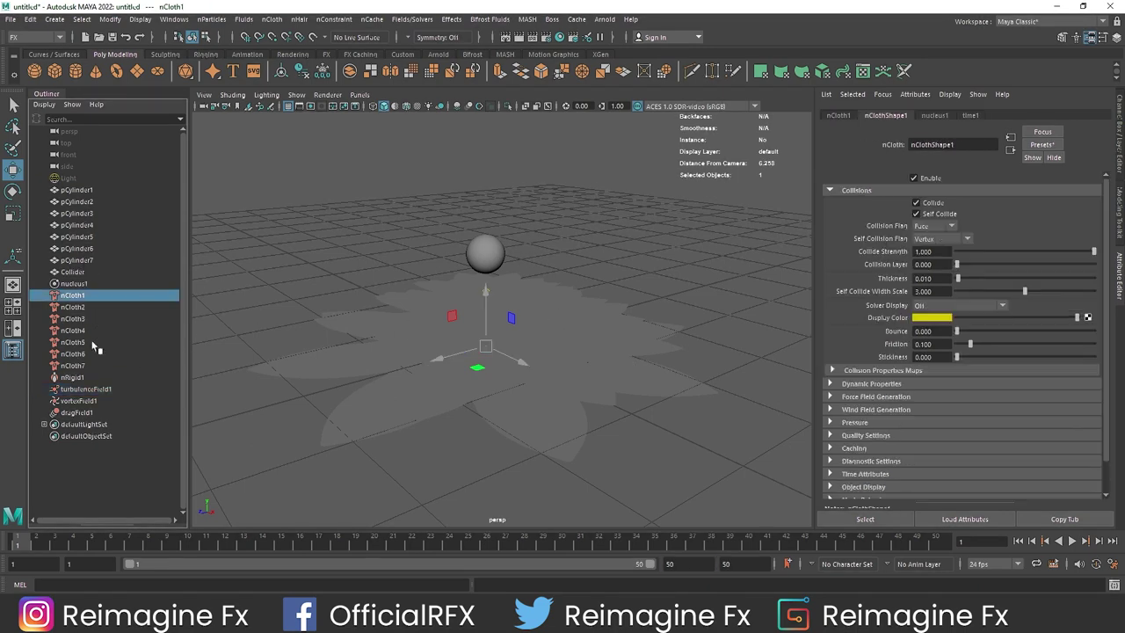
left_click(91, 365, "shift")
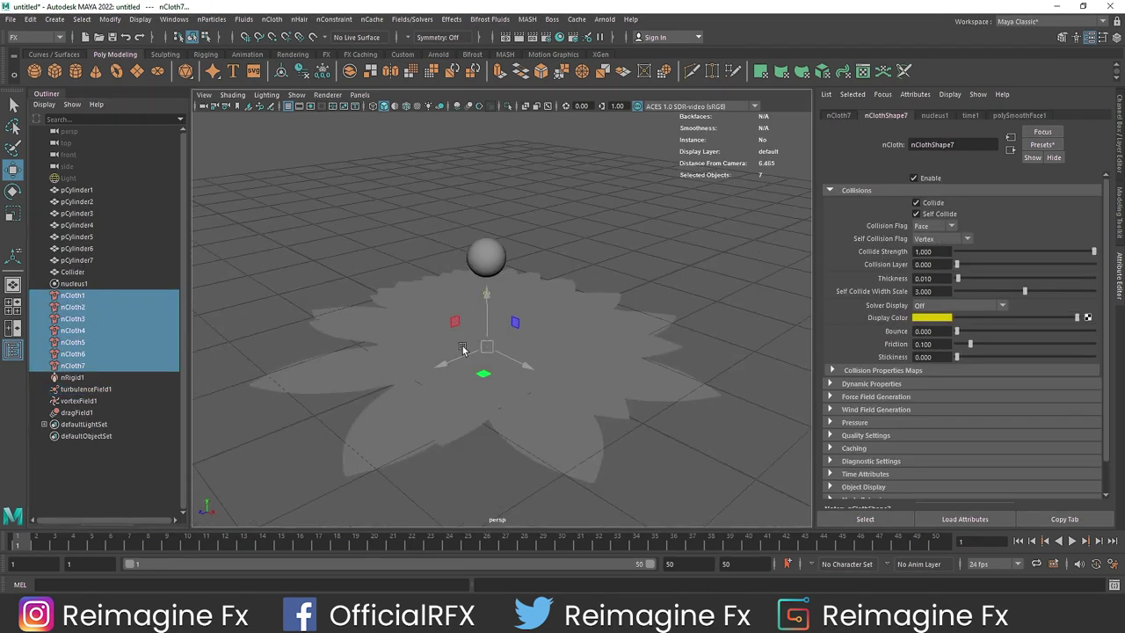
left_click(371, 18)
mouse_move(398, 49)
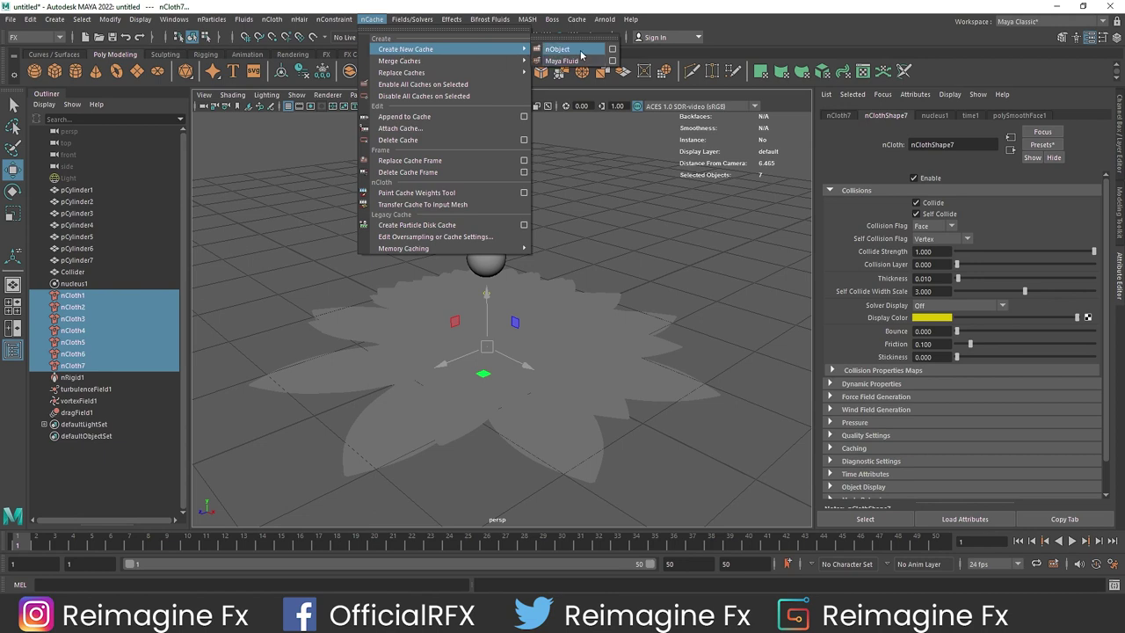
left_click(562, 50)
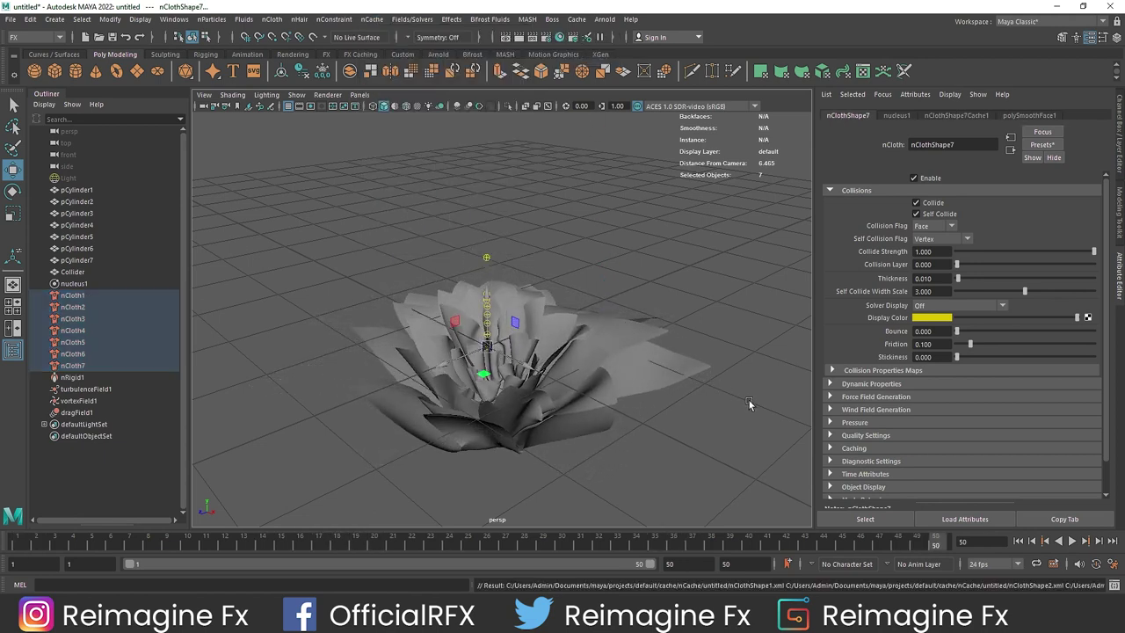
Play the cached simulation, scrub between the later frames and inspect the opened flower at frame 35
key("alt+v")
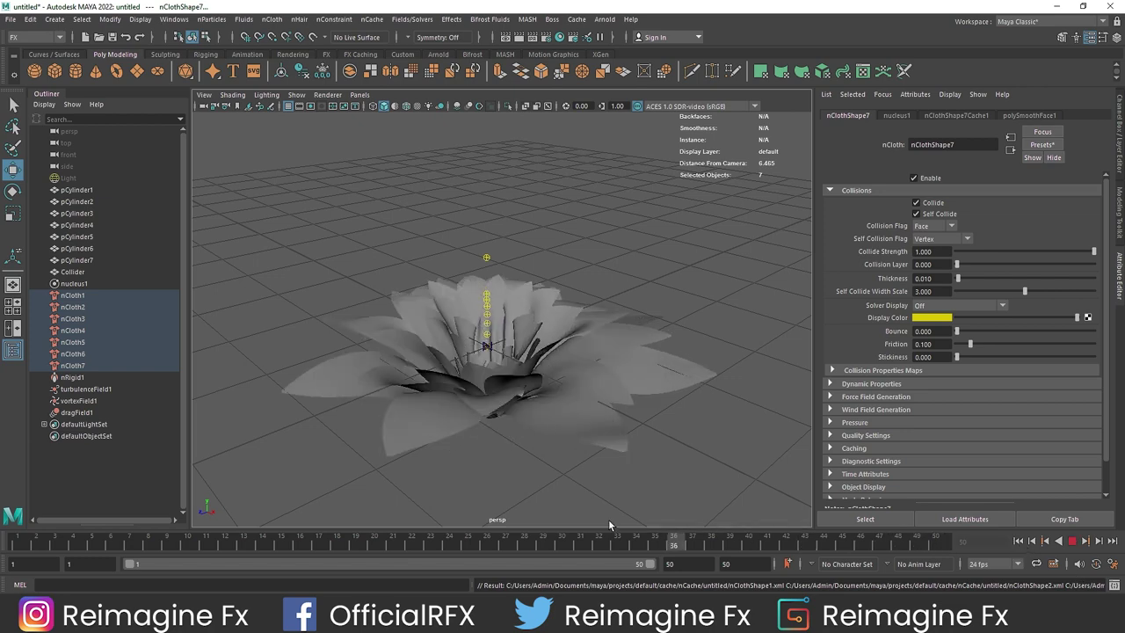
left_click_drag(631, 539, 748, 547)
mouse_move(569, 443)
left_mouse_down("alt")
mouse_move(404, 446)
mouse_move(583, 437)
left_mouse_up("alt")
left_click_drag(730, 545, 660, 547)
mouse_move(547, 430)
left_mouse_down("alt")
mouse_move(476, 429)
mouse_move(531, 427)
left_mouse_up("alt")
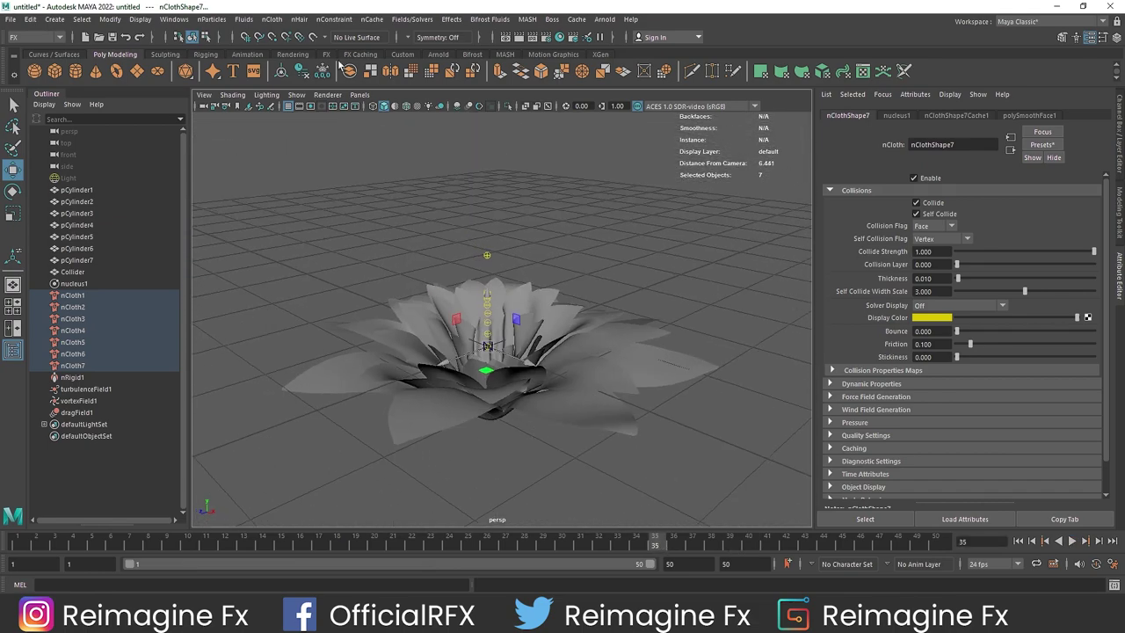
left_click_drag(517, 351, 492, 350, "alt")
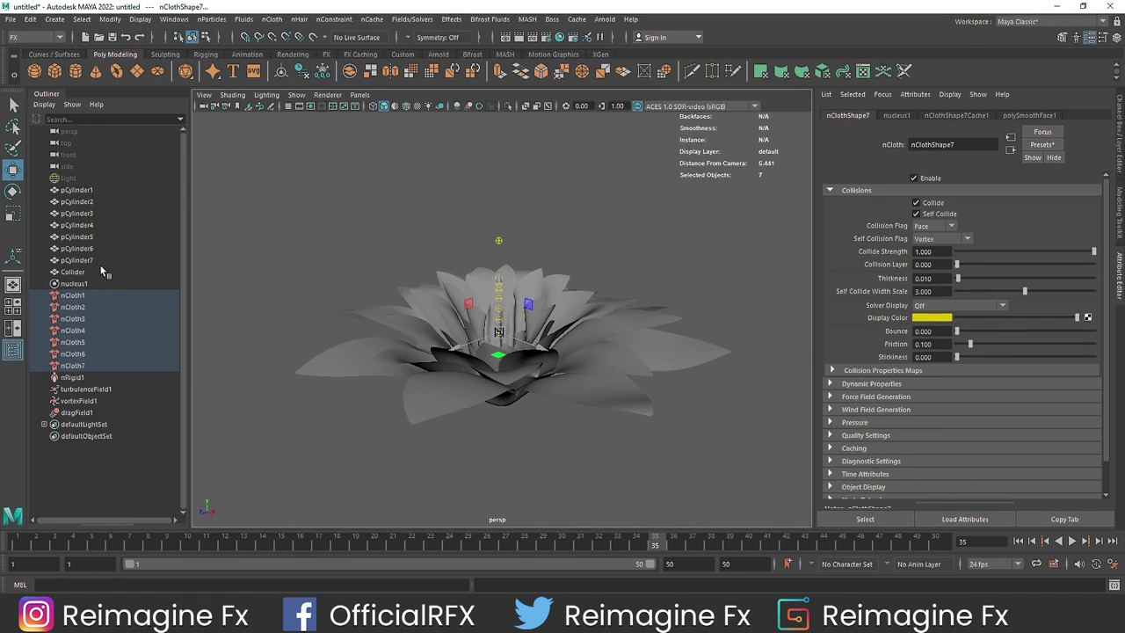
Hide the Collider sphere by turning off Visibility on both its transform and its shape
left_click(73, 272)
right_click_drag(443, 365, 593, 403, "alt")
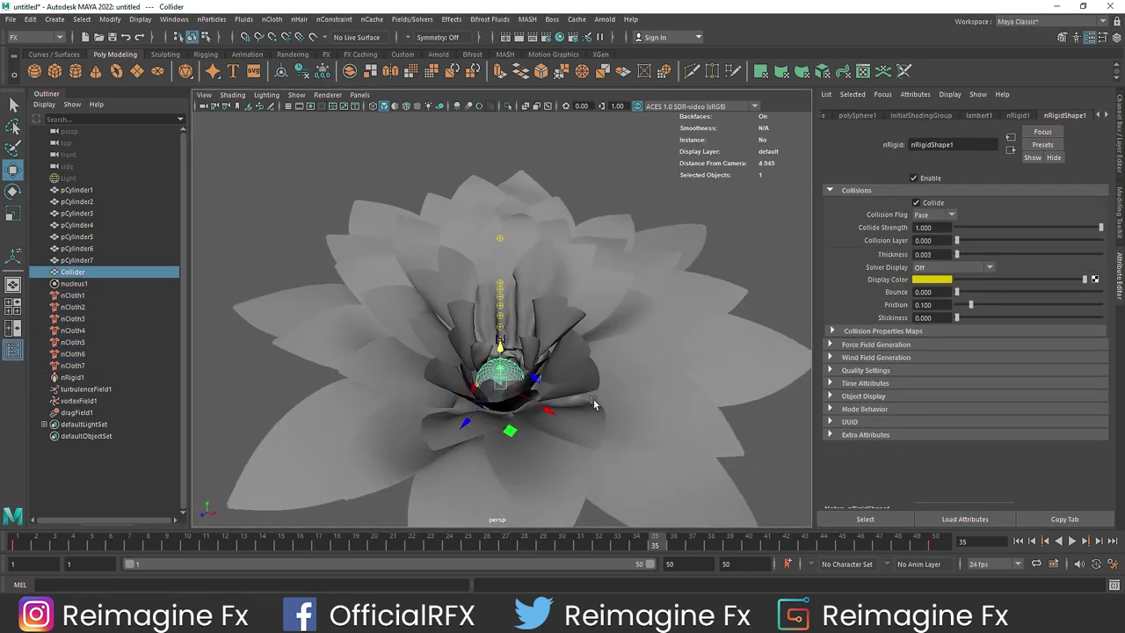
key("h")
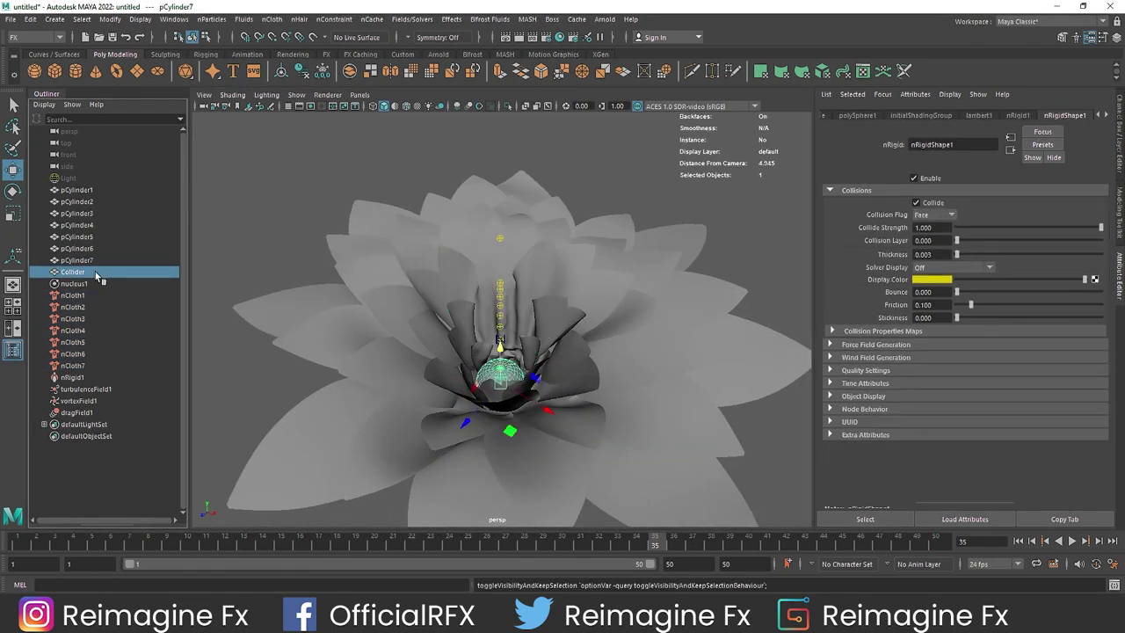
scroll(852, 118, "up", 6)
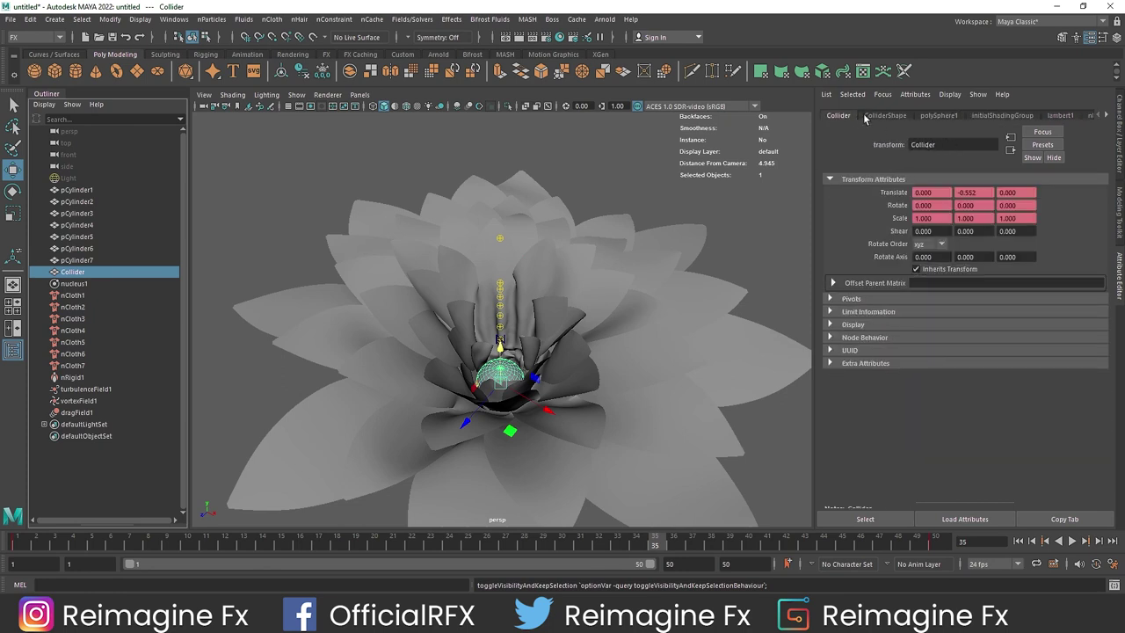
left_click(891, 324)
left_click(932, 399)
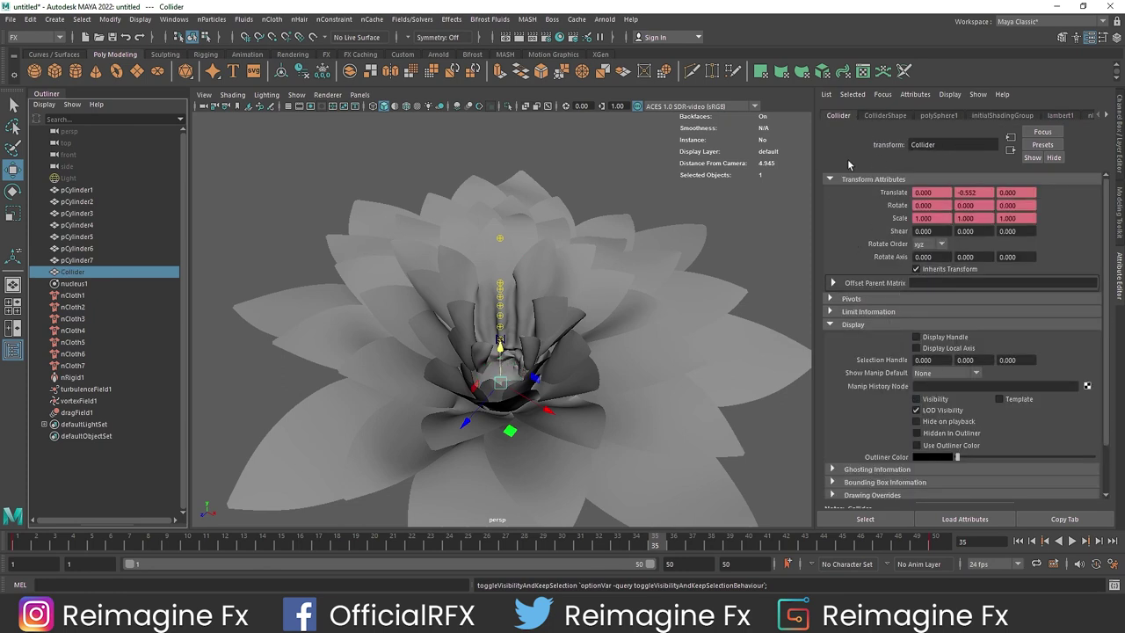
left_click(874, 115)
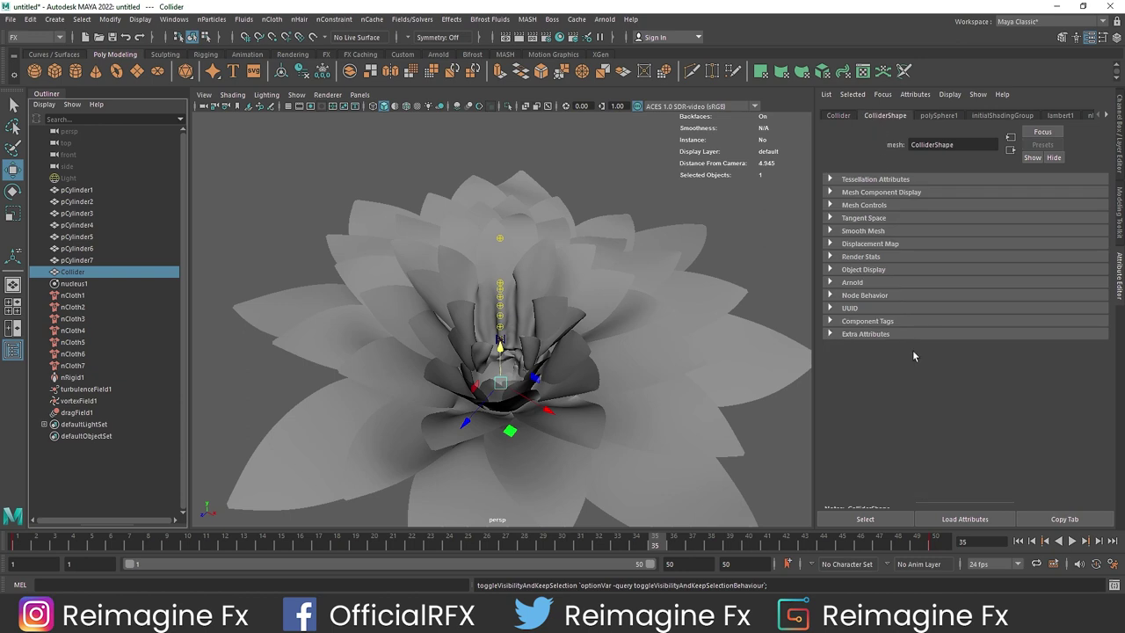
left_click(863, 269)
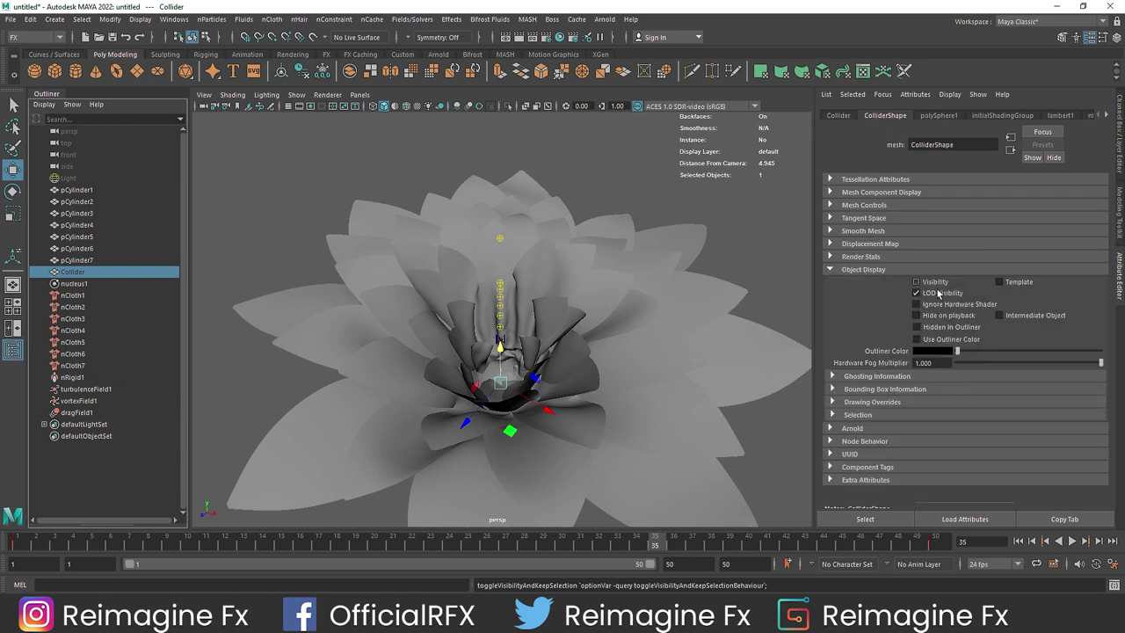
Replay the cached simulation from frame 1, stop at frame 39 and inspect the underside of the flower
left_click(1017, 541)
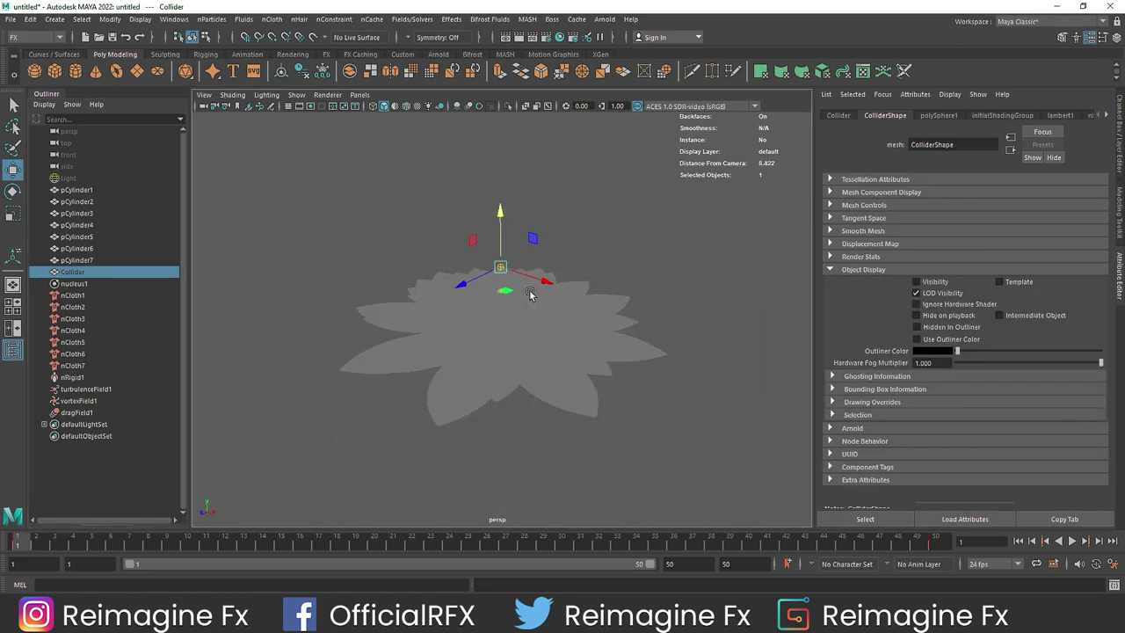
left_click(1071, 541)
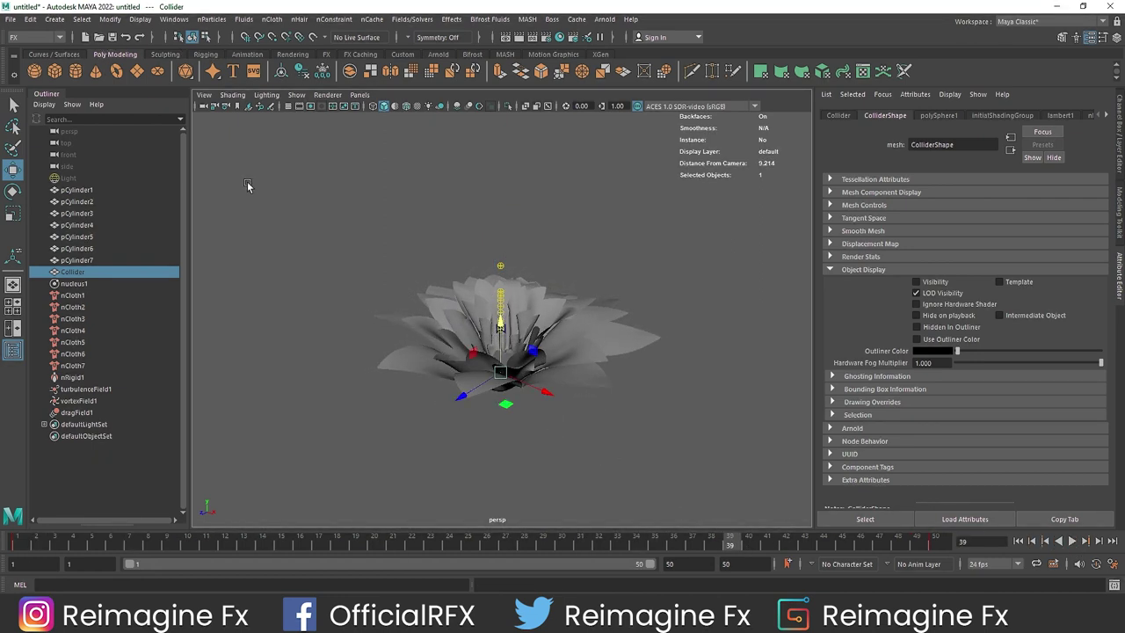
left_click_drag(521, 366, 510, 320, "alt")
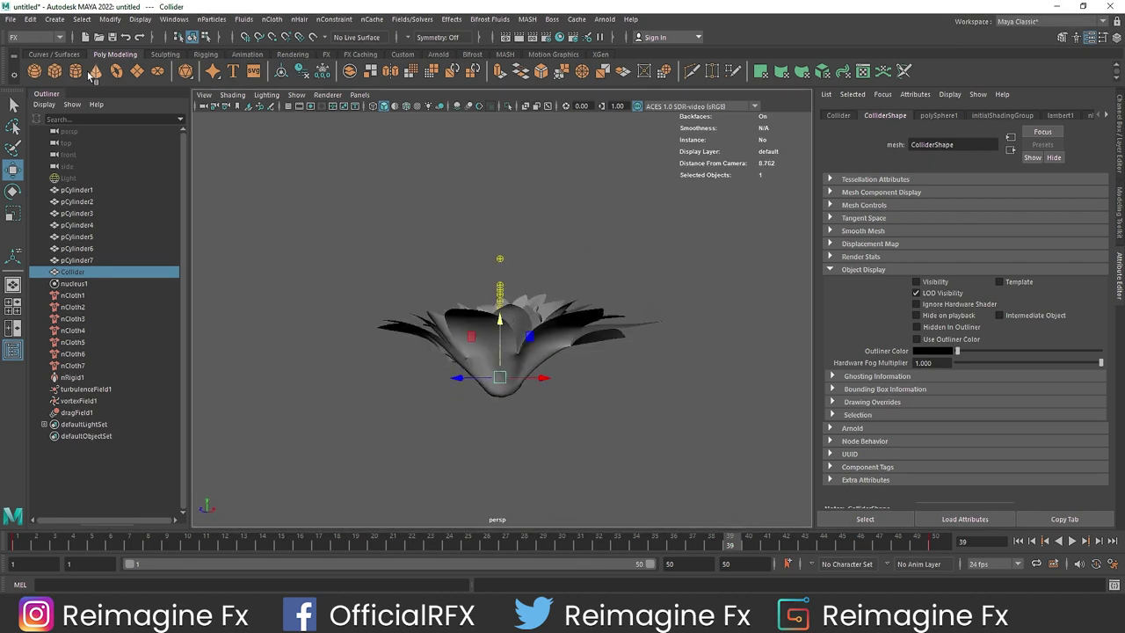
Draw a four-point stem curve with the CV Curve Tool in the front view, running down from the flower's base
left_click(54, 19)
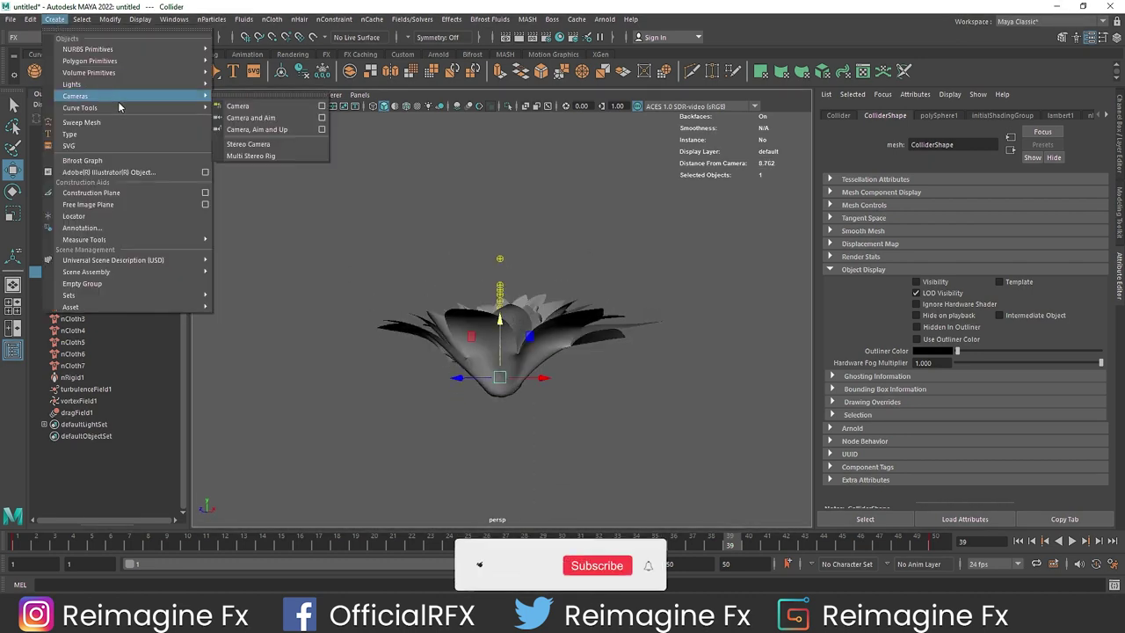
mouse_move(138, 106)
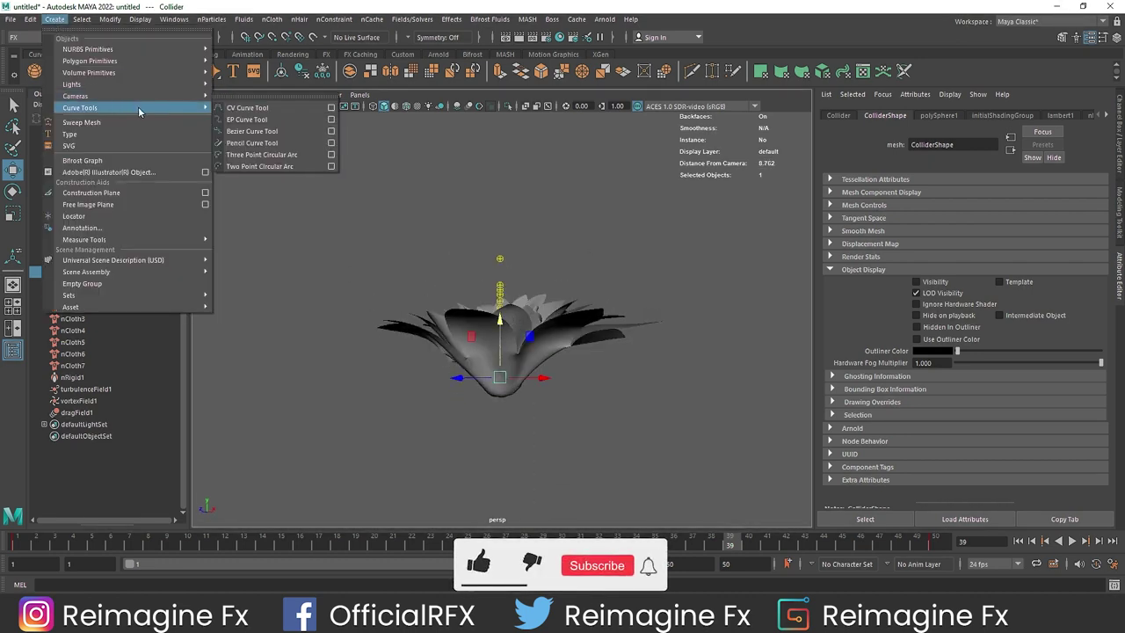
left_click(248, 108)
key("space")
key("space")
scroll(470, 408, "up", 6)
middle_click_drag(511, 436, 485, 309, "alt")
left_click(475, 262)
left_click(503, 382)
left_click(491, 515)
middle_click_drag(506, 449, 492, 311, "alt")
scroll(459, 458, "down", 6)
left_click(494, 456)
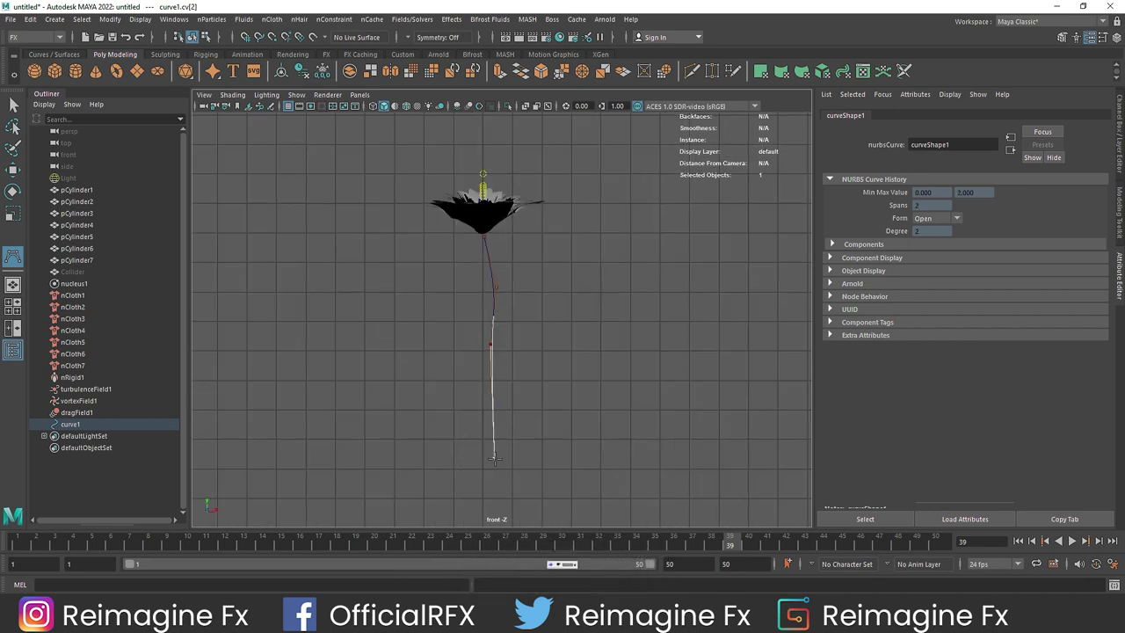
key("Return")
Move the stem curve's control vertices in the front view to centre it under the flower with a gentle bend
right_click_drag(494, 332, 376, 243)
key("w")
left_click_drag(490, 343, 463, 355)
mouse_move(466, 226)
left_mouse_down()
mouse_move(493, 248)
mouse_move(479, 225)
left_mouse_up()
left_click_drag(475, 268, 511, 299)
left_click_drag(498, 288, 494, 283)
left_click_drag(438, 342, 470, 384)
left_click_drag(461, 352, 471, 347)
left_click_drag(470, 260, 489, 283)
mouse_move(473, 438)
left_mouse_down()
mouse_move(498, 459)
mouse_move(488, 447)
left_mouse_up()
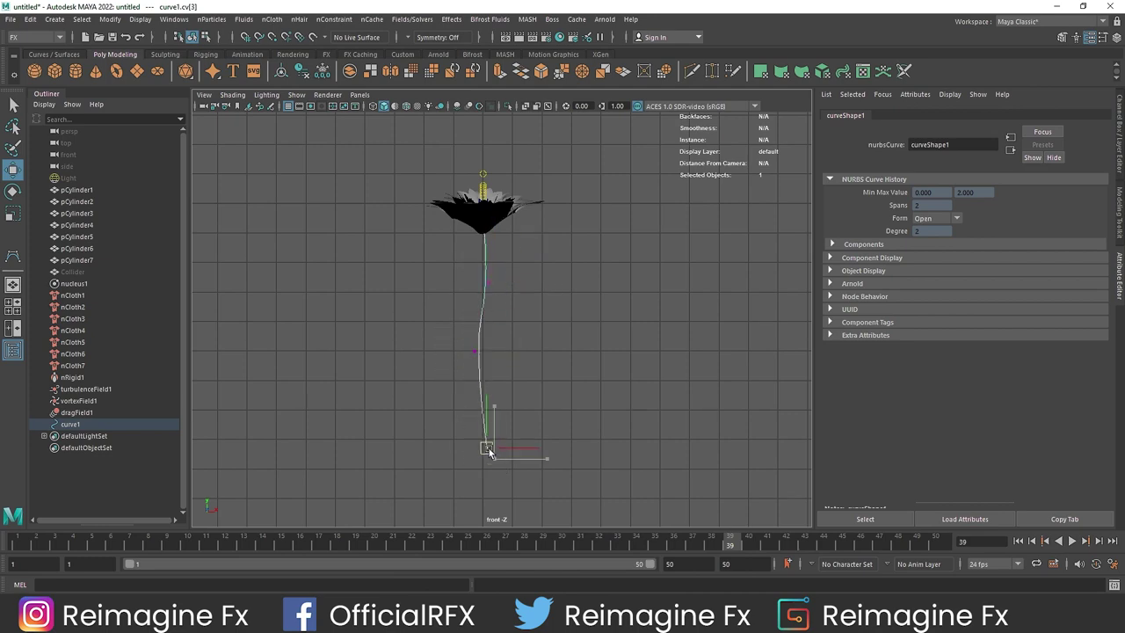
In the side view, offset the stem curve's two middle control vertices to opposite sides for a slight bend
key("F8")
key("space")
key("space")
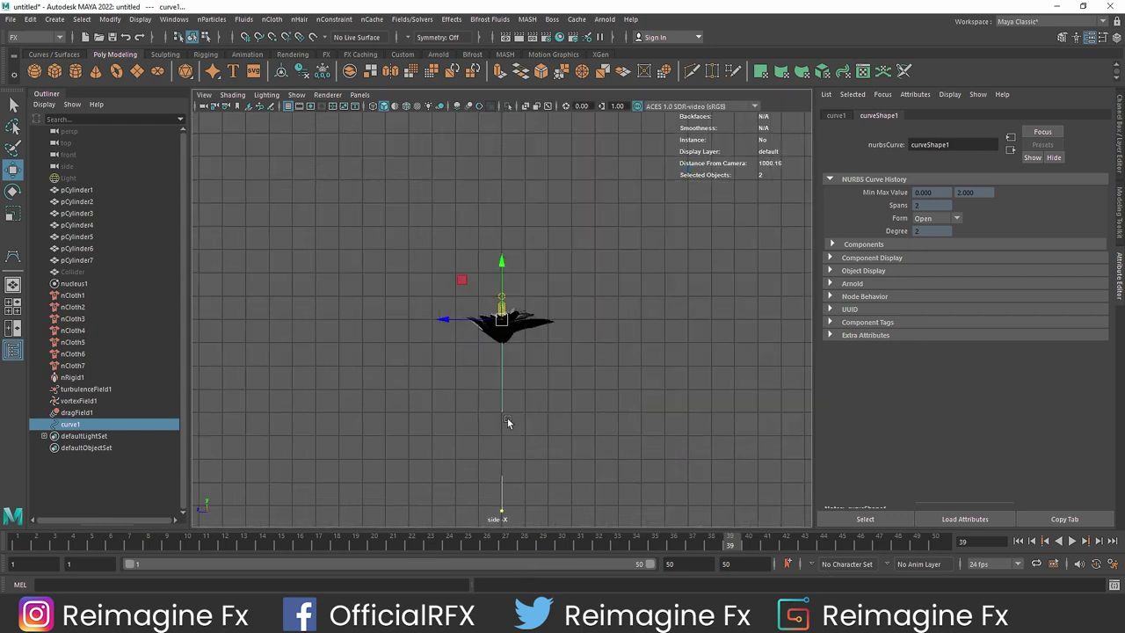
key("F8")
left_click_drag(484, 408, 482, 409)
key("f")
scroll(483, 293, "down", 5)
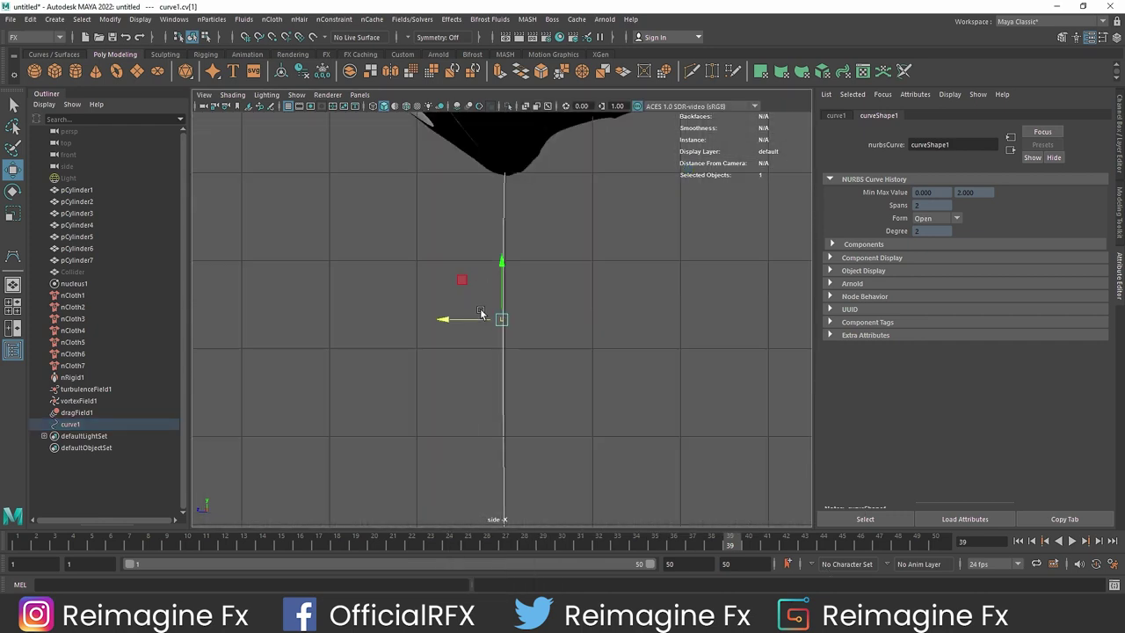
middle_click_drag(525, 447, 533, 390, "alt")
scroll(518, 390, "down", 3)
left_click_drag(450, 293, 569, 358)
left_click_drag(468, 222, 545, 306)
left_click_drag(463, 134, 530, 197)
middle_click_drag(532, 197, 539, 304, "alt")
left_click_drag(490, 300, 533, 384)
key("space")
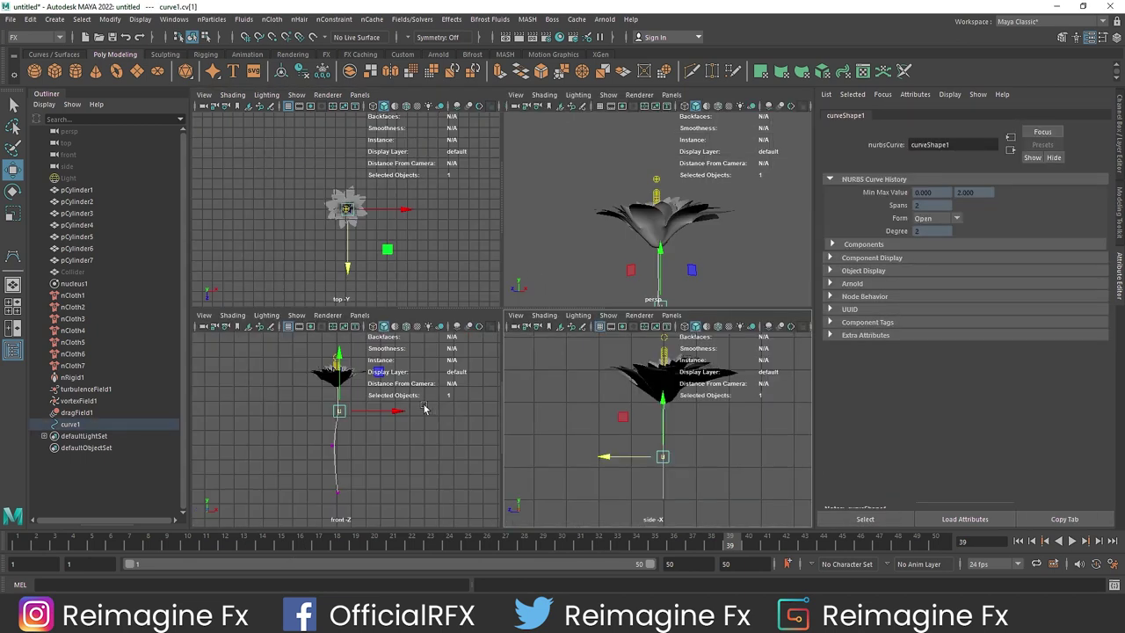
left_click_drag(354, 453, 317, 430)
middle_click_drag(713, 483, 693, 409)
key("ctrl+z")
left_click_drag(631, 453, 627, 454)
left_click(338, 410)
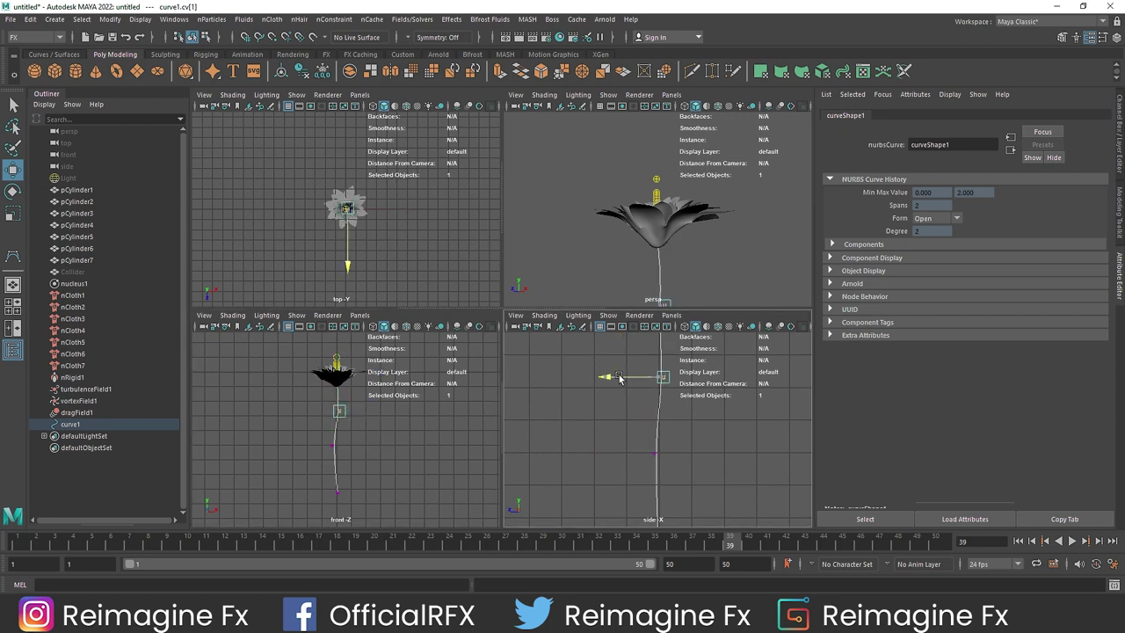
Return to object selection and create a capped sweep mesh along the stem curve
right_click_drag(648, 230, 718, 176)
key("space")
left_click_drag(602, 433, 446, 317, "alt")
left_click(559, 357)
left_click(55, 18)
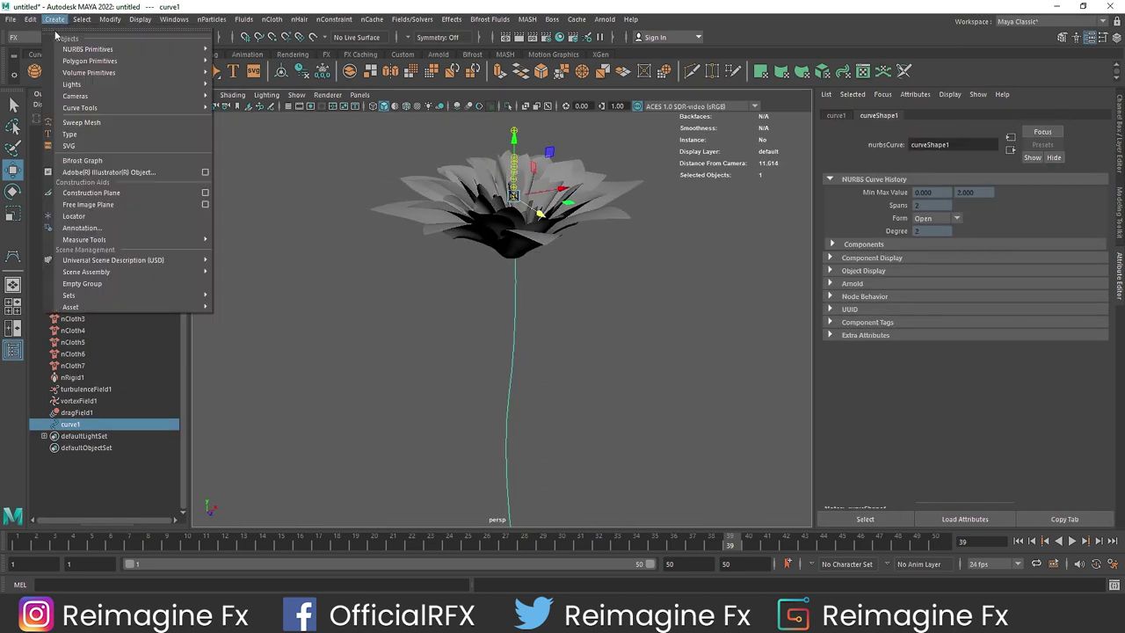
left_click(88, 120)
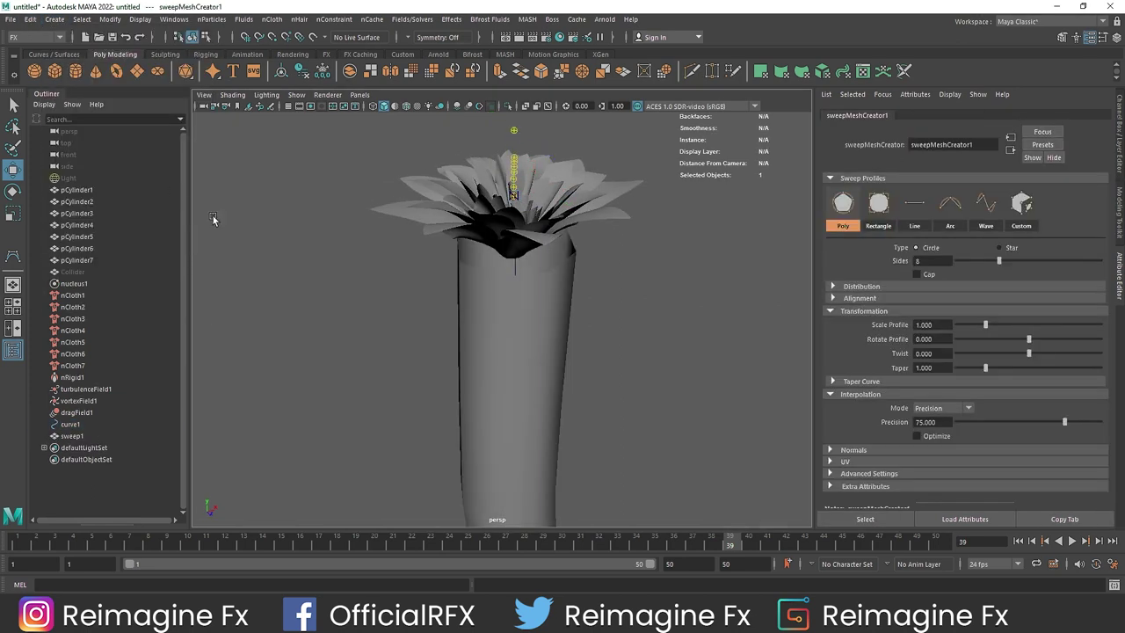
left_click(924, 275)
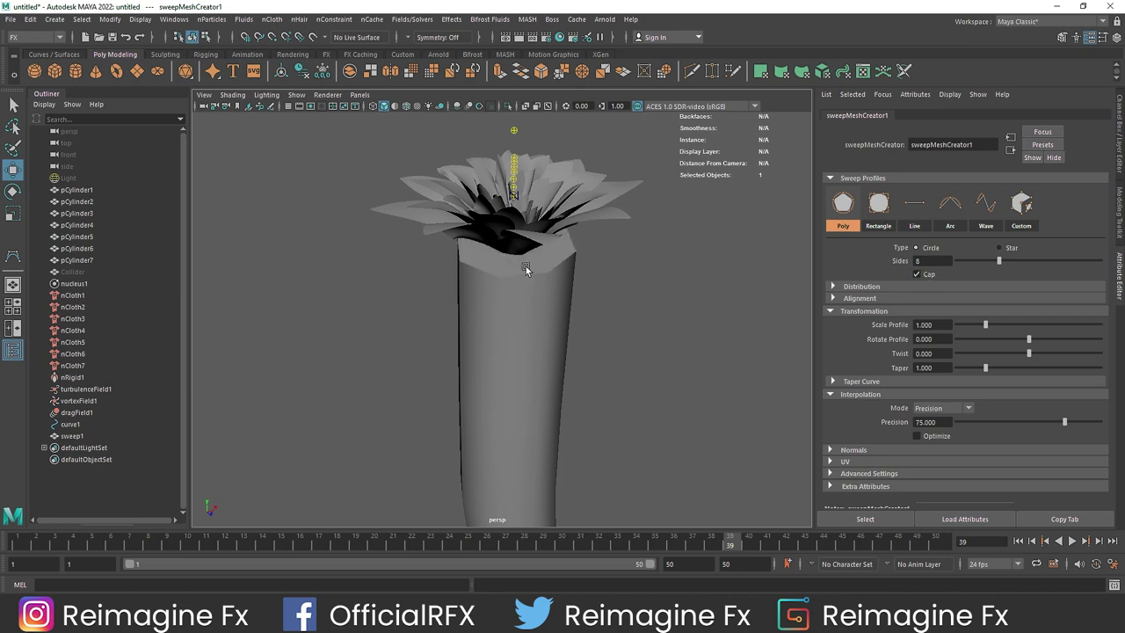
left_click_drag(563, 317, 626, 375, "alt")
middle_click_drag(626, 375, 612, 348, "alt")
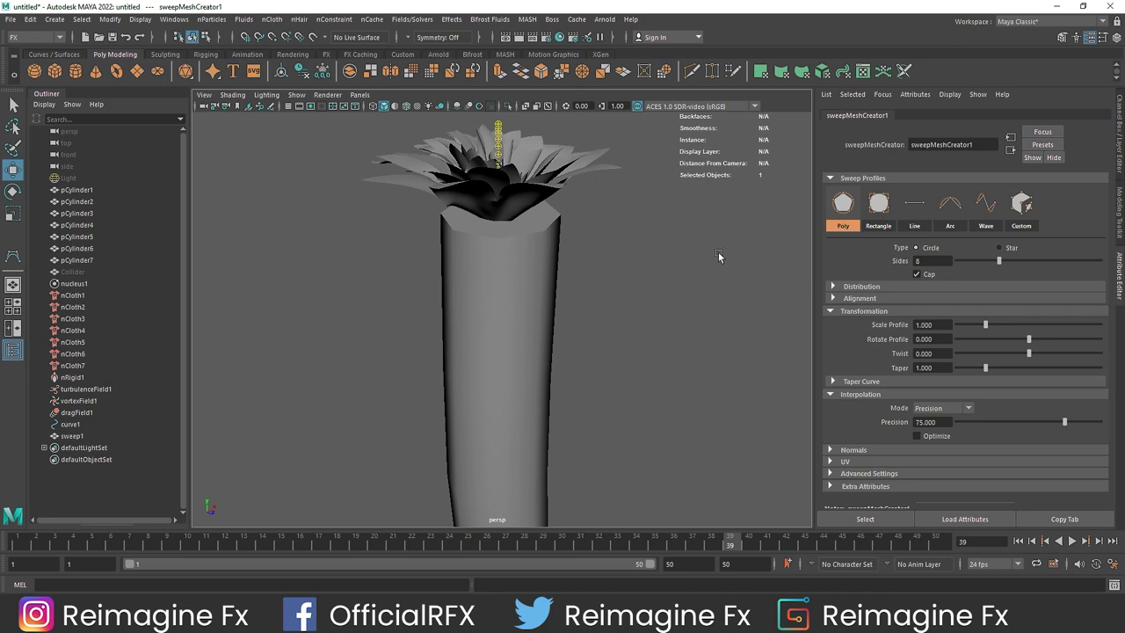
Raise the sweep mesh's interpolation precision to about 90 and display wireframe on the shaded models
left_click_drag(1063, 424, 1085, 425)
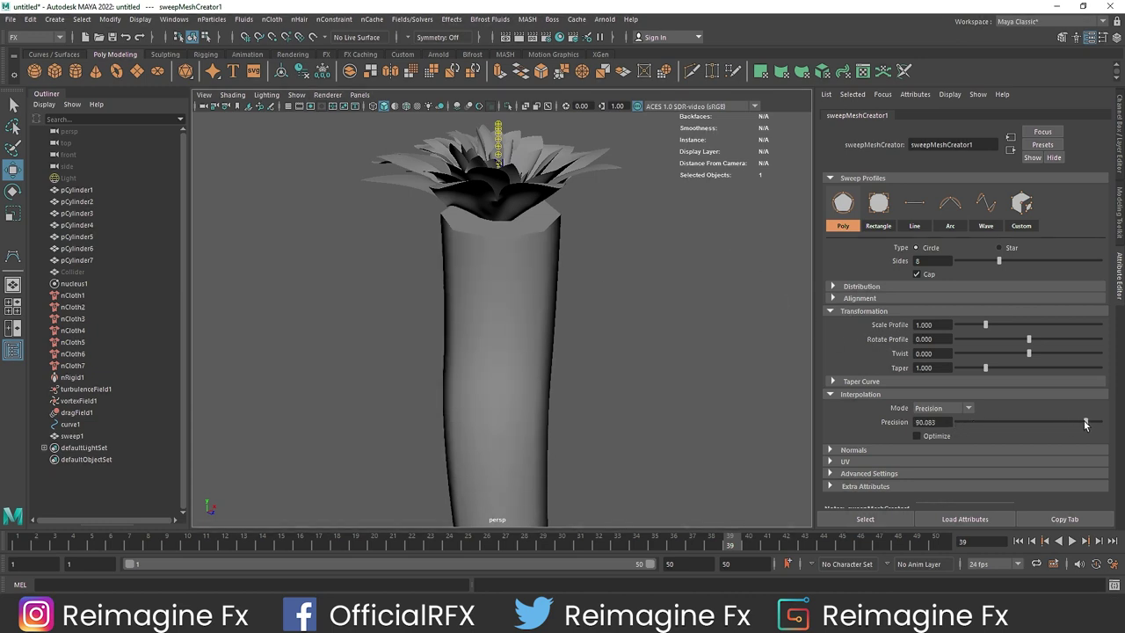
left_click(476, 304)
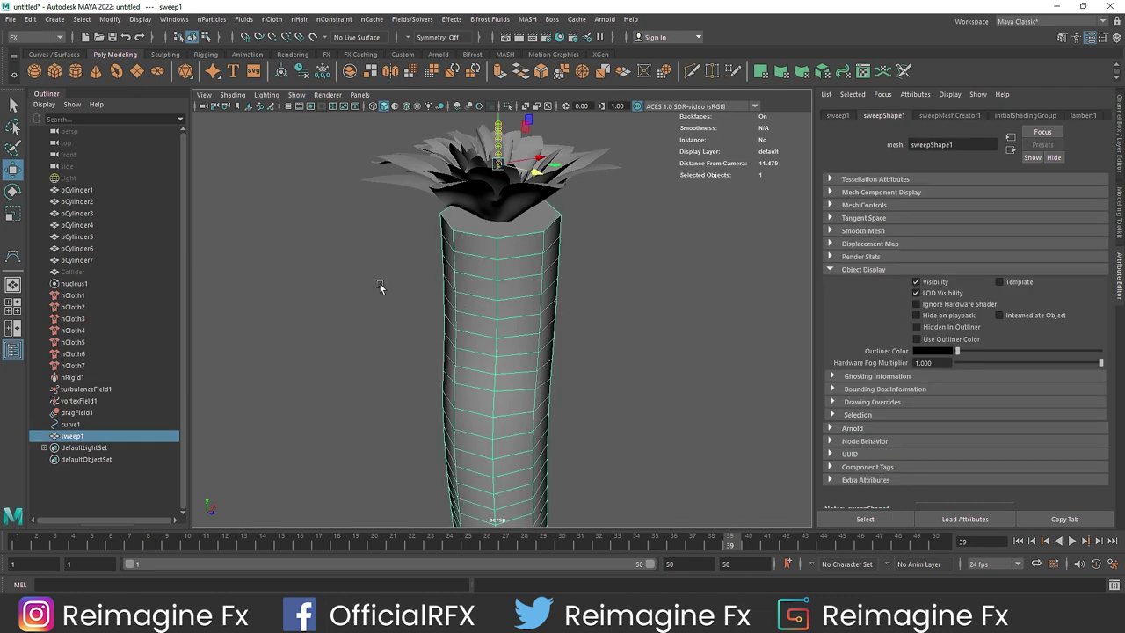
left_click(395, 106)
left_click(639, 318)
key("ctrl+z")
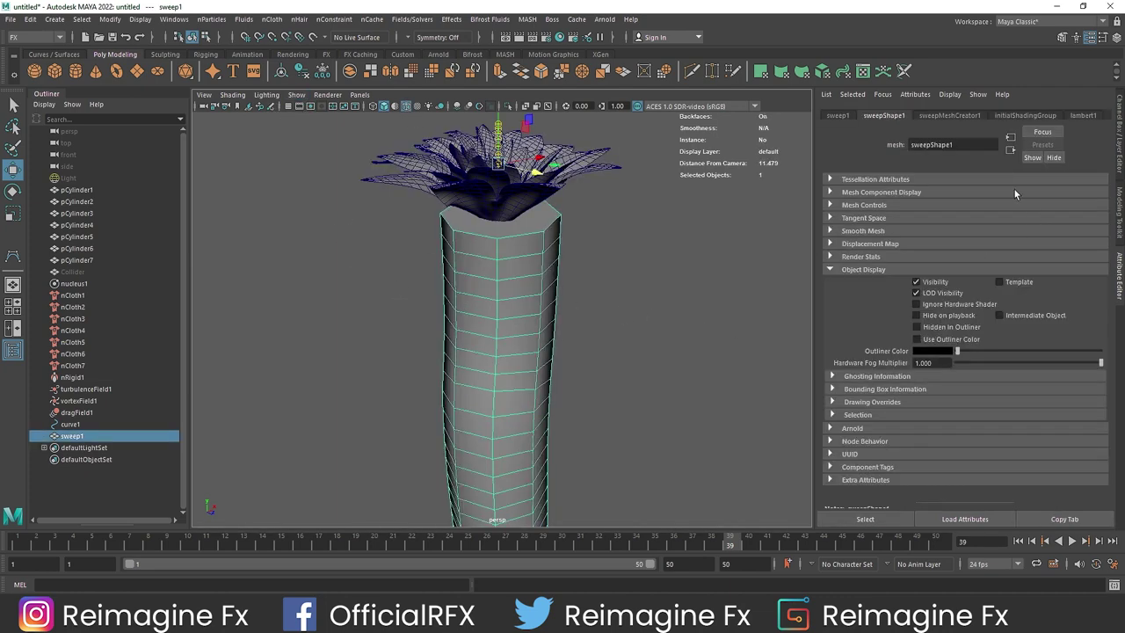
Set the sweep mesh's interpolation precision to about 94.6 and its profile to 20 sides
left_click(953, 115)
mouse_move(1081, 423)
left_mouse_down()
mouse_move(1069, 421)
mouse_move(1092, 426)
left_mouse_up()
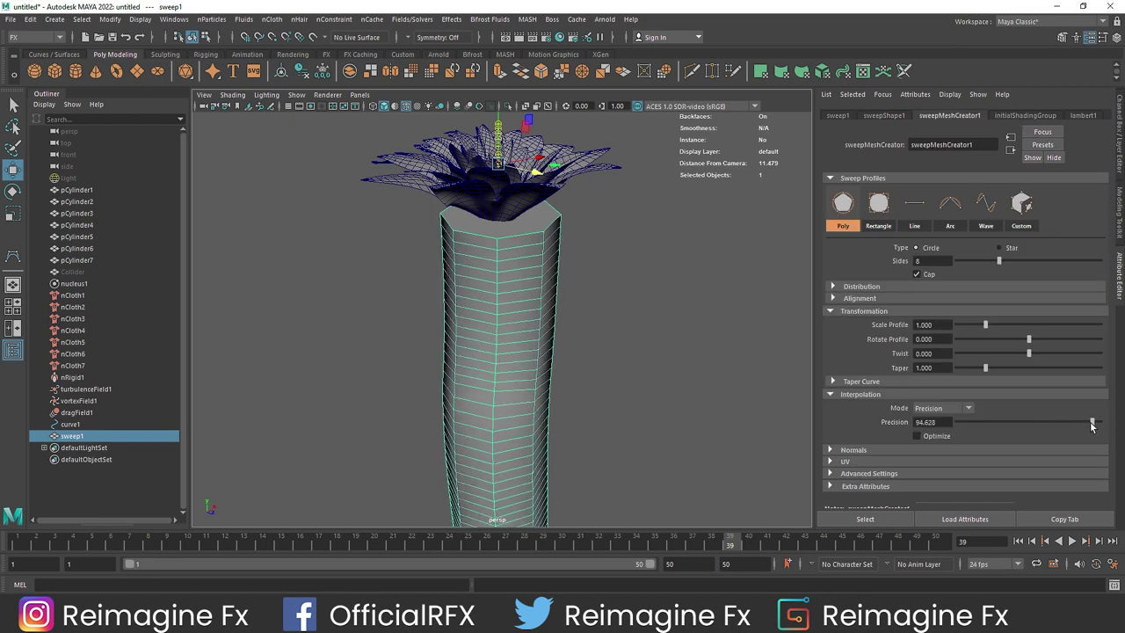
left_click_drag(997, 260, 1103, 262)
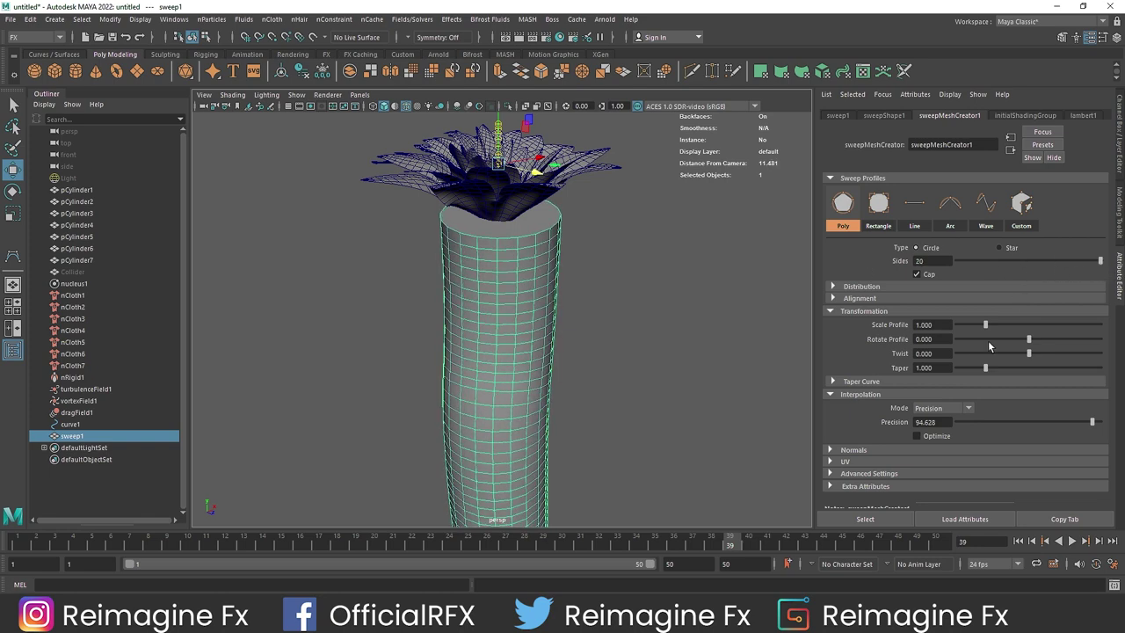
Set the stem sweep's Scale Profile to 0.040, deselect it and view the whole flower
left_click_drag(983, 325, 958, 330)
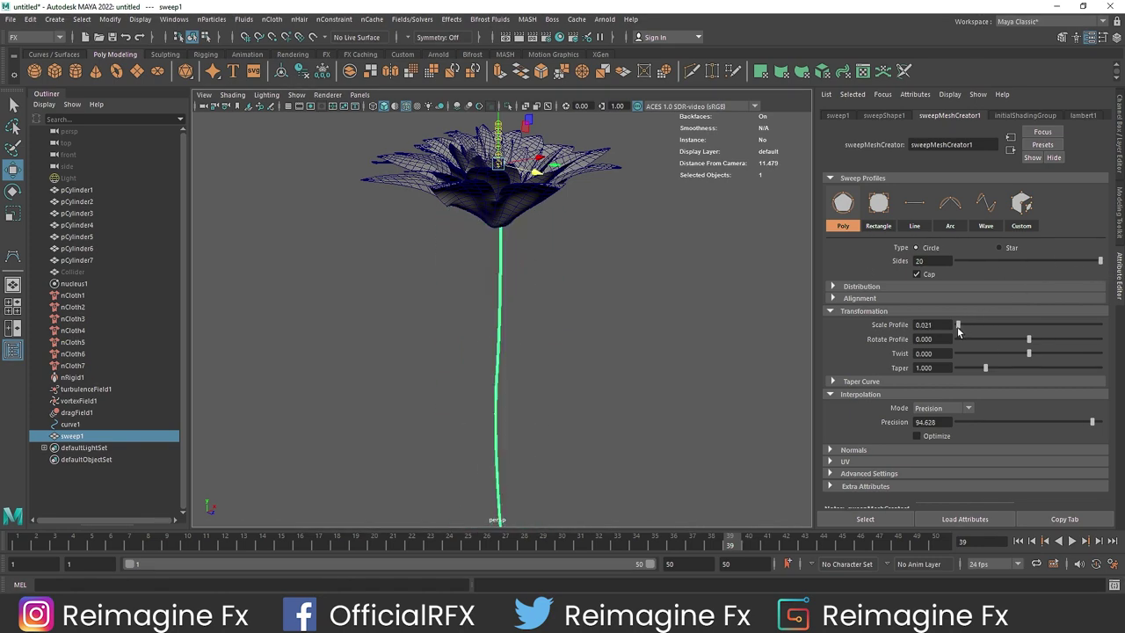
left_click(939, 321)
type("0.040")
key("Return")
left_click(627, 369)
left_click_drag(627, 369, 557, 373, "alt")
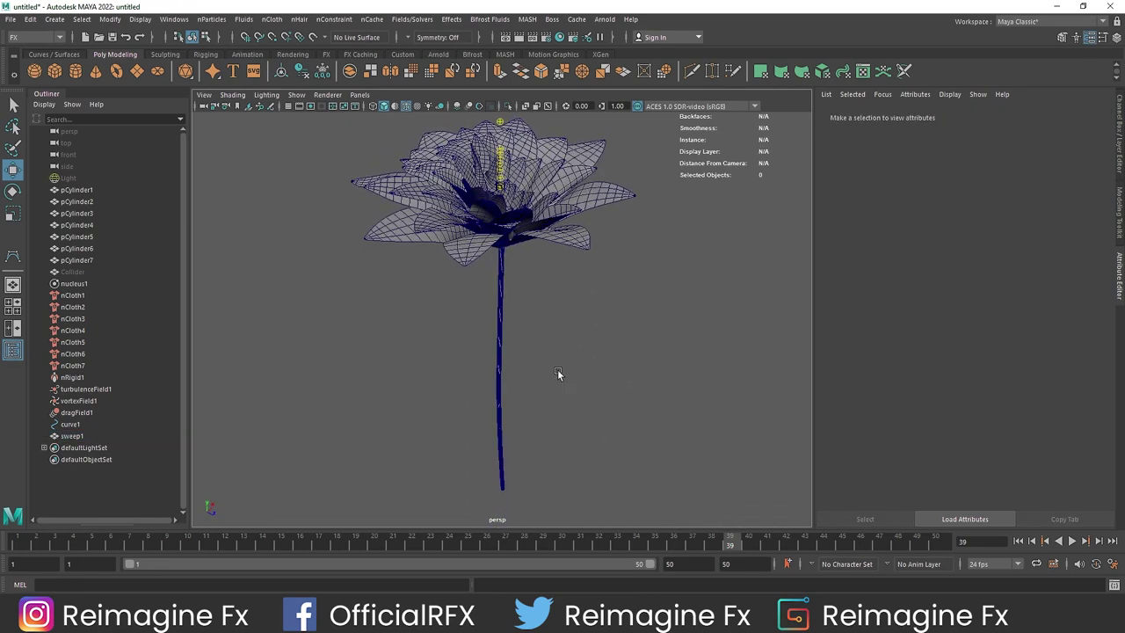
left_click_drag(531, 320, 519, 379, "alt")
Create a camera, look through it and frame the flower and its stem
left_click(54, 19)
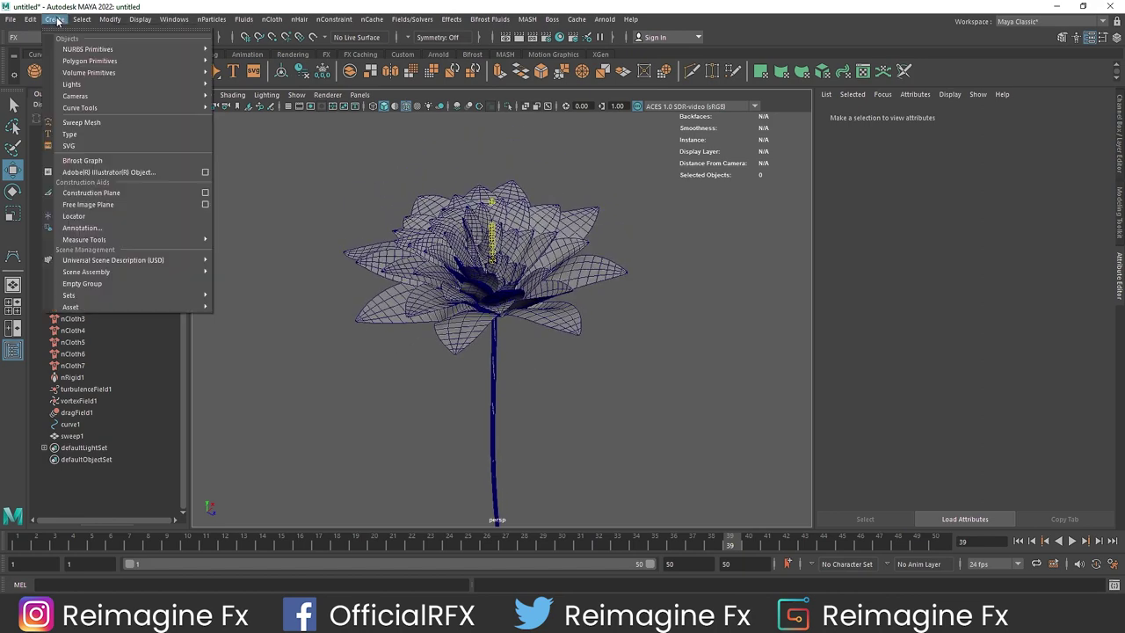
mouse_move(184, 99)
left_click(237, 96)
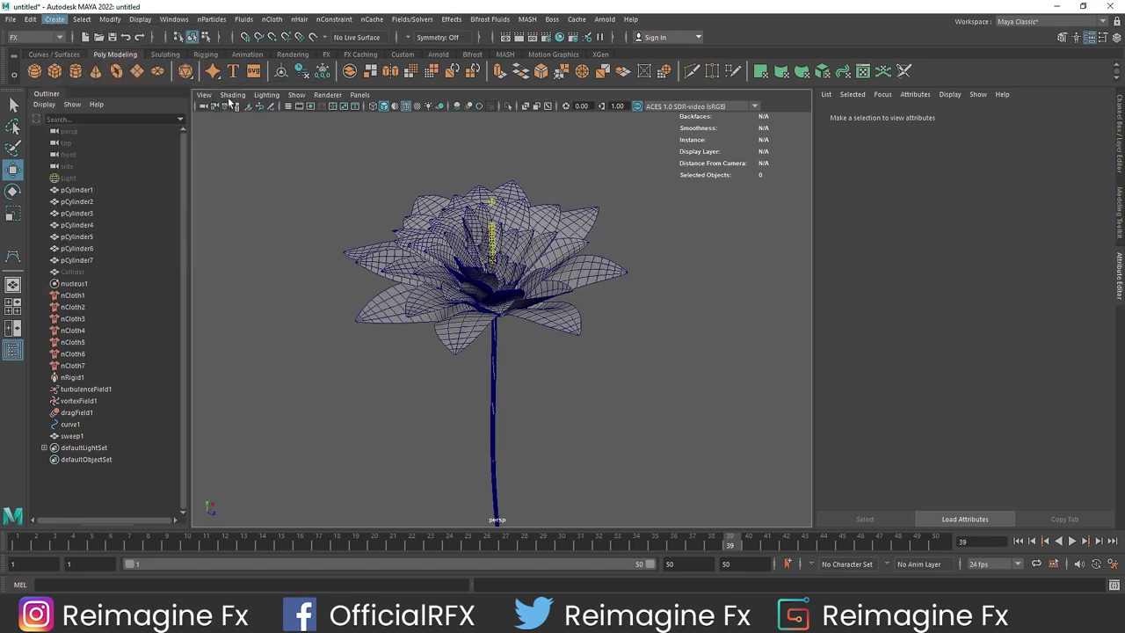
left_click(360, 94)
mouse_move(440, 106)
left_click(482, 108)
scroll(461, 264, "down", 5)
middle_click_drag(475, 337, 506, 349, "alt")
left_click(499, 341)
key("f")
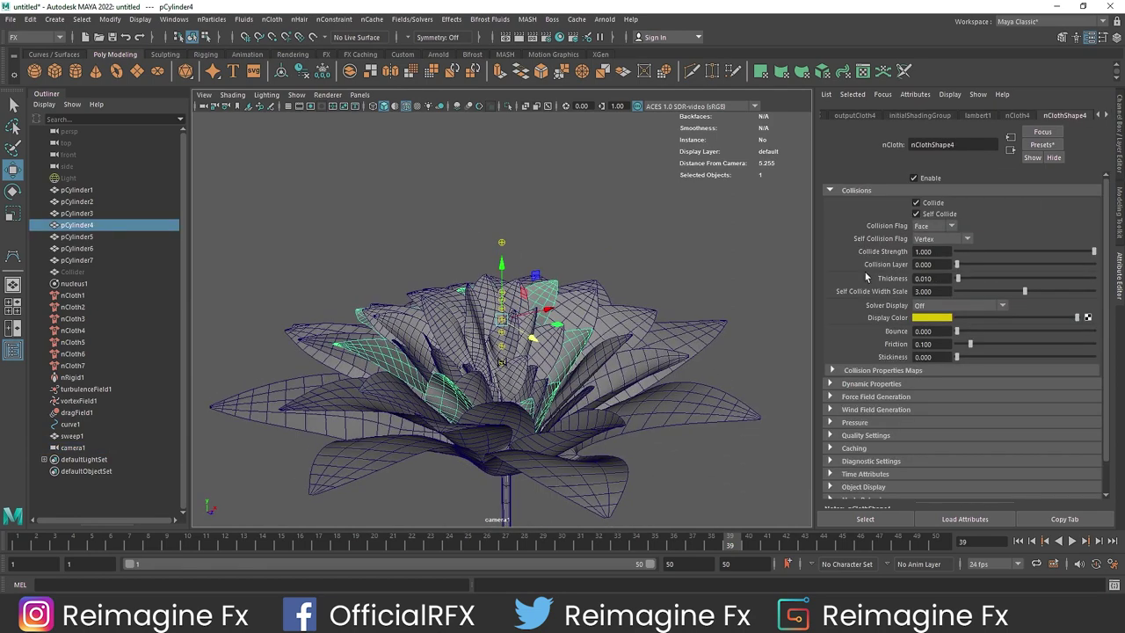
scroll(327, 219, "down", 4)
Set the focal length of the camera being looked through to 80
left_click(204, 107)
left_click(927, 262)
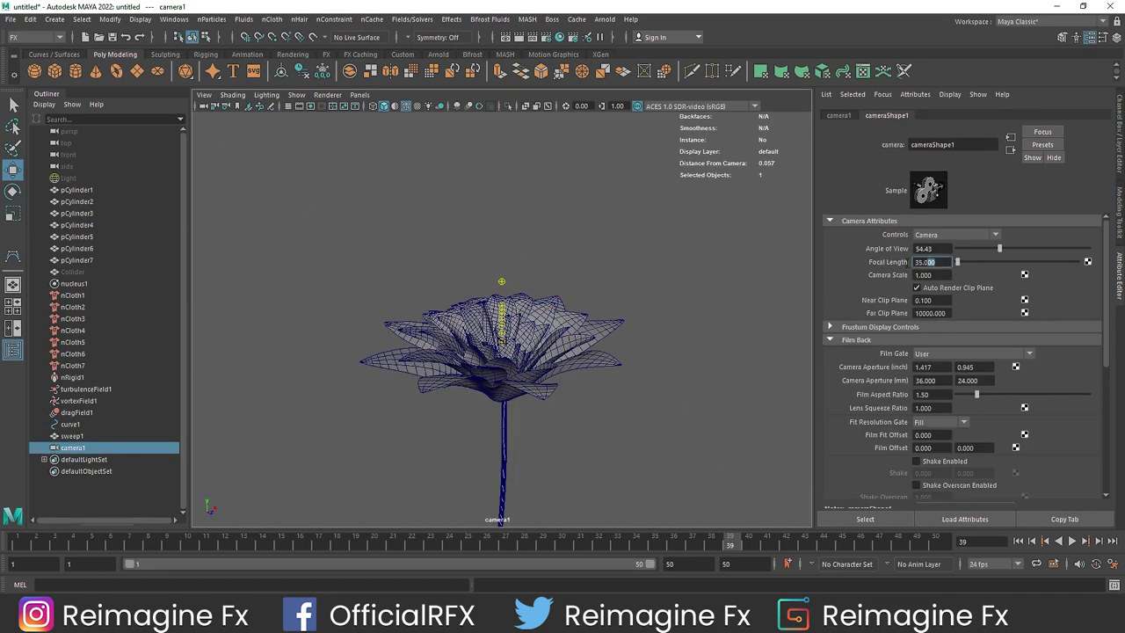
type("80")
key("Return")
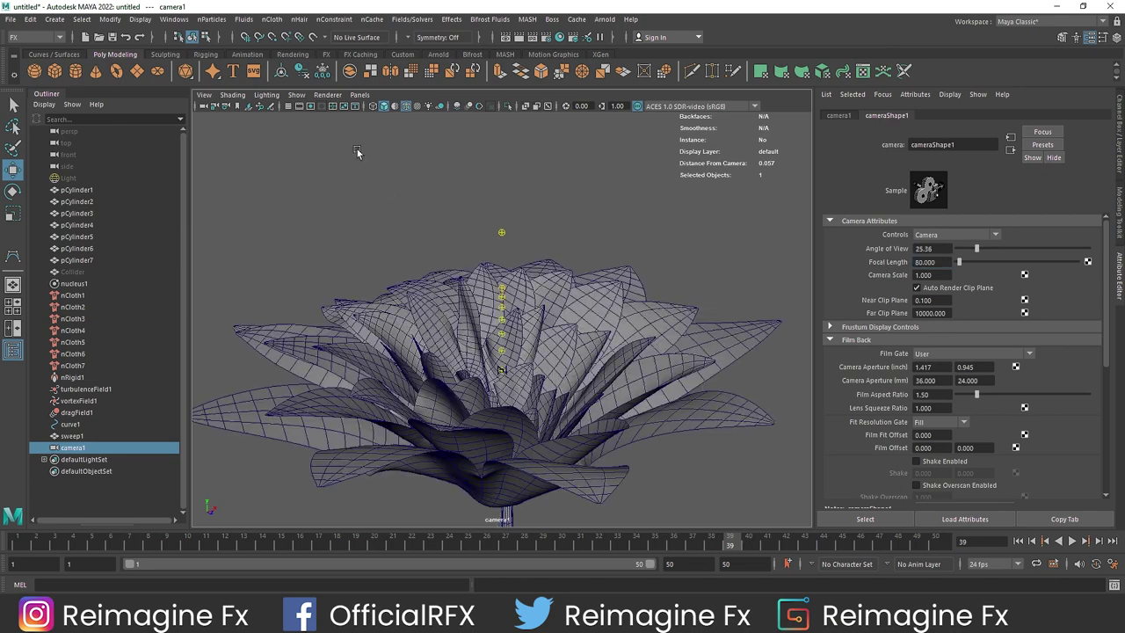
Show the resolution gate, reframe the flower inside it and lock the camera
left_click(310, 106)
middle_click_drag(533, 307, 550, 281, "alt")
mouse_move(550, 281)
left_mouse_down("alt")
mouse_move(543, 290)
mouse_move(567, 295)
mouse_move(552, 299)
left_mouse_up("alt")
left_click(214, 107)
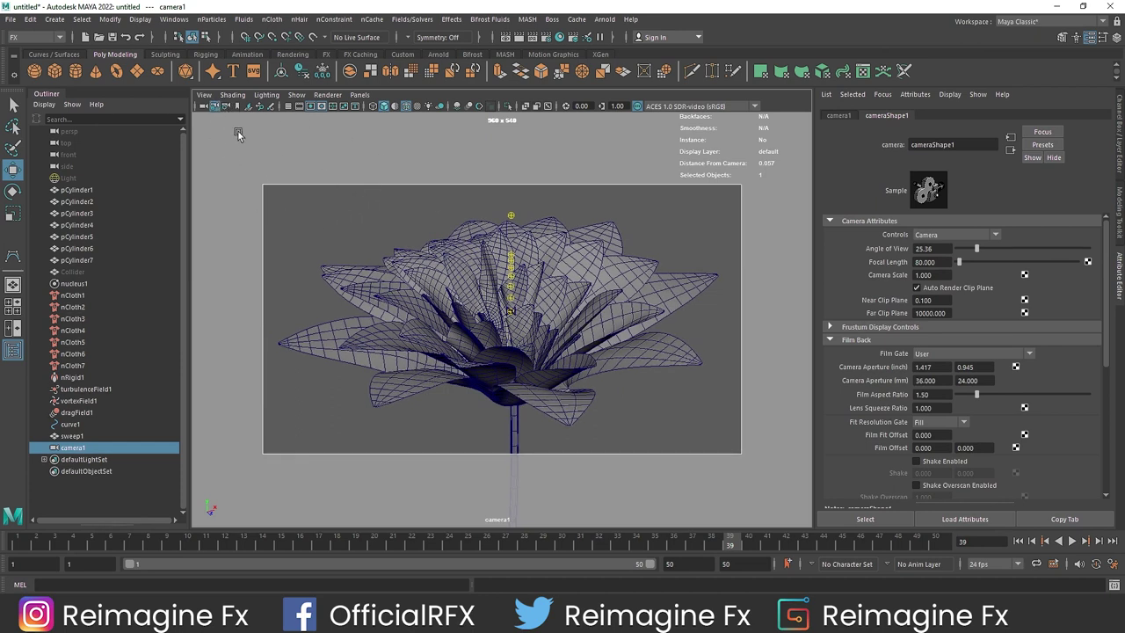
Assign a new aiStandardSurface material to the stem sweep and name it Stem
left_click(511, 430)
right_click_drag(512, 298, 509, 571)
left_click(549, 239)
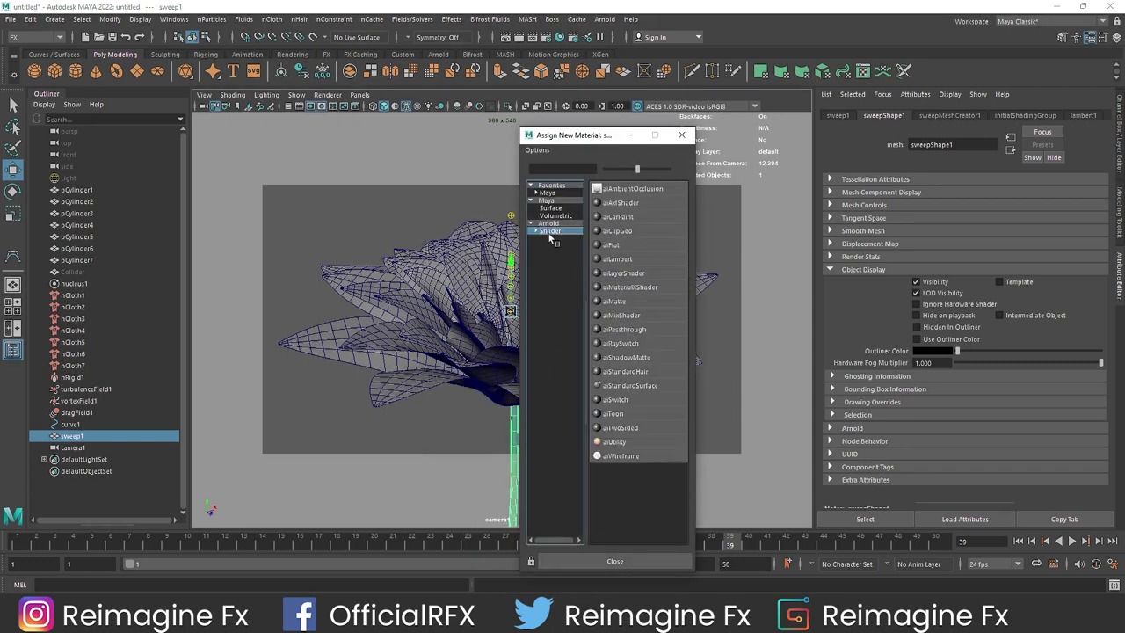
left_click(647, 392)
left_click_drag(993, 142, 889, 143)
type("Stem")
key("Return")
Set the Stem material's specular roughness to 0.5 and its base color to a dark green
double_click(927, 344)
type("0.5")
key("Return")
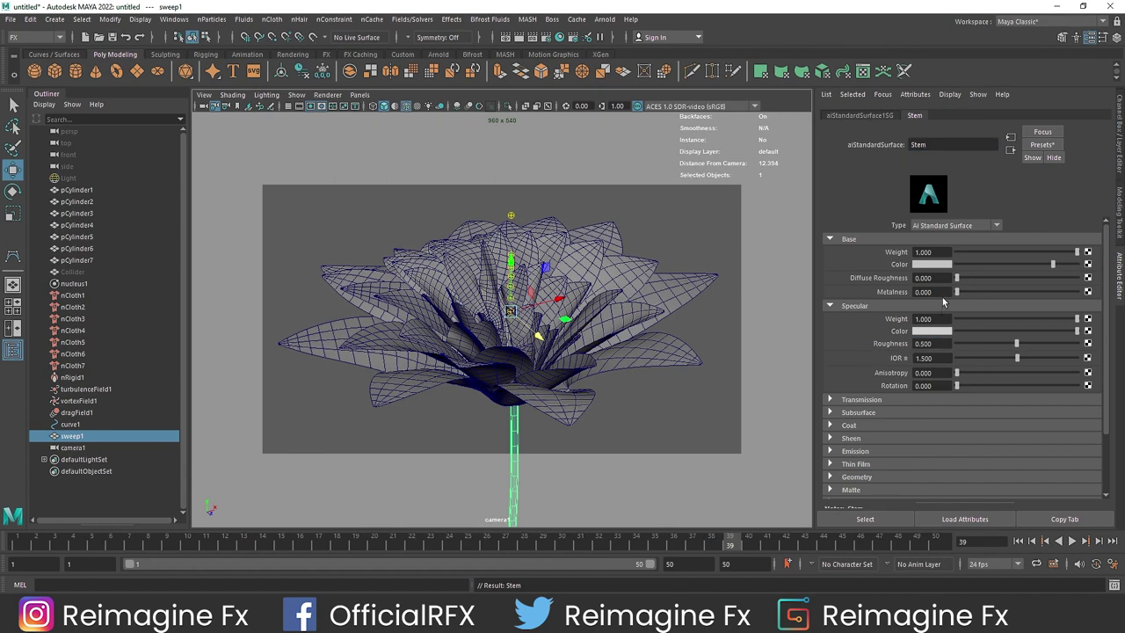
left_click(931, 265)
left_click(925, 234)
left_click(914, 322)
left_click_drag(904, 323, 901, 323)
left_click(612, 219)
Assign a new aiStandardSurface material named Flowers to pCylinder1 through pCylinder7 and deselect them
left_click(583, 289)
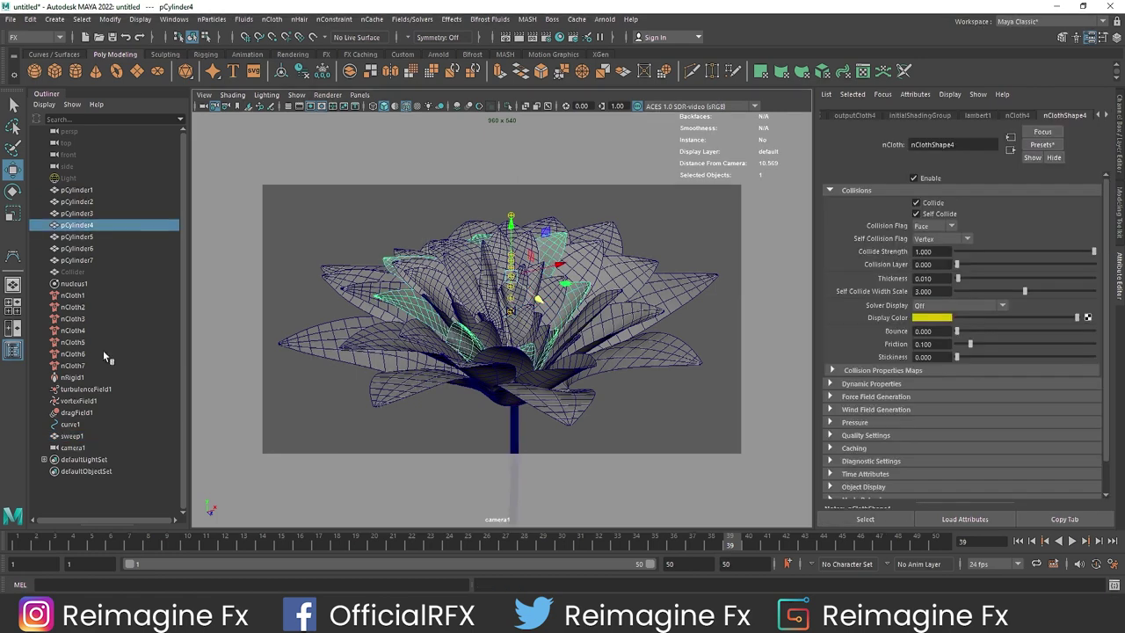
left_click(77, 260)
left_click(78, 190, "shift")
right_click(446, 249)
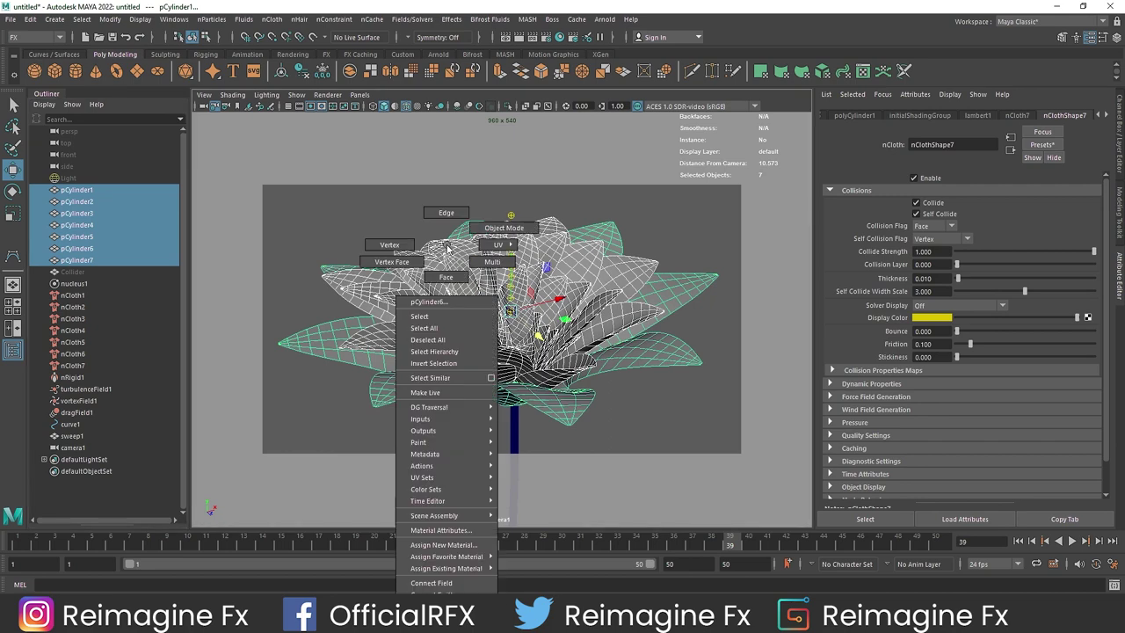
left_click(443, 544)
left_click(558, 232)
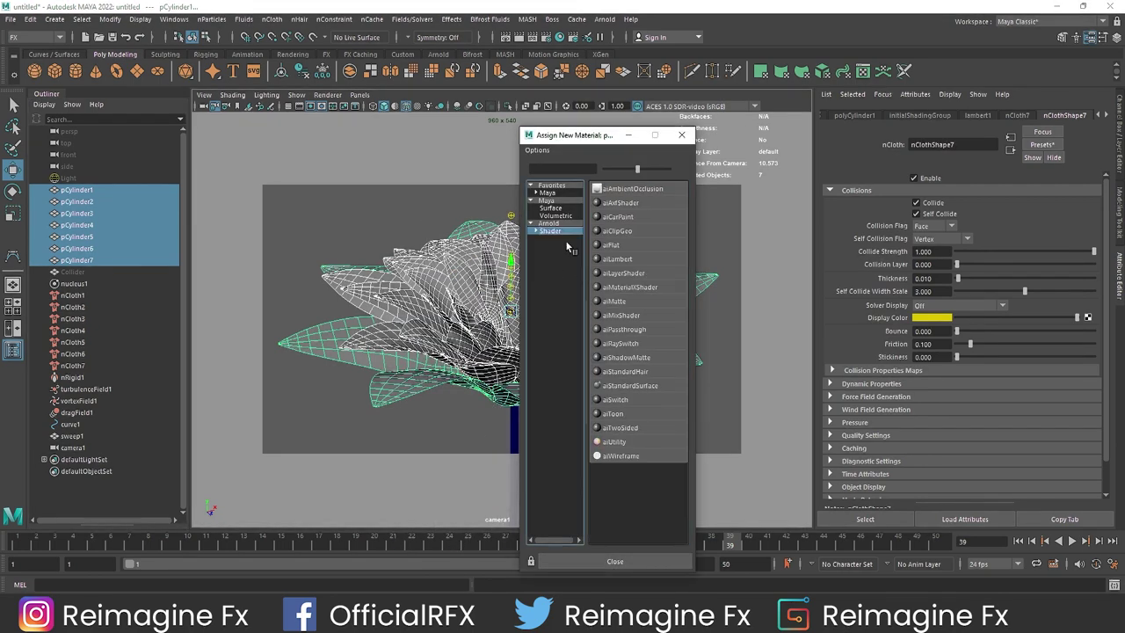
left_click(629, 385)
type("Flowers")
key("Return")
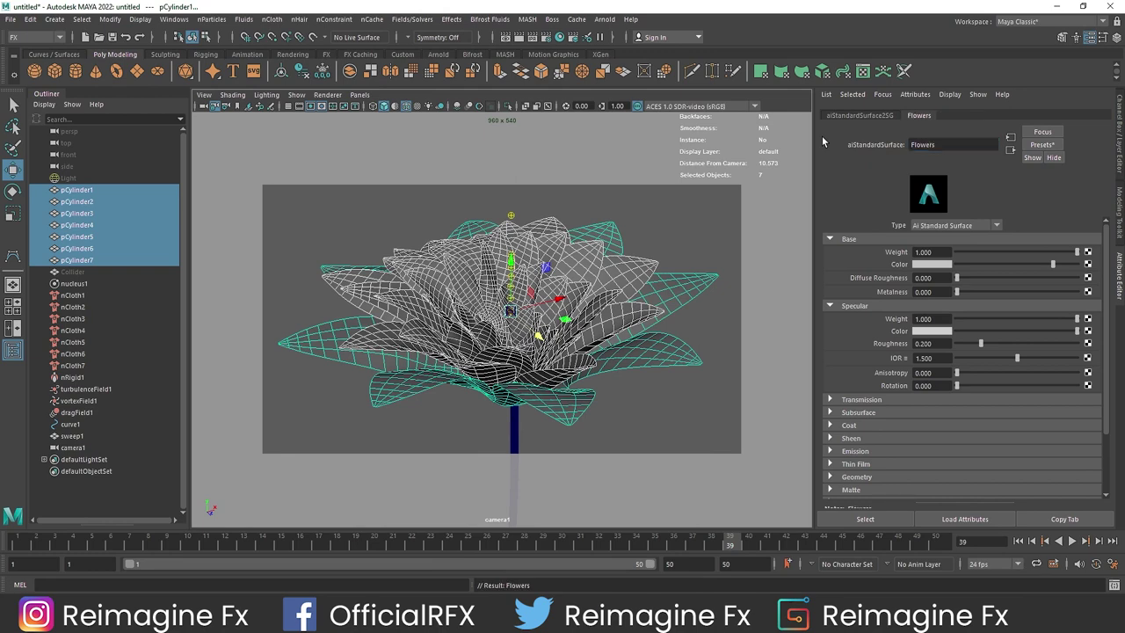
left_click(631, 262)
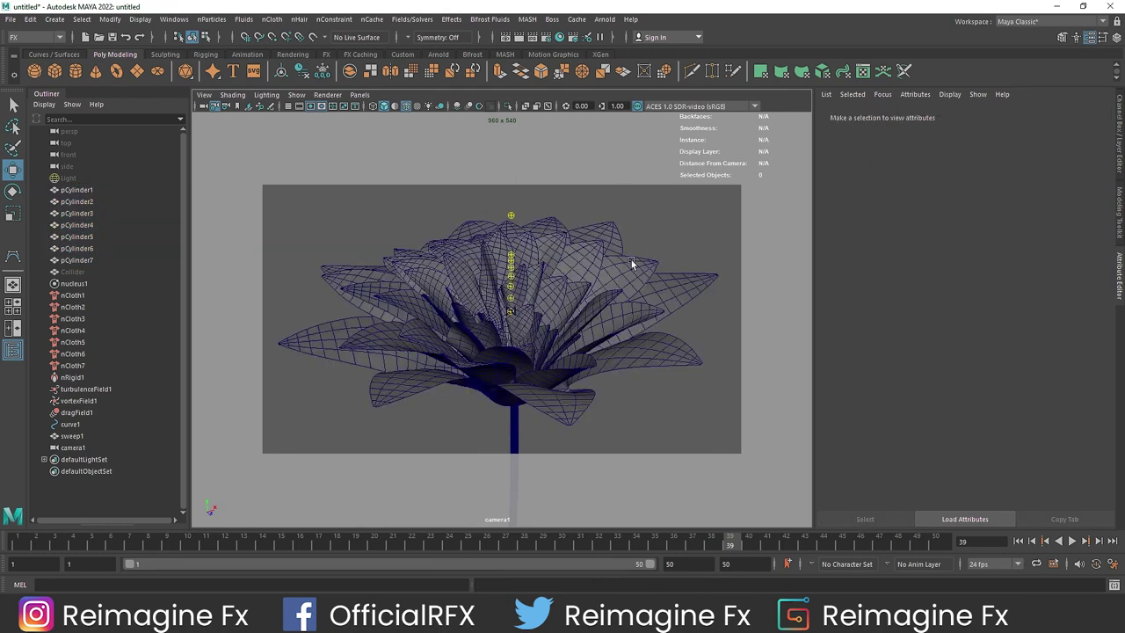
Open the Hypershade and graph the Flowers material's network
left_click(559, 37)
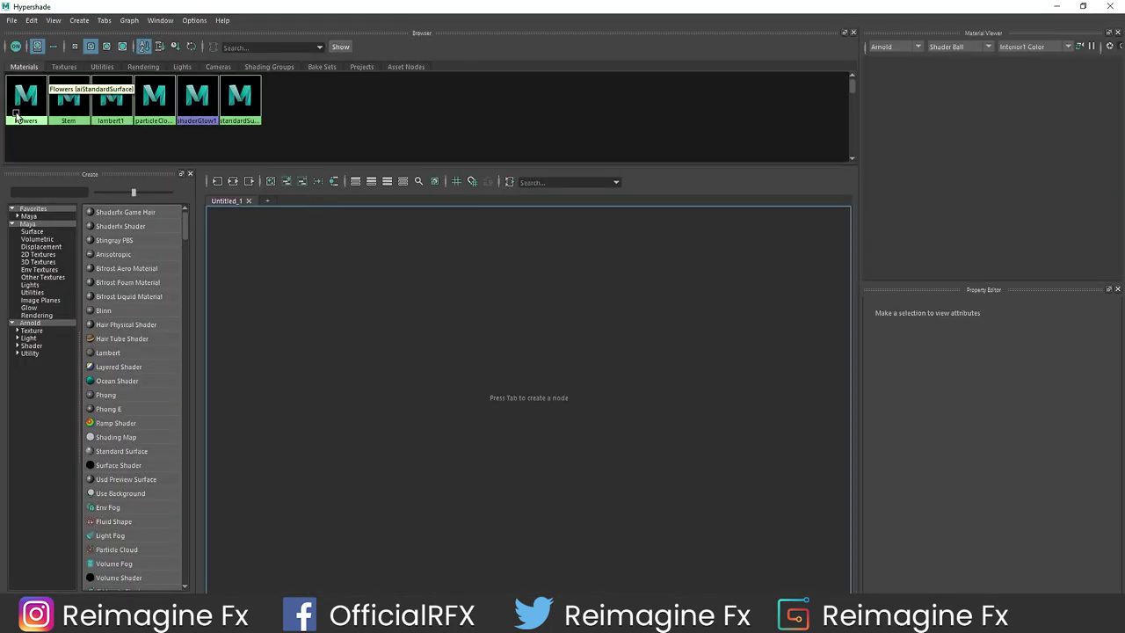
right_click(104, 109)
left_click(101, 141)
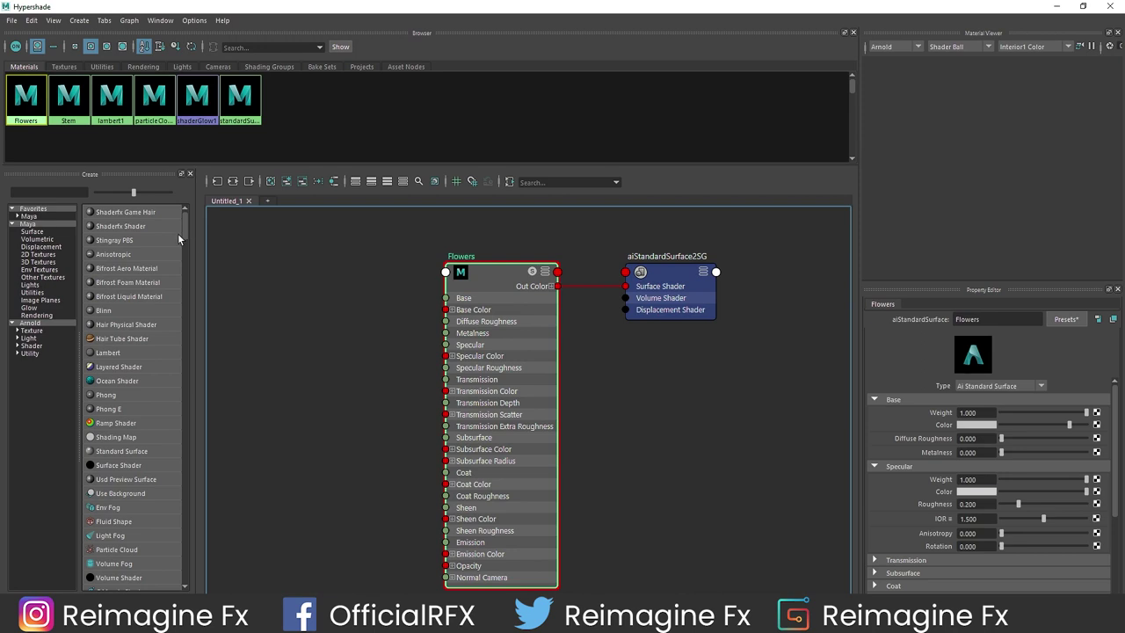
Add an aiRampRgb node beside the Flowers material in the graph
left_click(55, 192)
type("ramp")
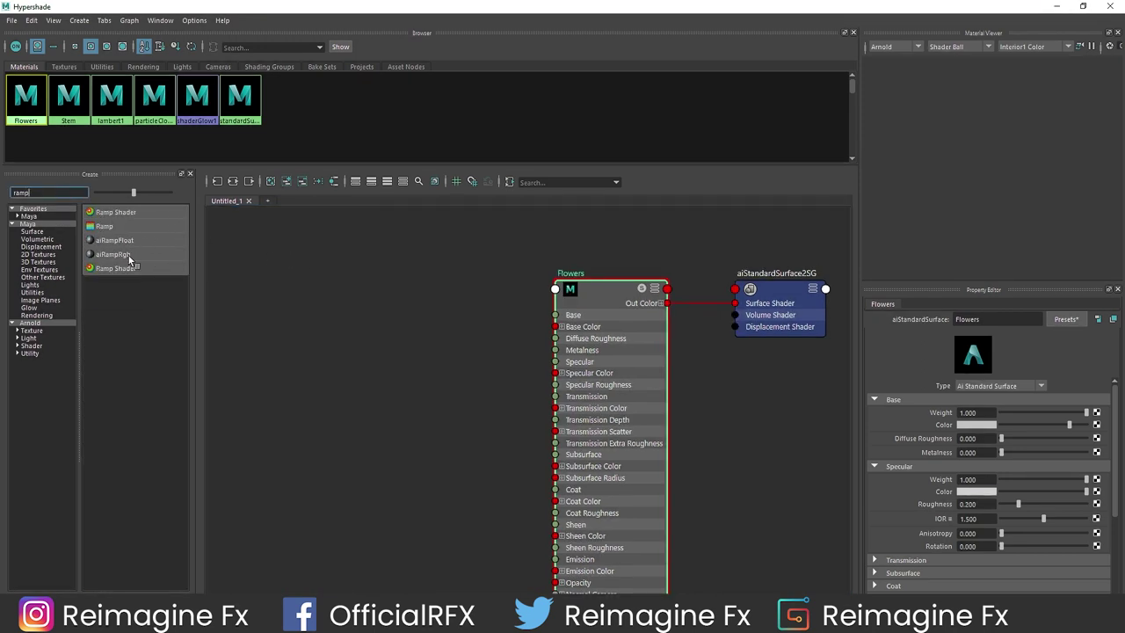
left_click(127, 254)
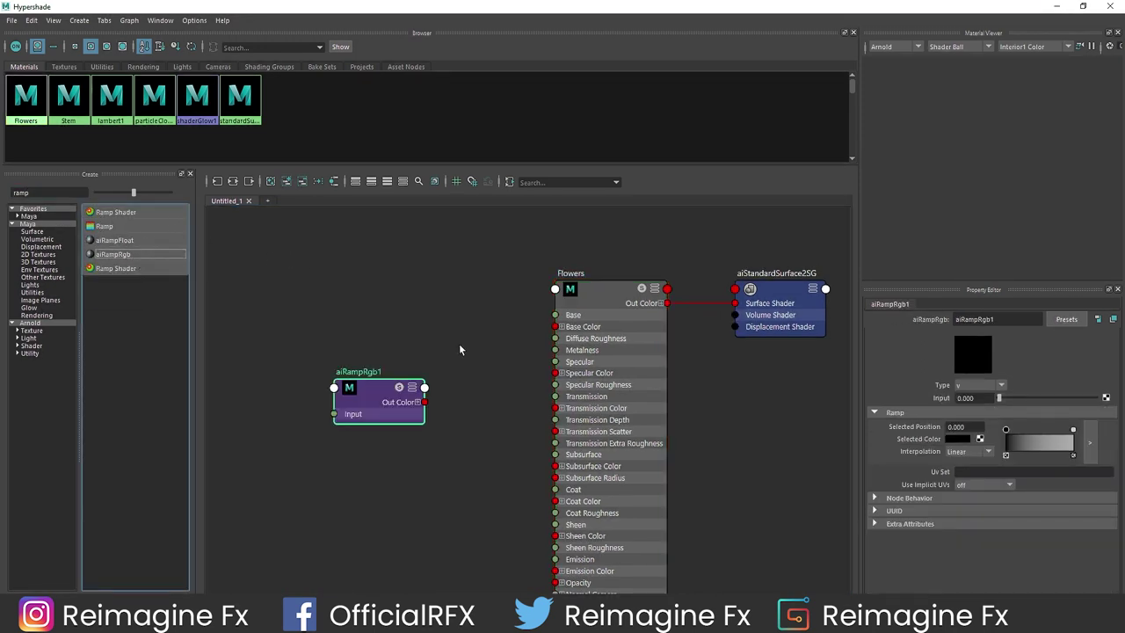
left_click(444, 284)
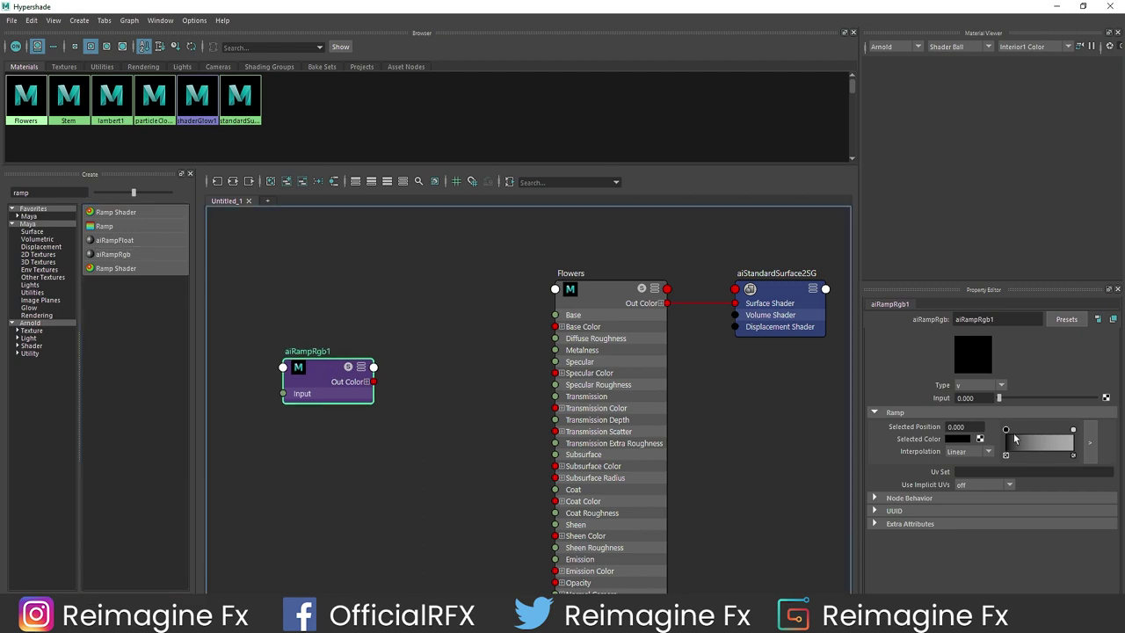
Set the ramp's color at position 0.000 to turquoise
left_click(960, 438)
left_click(945, 408)
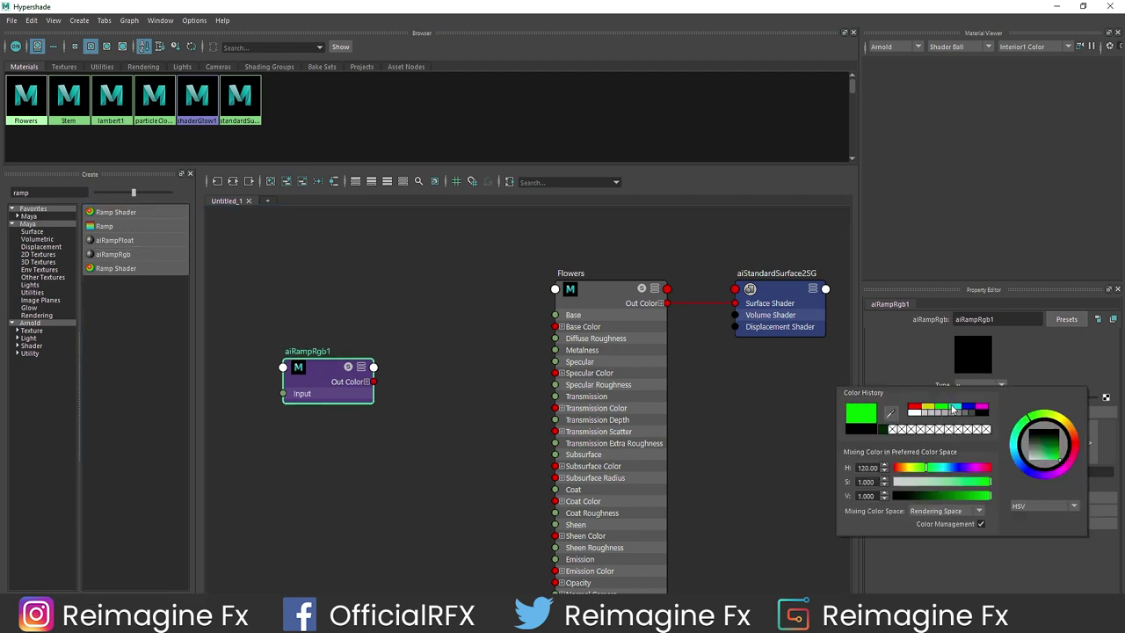
left_click(955, 409)
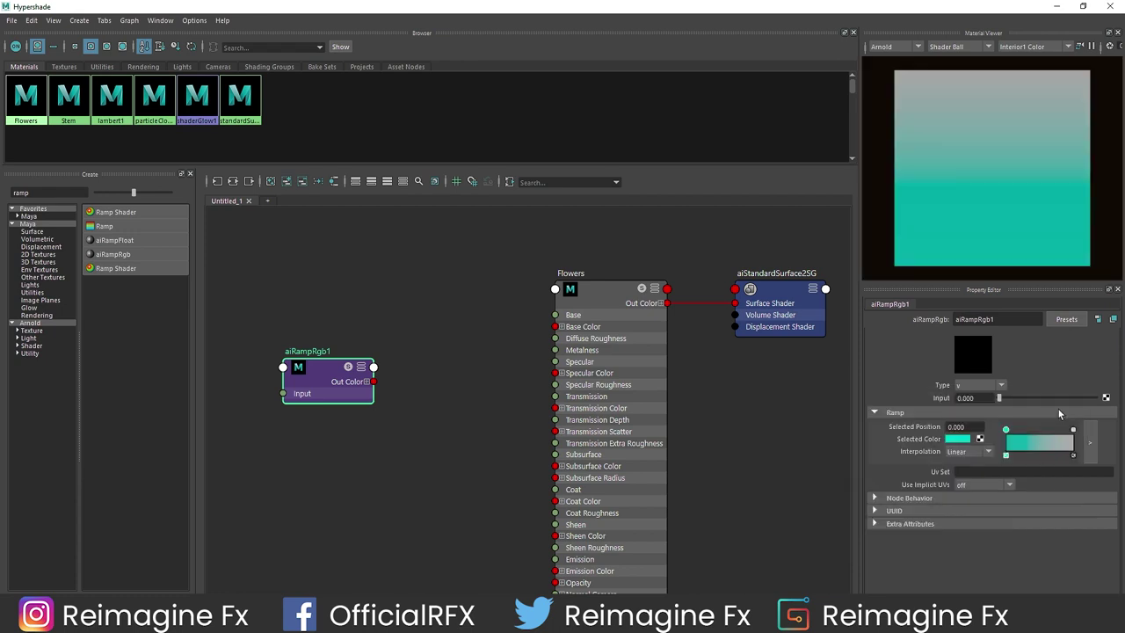
Set the ramp's color at position 1.000 to a medium blue and connect its Out Color to the Flowers Base Color
left_click(1073, 430)
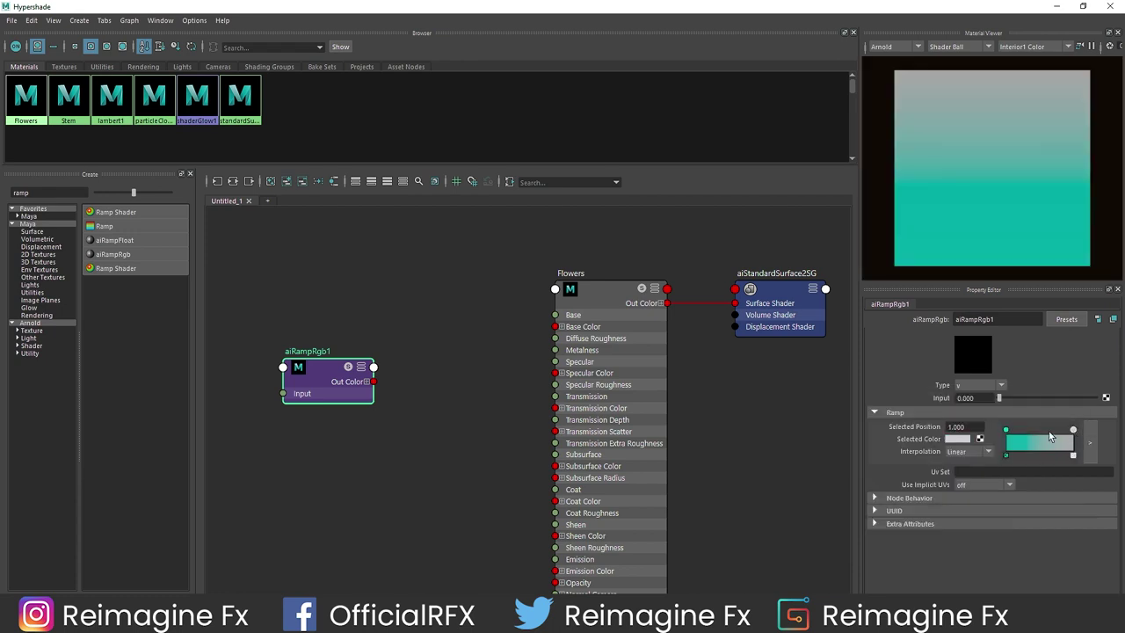
left_click(958, 439)
left_click(968, 411)
left_click_drag(955, 471, 978, 503)
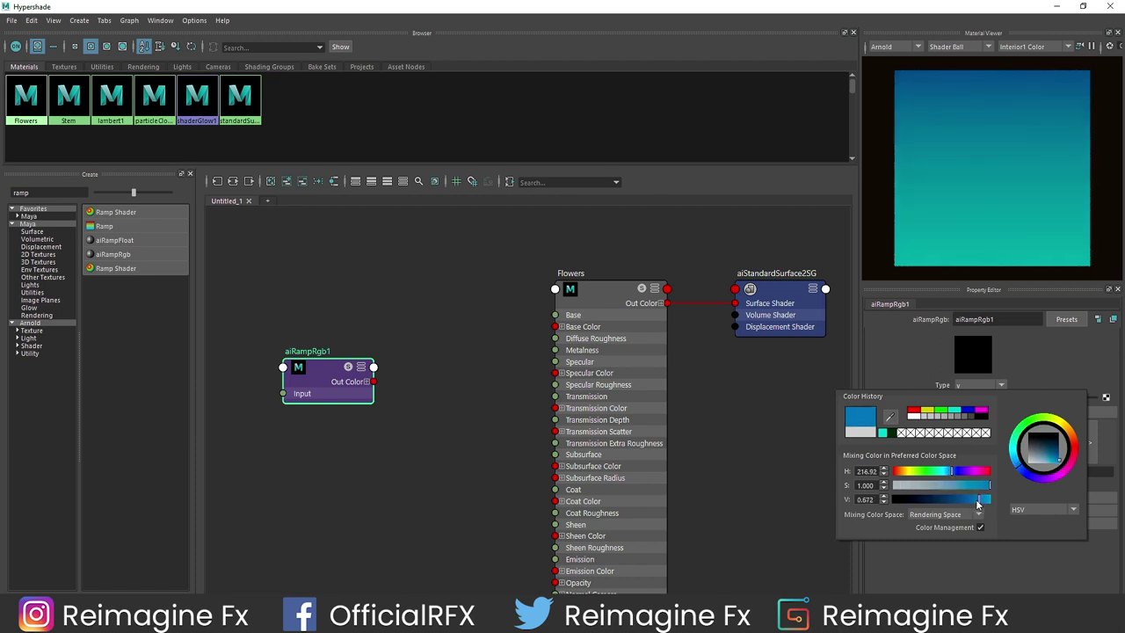
left_click(336, 341)
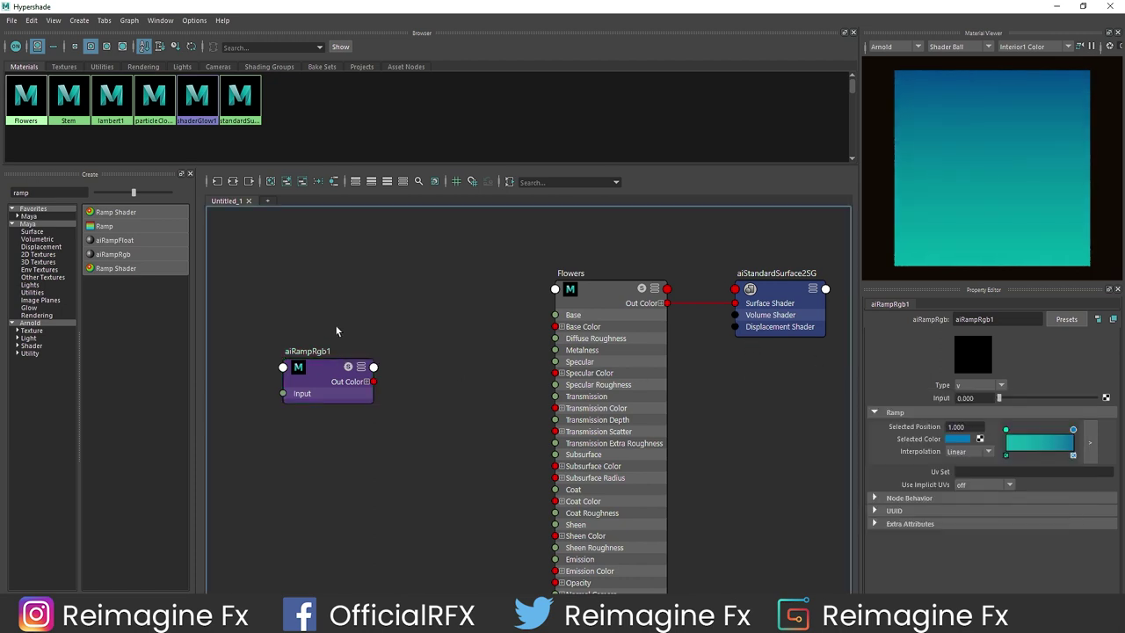
left_click_drag(384, 392, 555, 326)
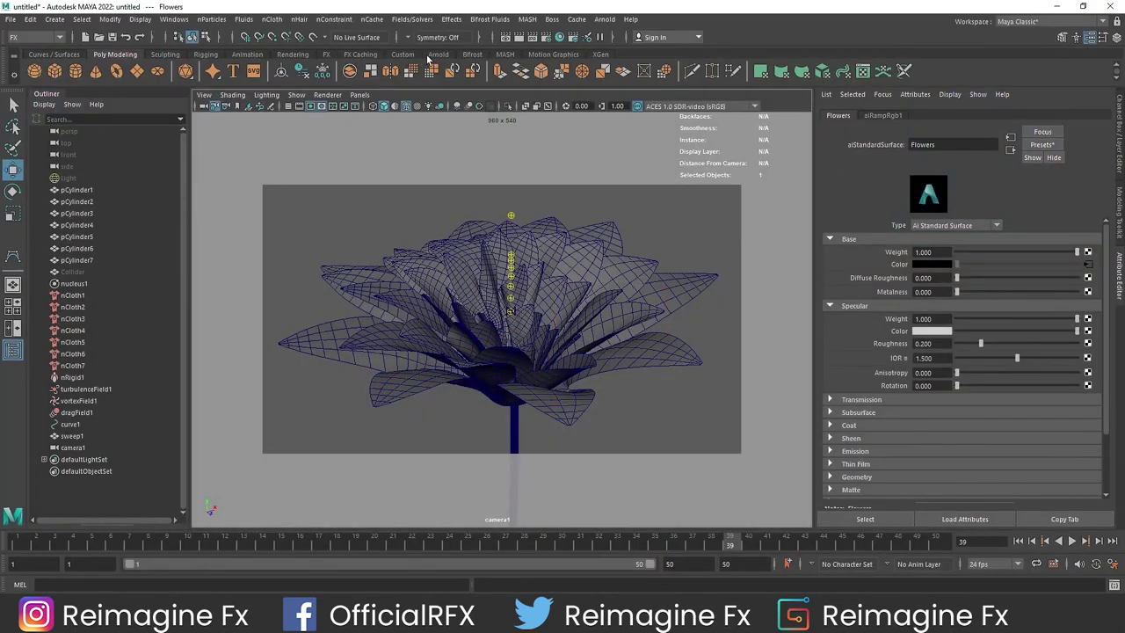
Open the Arnold RenderView and make the hidden skydome Light visible
left_click(434, 54)
left_click(391, 71)
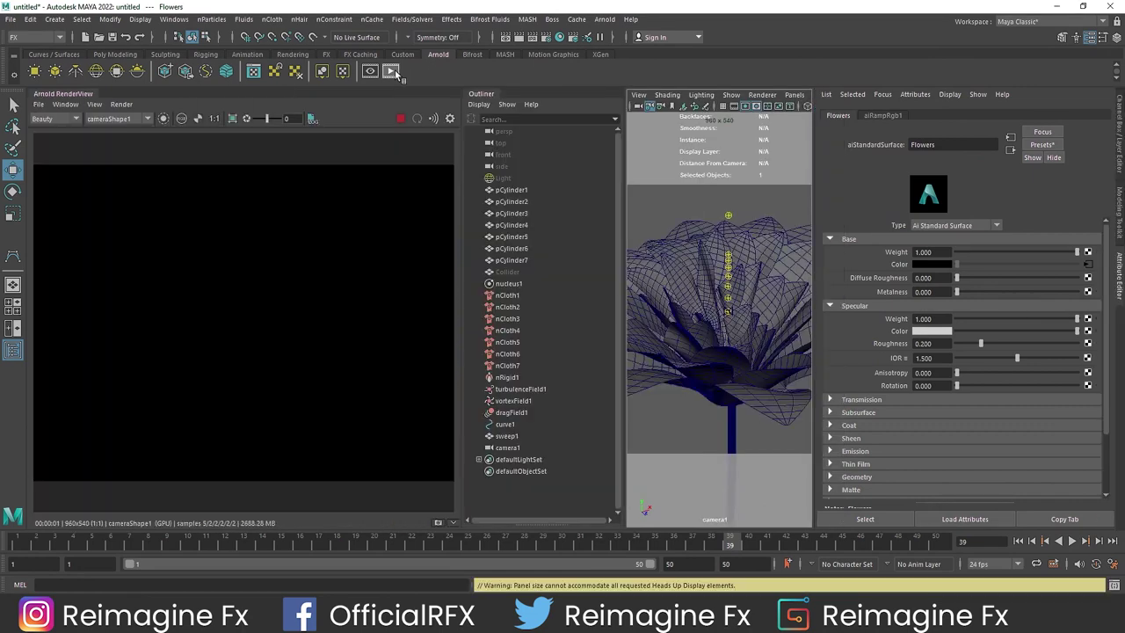
left_click(527, 178)
left_click(834, 115)
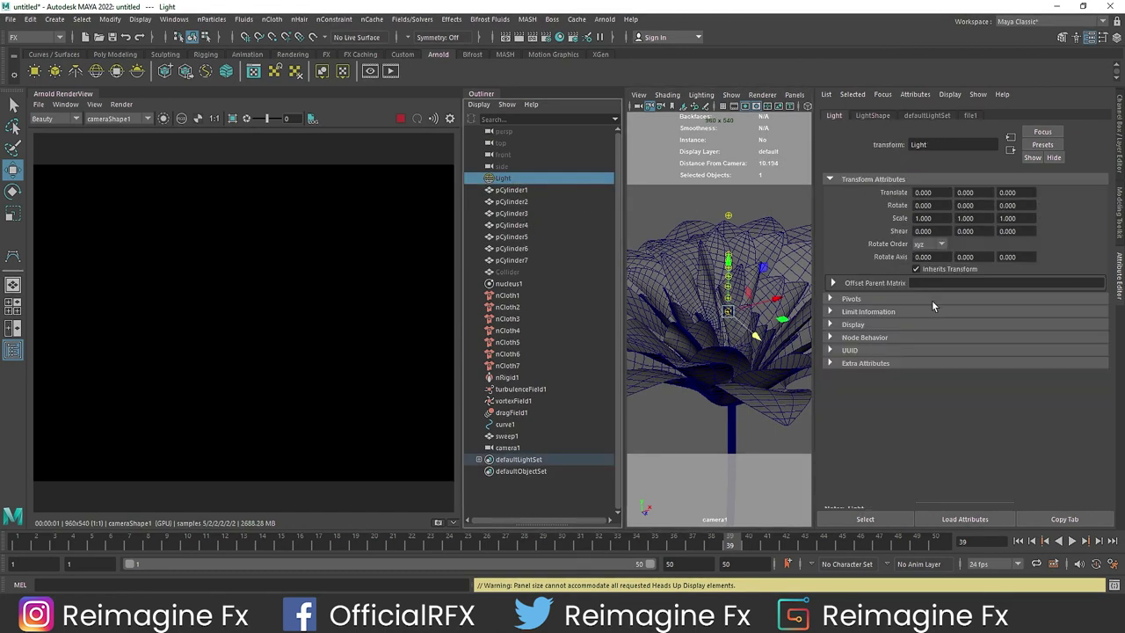
left_click(882, 324)
left_click(930, 411)
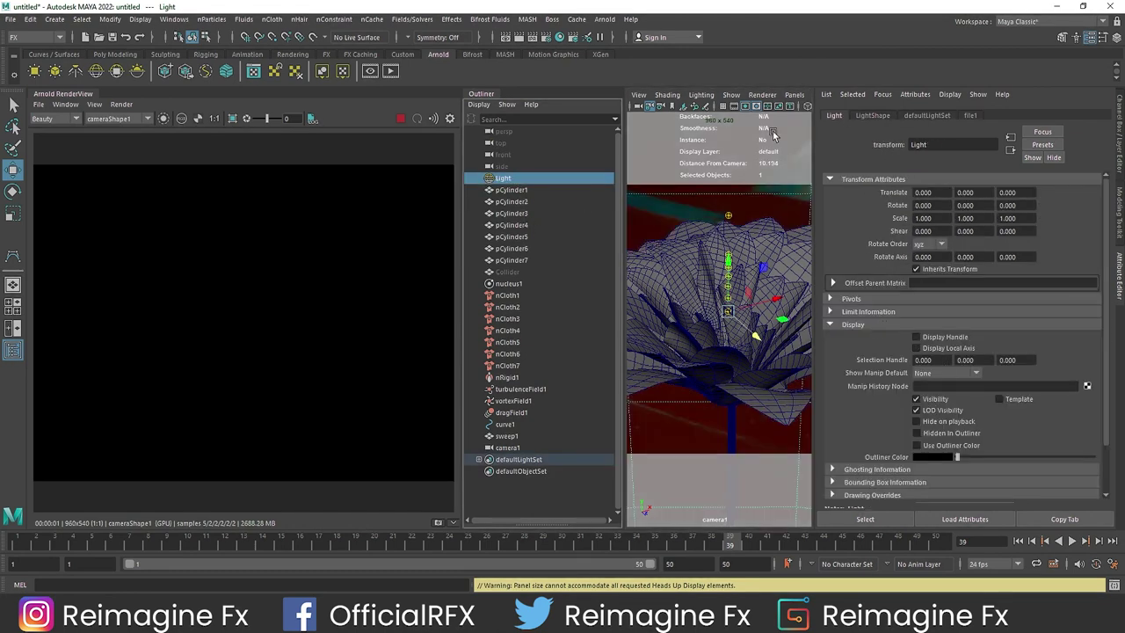
Select the skydome Light and render the lit flower through the camera in the Arnold RenderView
left_click(508, 191)
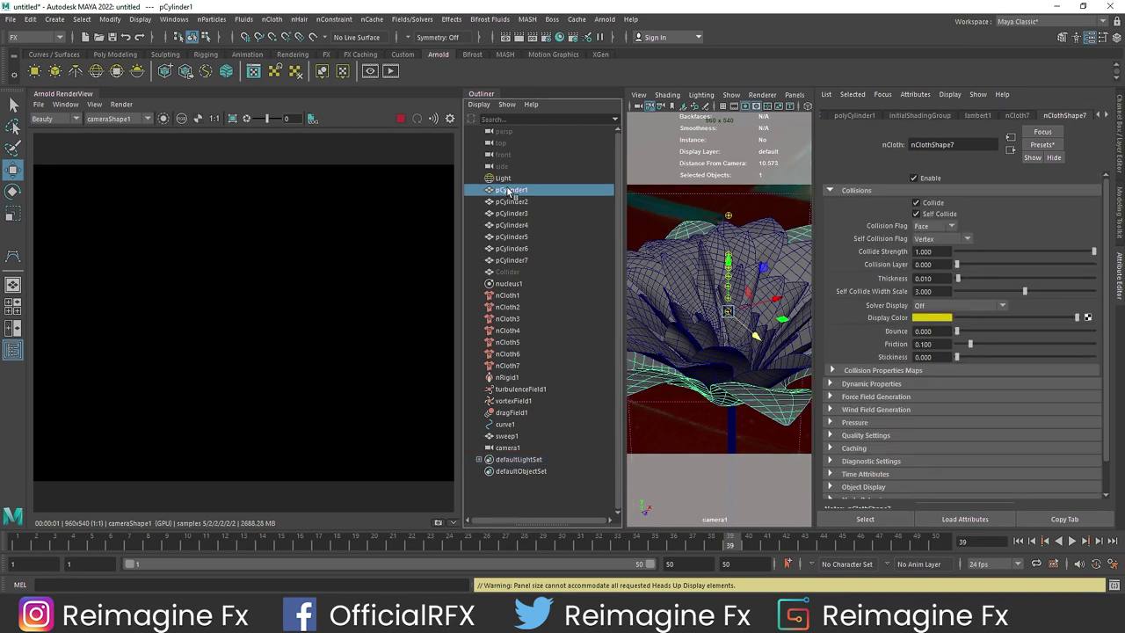
left_click(653, 220)
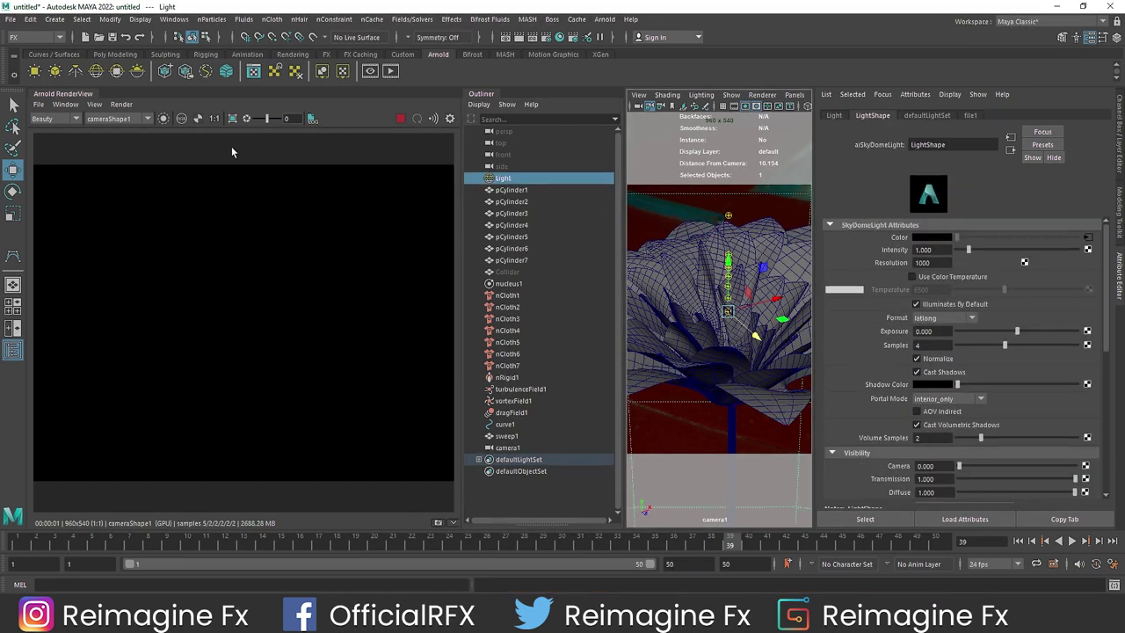
left_click(121, 104)
left_click(149, 187)
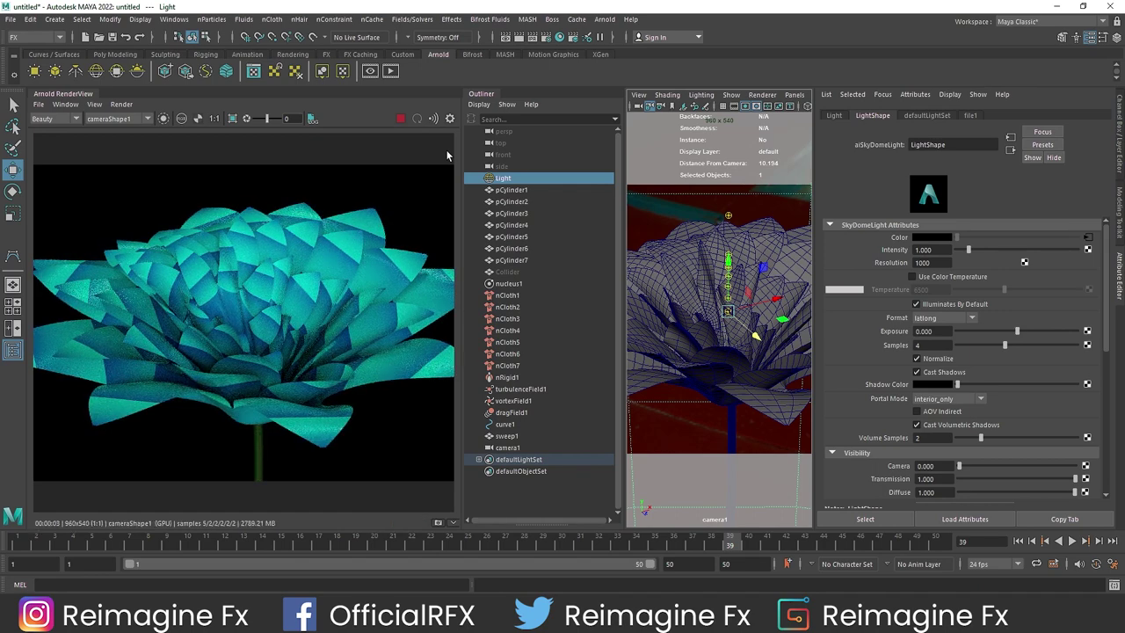
Change the type of the ramp feeding the Flowers base color to u
left_click(710, 250)
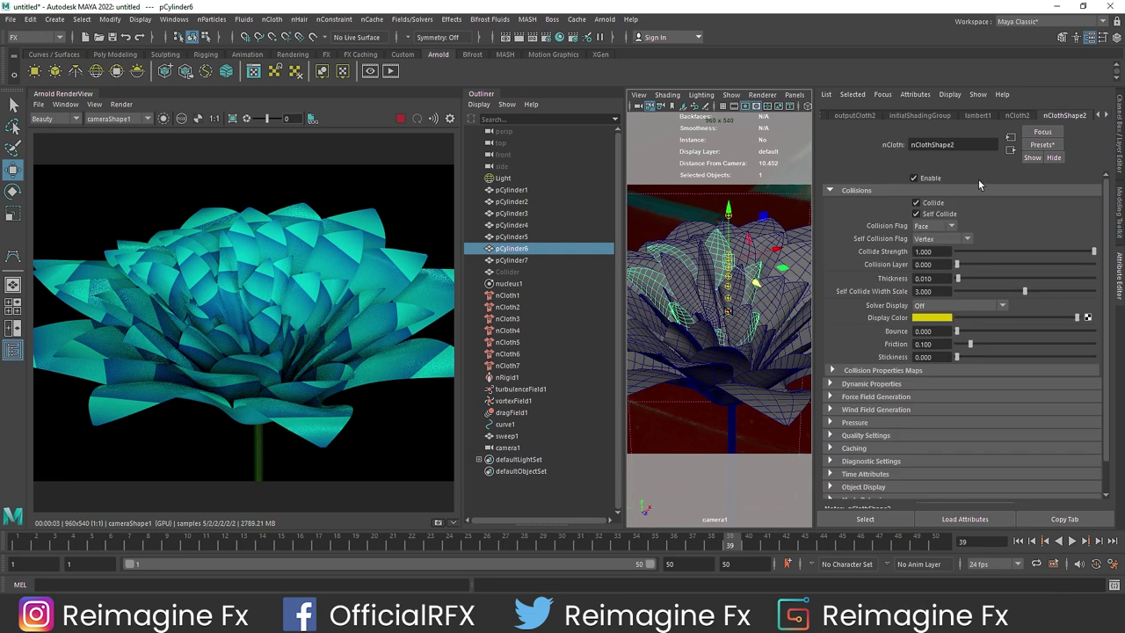
left_click(1045, 117)
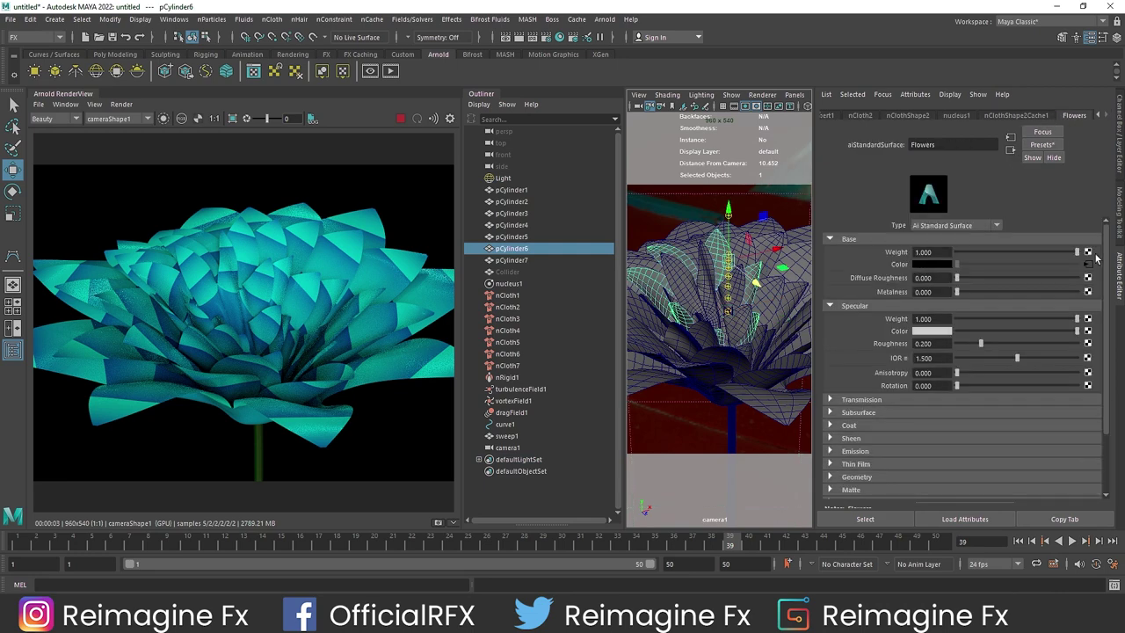
left_click(1088, 264)
left_click(933, 226)
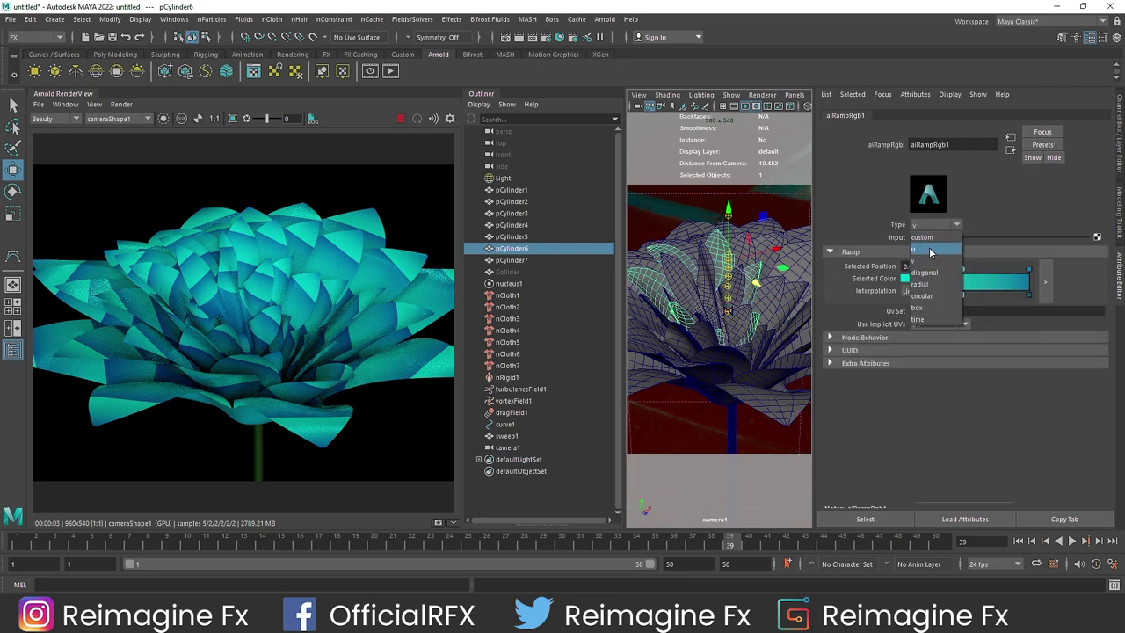
left_click(932, 251)
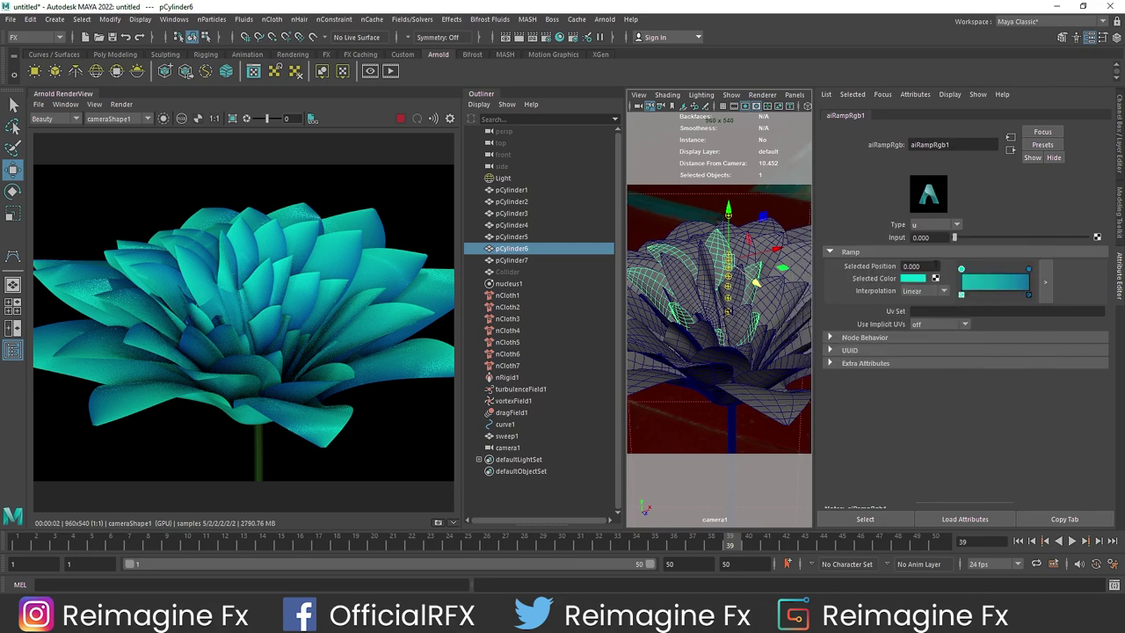
Set the ramp's color at position 0.000 to a pale violet-blue with hue 240 and saturation 0.571, and close the RenderView
left_click(913, 278)
left_click(935, 253)
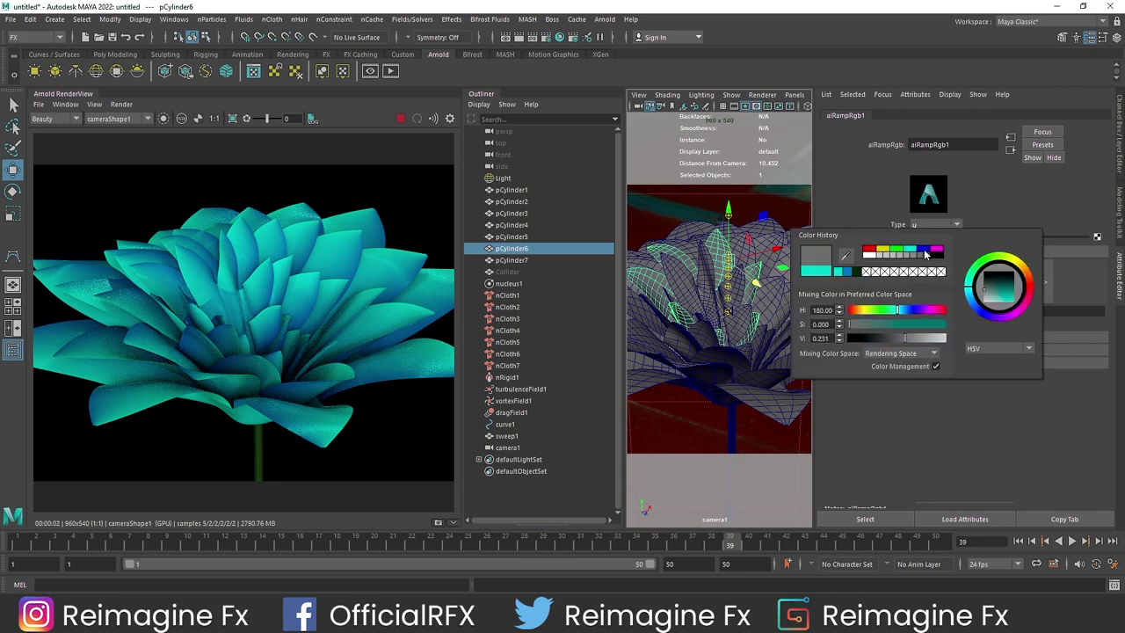
left_click(928, 252)
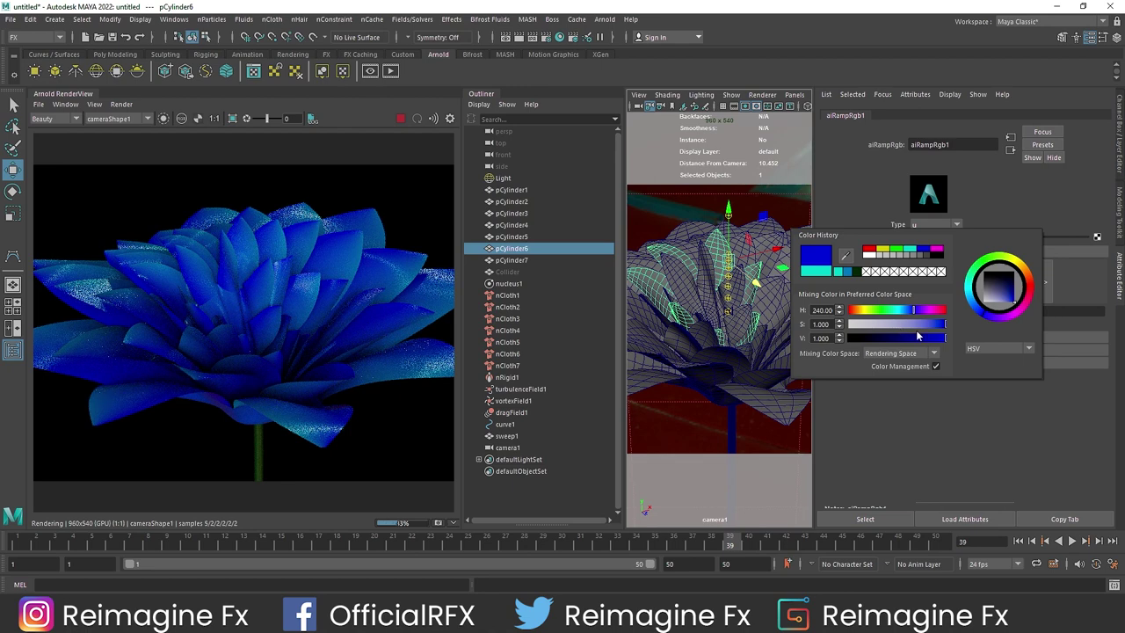
left_click(904, 324)
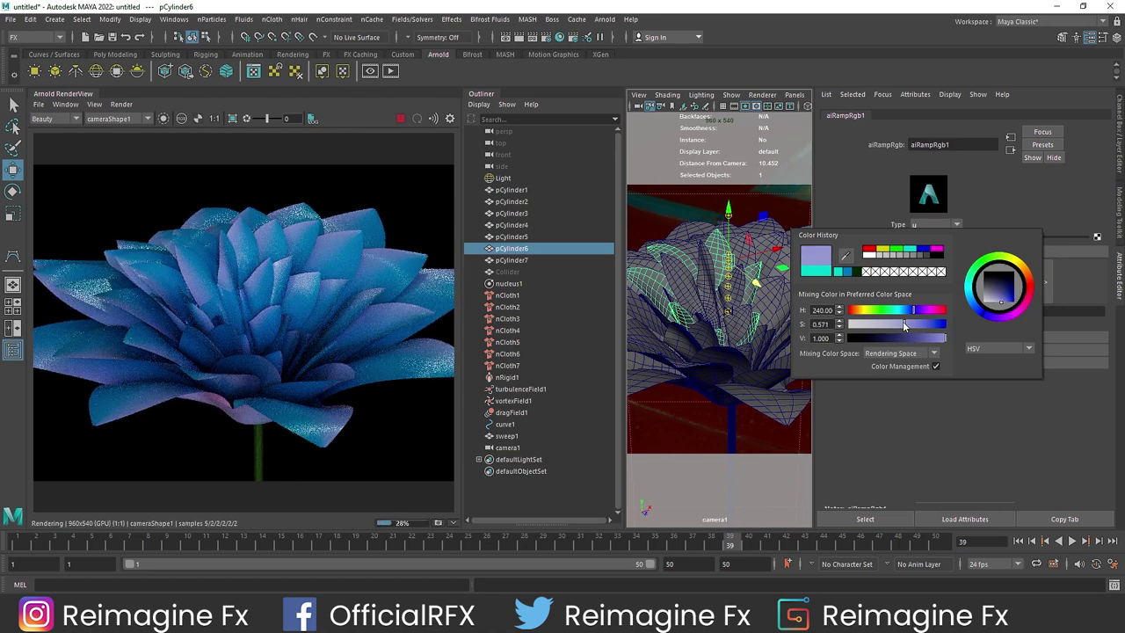
right_click(86, 94)
left_click(112, 134)
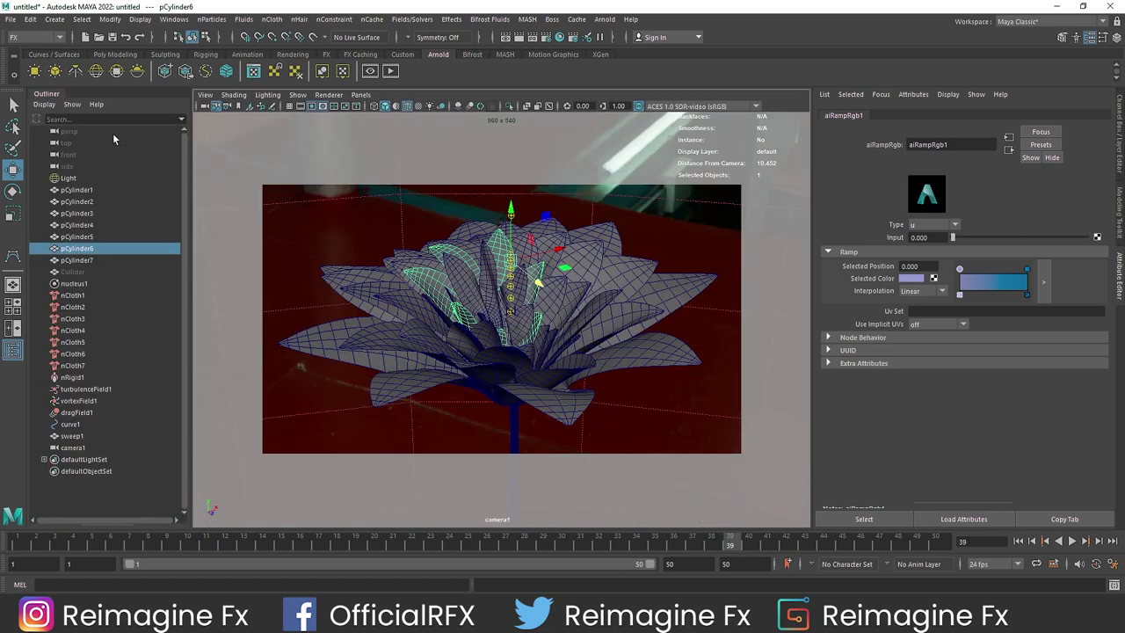
left_click(373, 201)
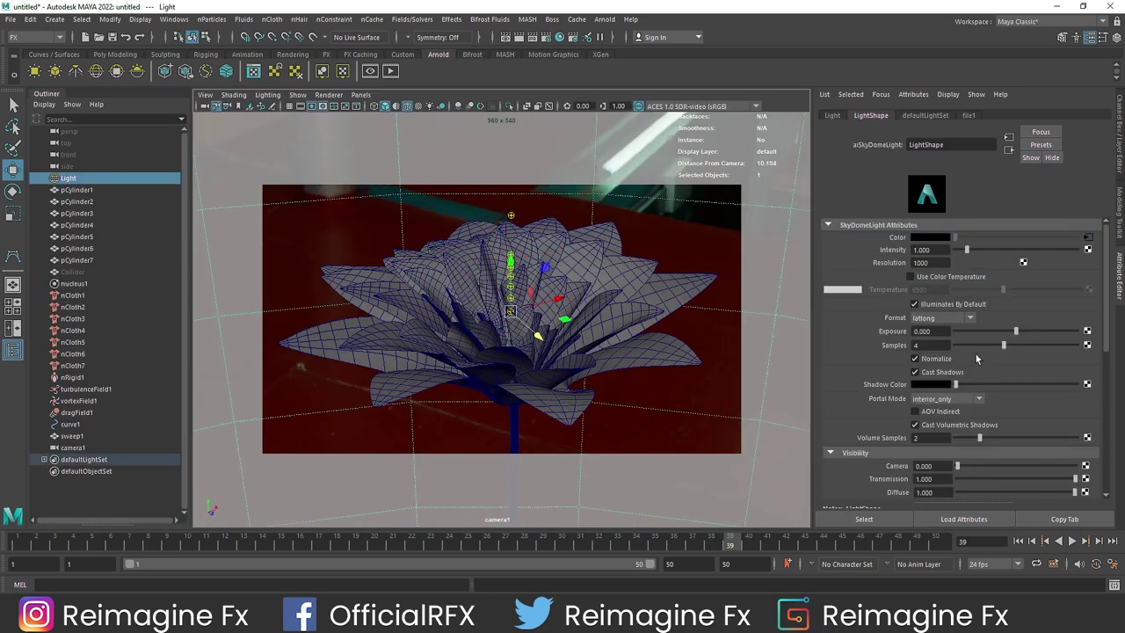
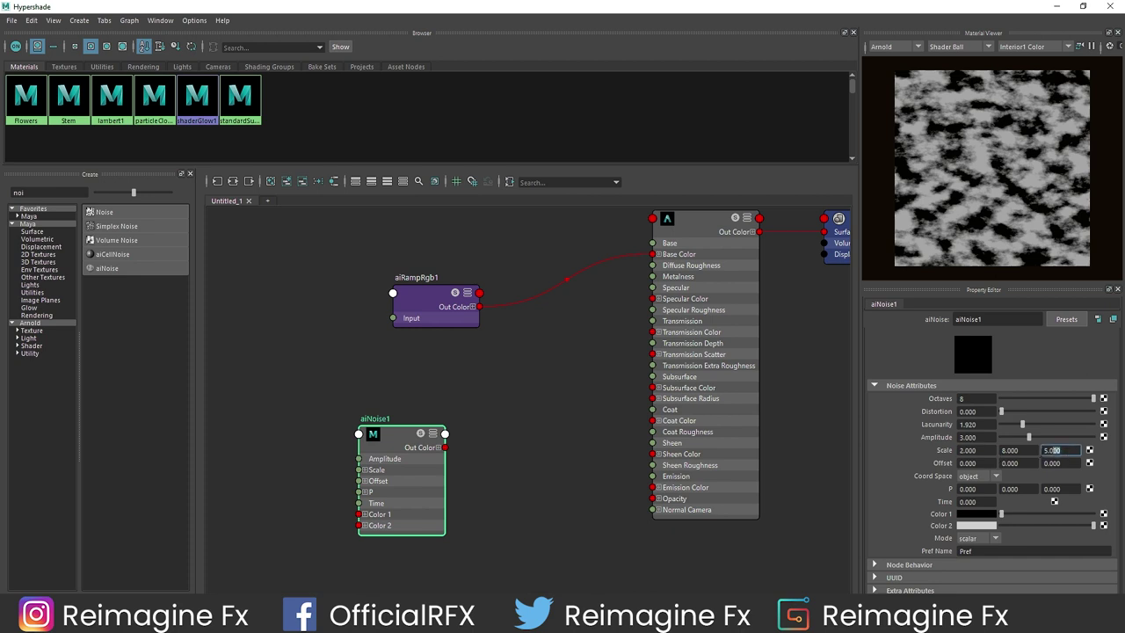
Set the scale of the aiNoise texture to 2, 15 and 2
key("Tab")
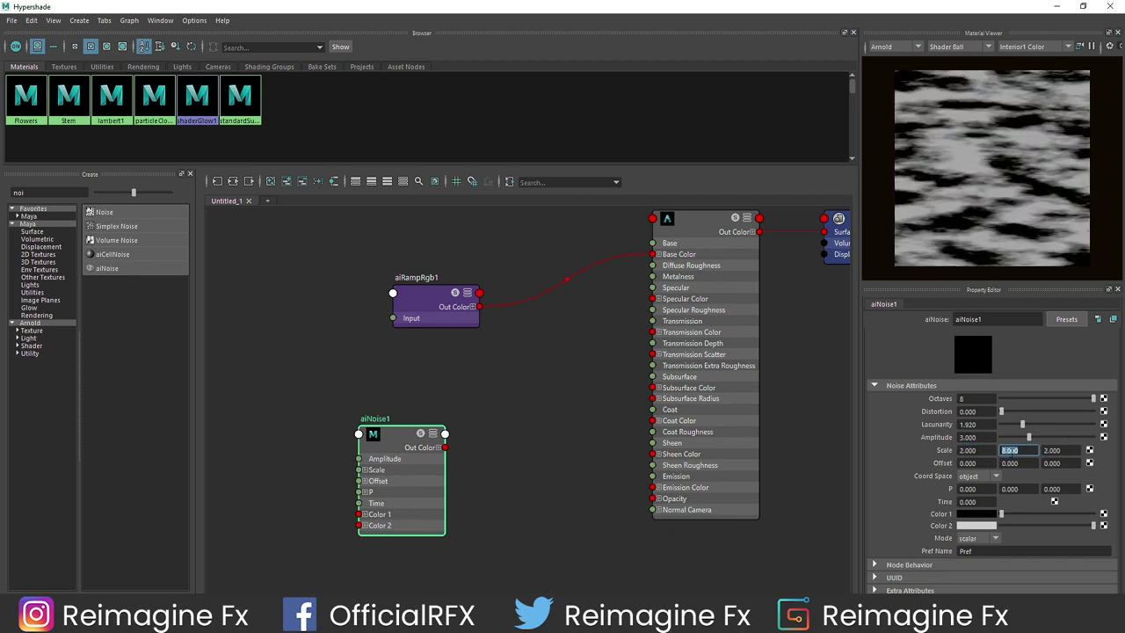
type("15")
key("Return")
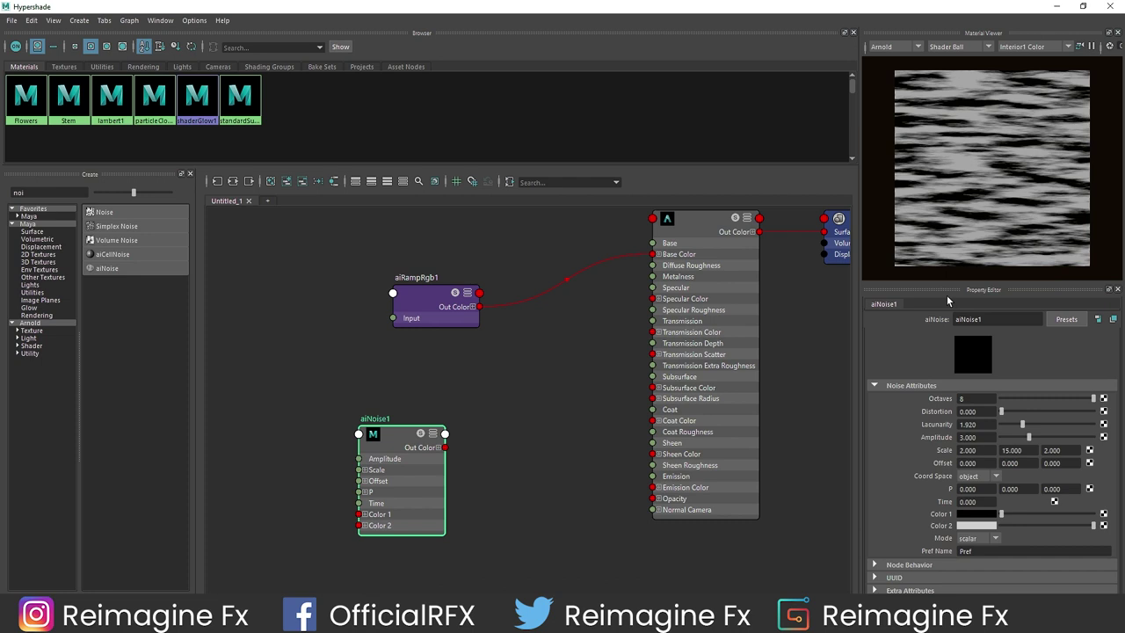
Add an aiBump2d node beside the aiNoise node and connect the noise's Out Color R to its Bump Map
middle_click_drag(545, 381, 604, 381, "alt")
left_click_drag(475, 439, 461, 441)
left_click_drag(47, 192, 3, 198)
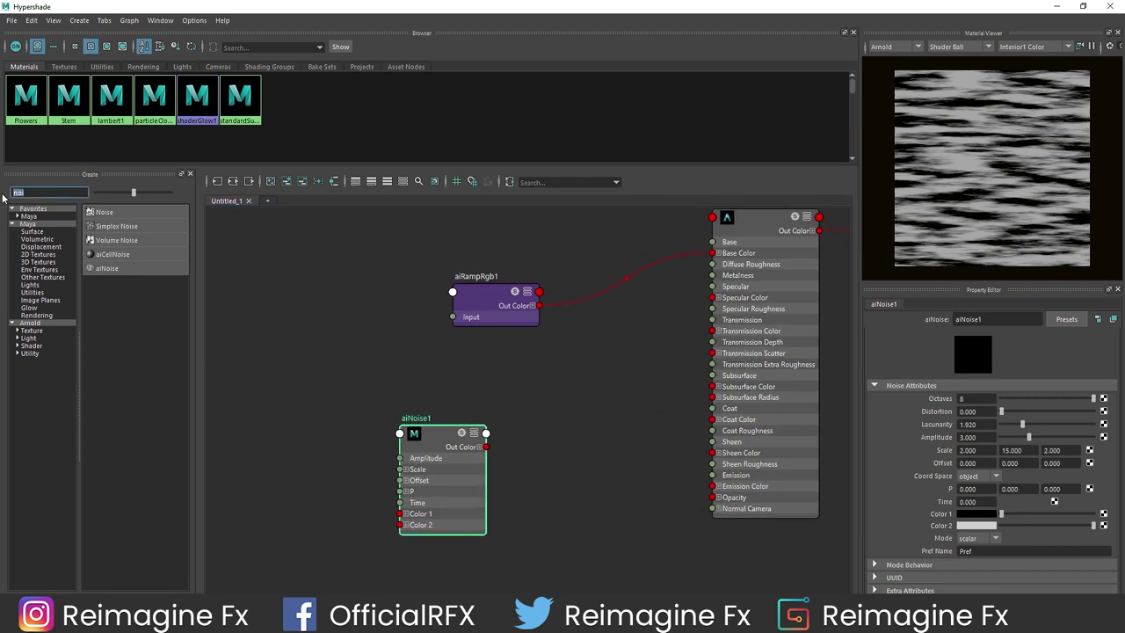
type("bump")
left_click_drag(110, 240, 580, 487)
left_click_drag(439, 425, 520, 494)
left_click(449, 445)
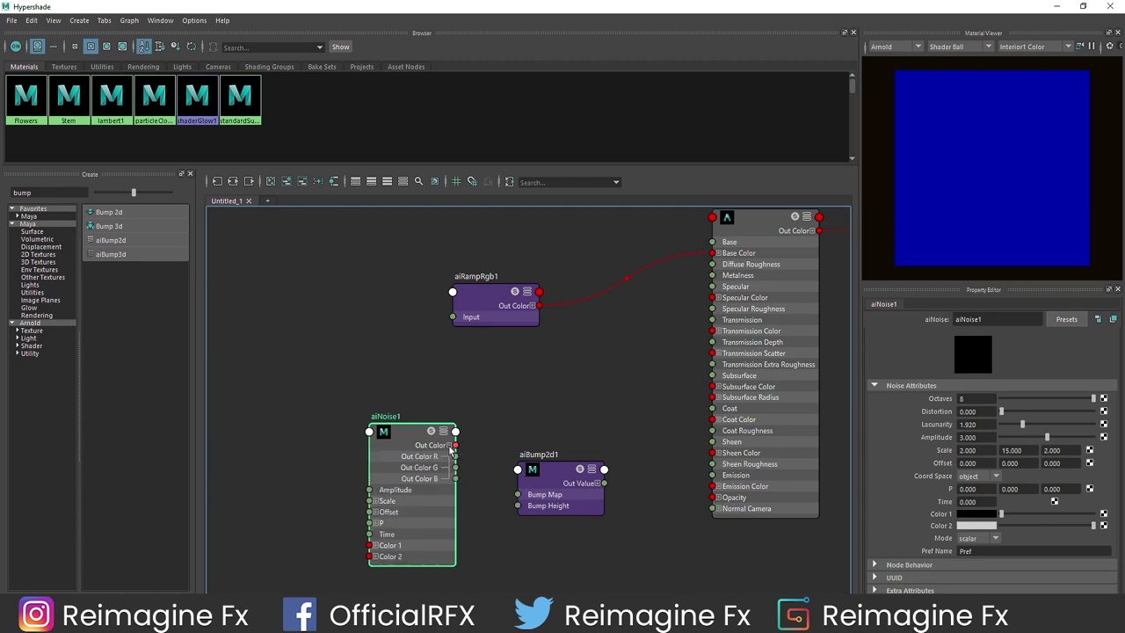
left_click_drag(455, 456, 527, 494)
Try a bump height of 0.037 on the aiBump2d node and refresh the material preview
left_click(564, 480)
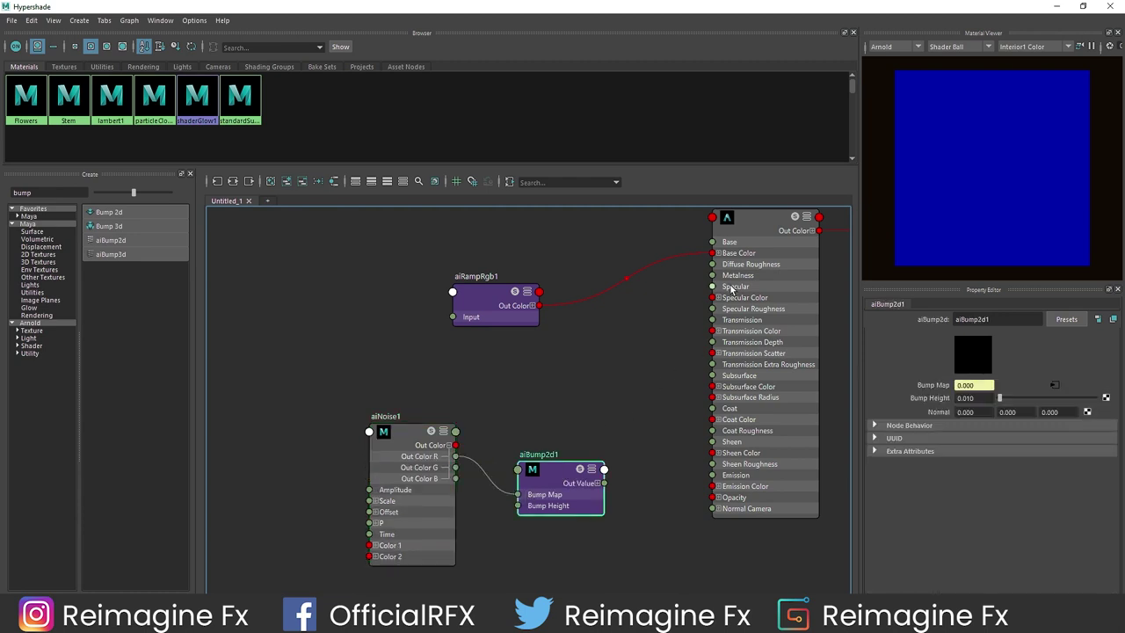
mouse_move(1000, 397)
left_mouse_down()
mouse_move(1039, 398)
mouse_move(1013, 398)
left_mouse_up()
left_click(984, 400)
type("0.1")
key("Return")
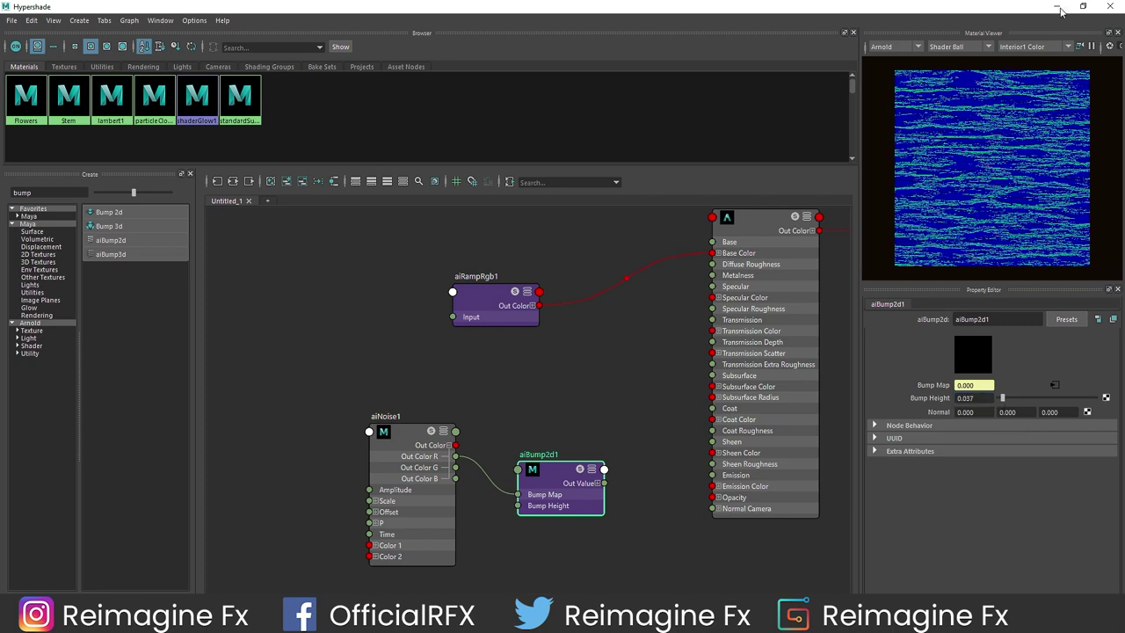
left_click(1079, 48)
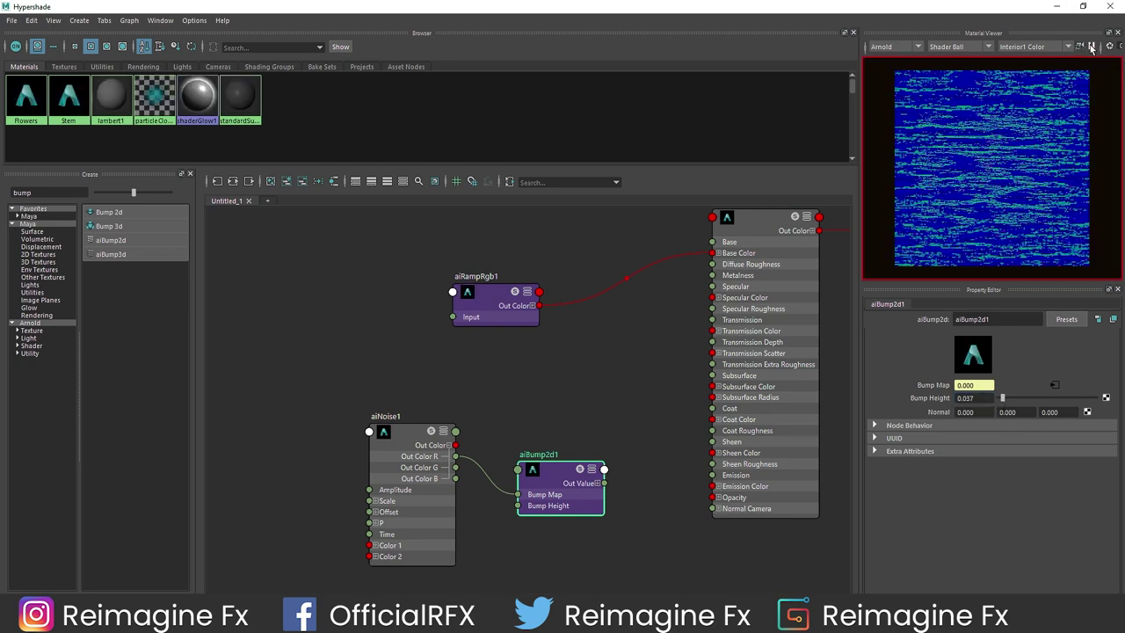
Set the aiBump2d bump height to 0.01 and connect its Out Value to the flower material's Normal Camera
left_click(989, 397)
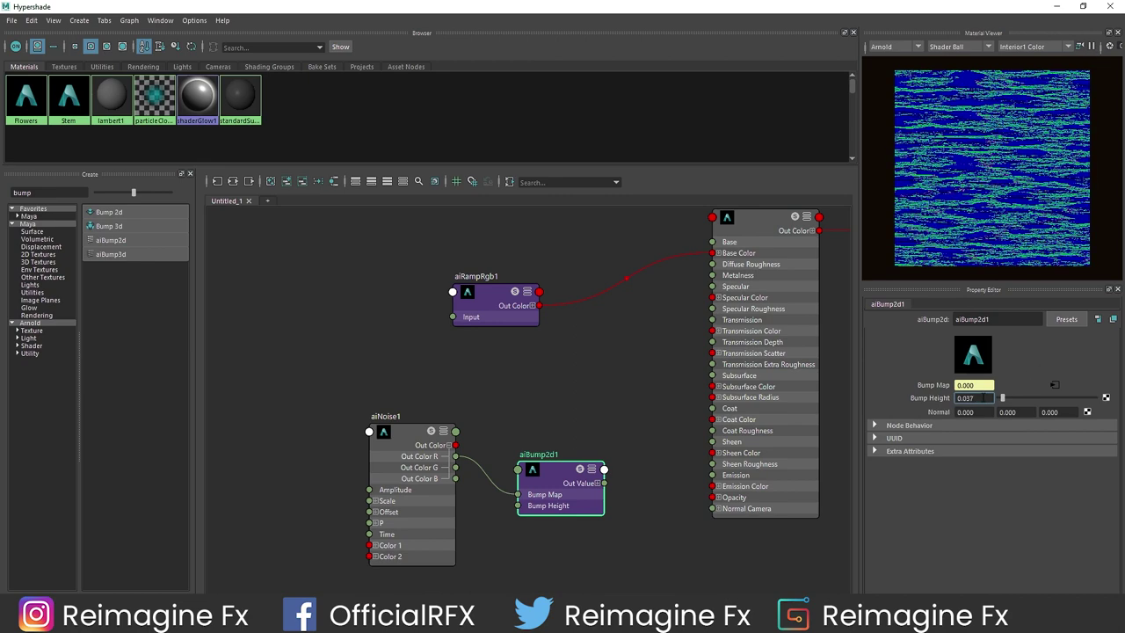
type("0.01")
key("Return")
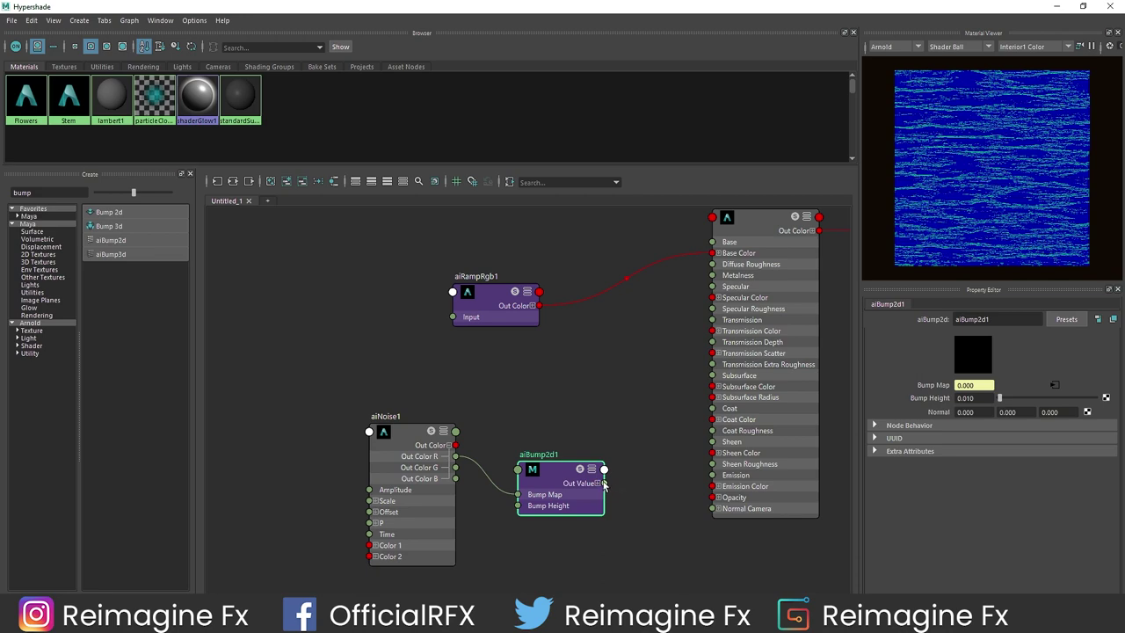
left_click_drag(603, 482, 714, 508)
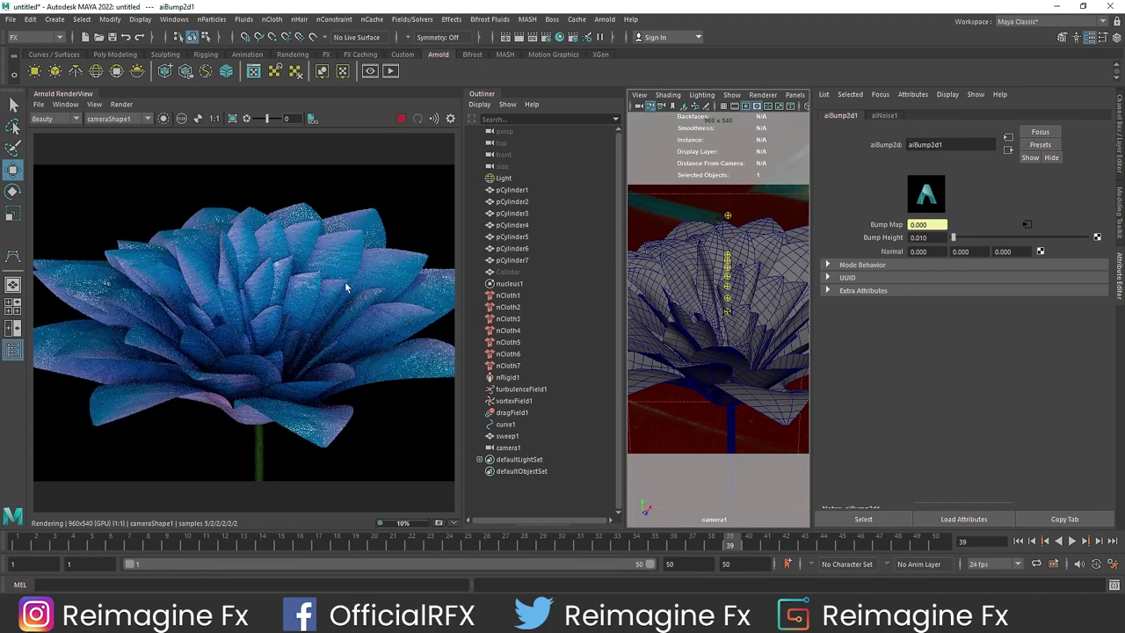
Inspect the petals' bump detail in the render, and set the aiNoise scale to 15, 2 and 2
scroll(303, 250, "up", 2)
scroll(307, 263, "up", 2)
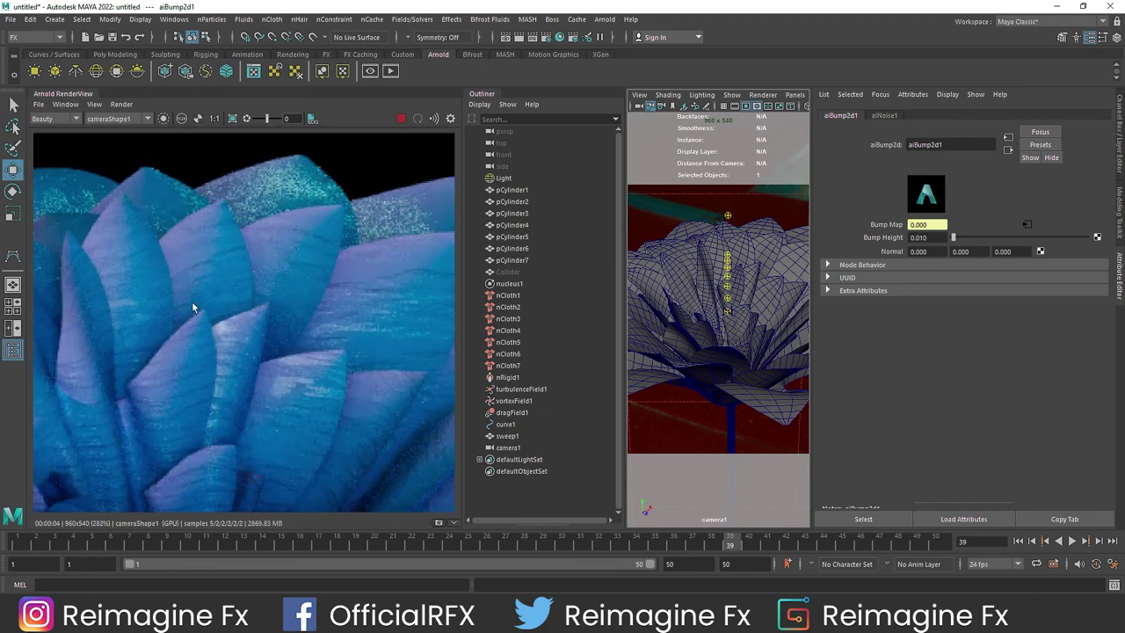
scroll(246, 413, "down", 5)
scroll(257, 418, "up", 2)
scroll(273, 403, "up", 2)
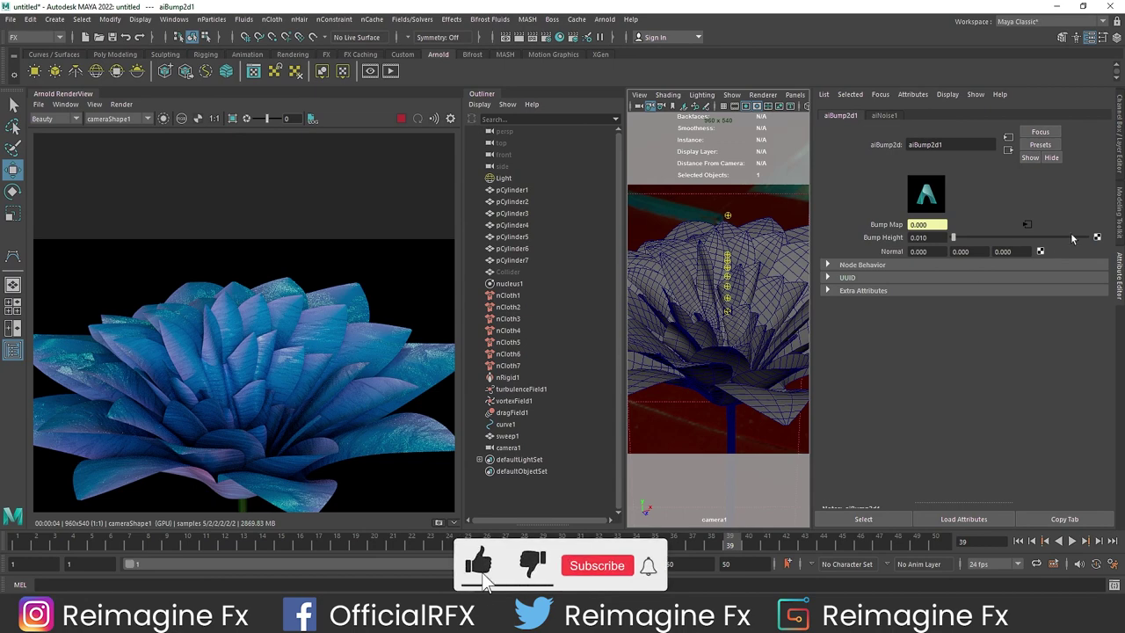
left_click(1027, 224)
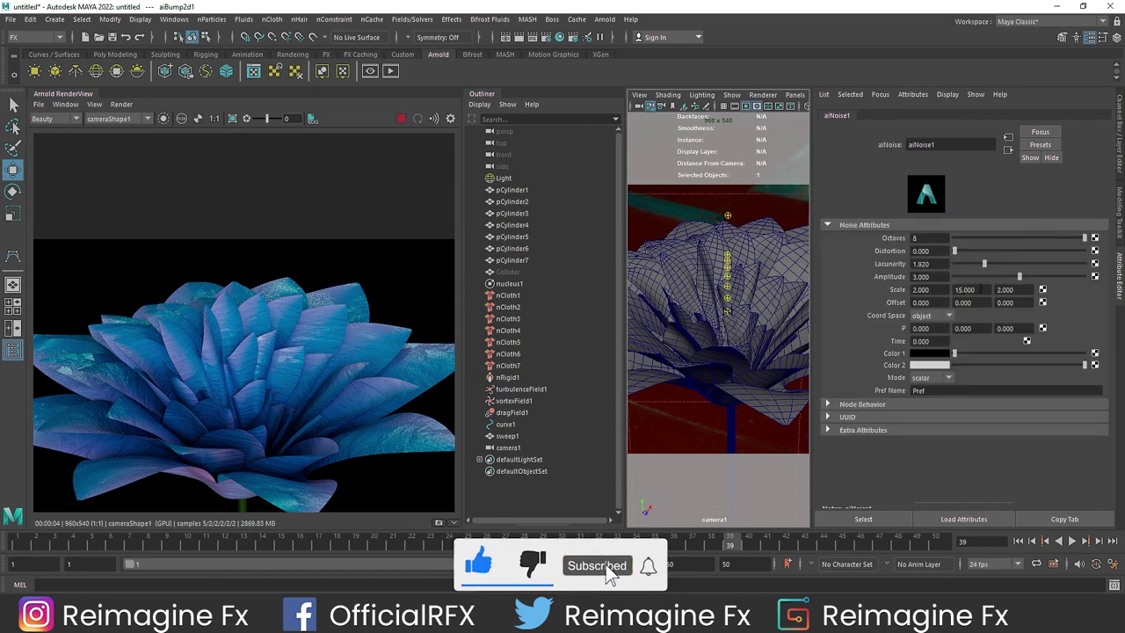
left_click_drag(937, 289, 898, 294)
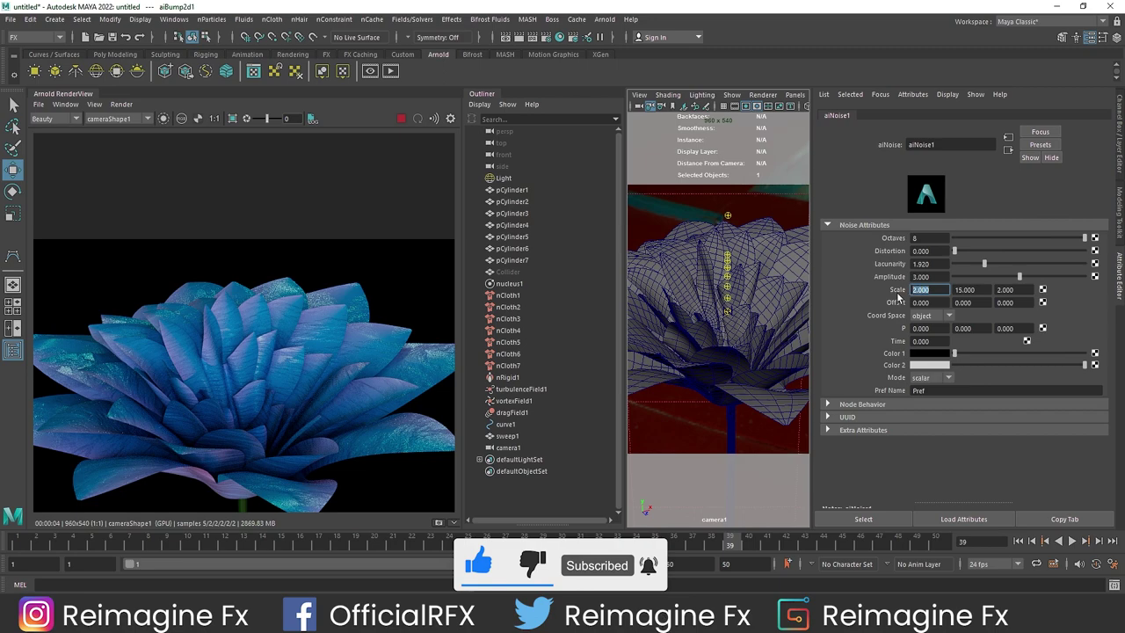
type("15")
key("Tab")
type("2")
key("Return")
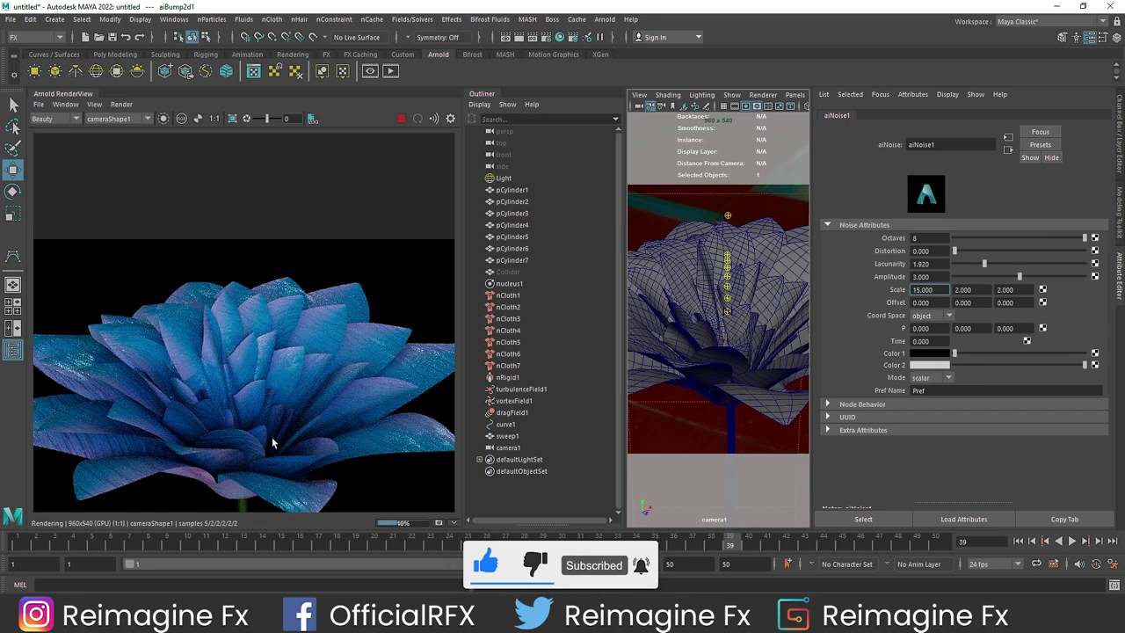
Set the noise distortion to about 1.591 and its second and third scale values to 4
left_click_drag(956, 253, 974, 253)
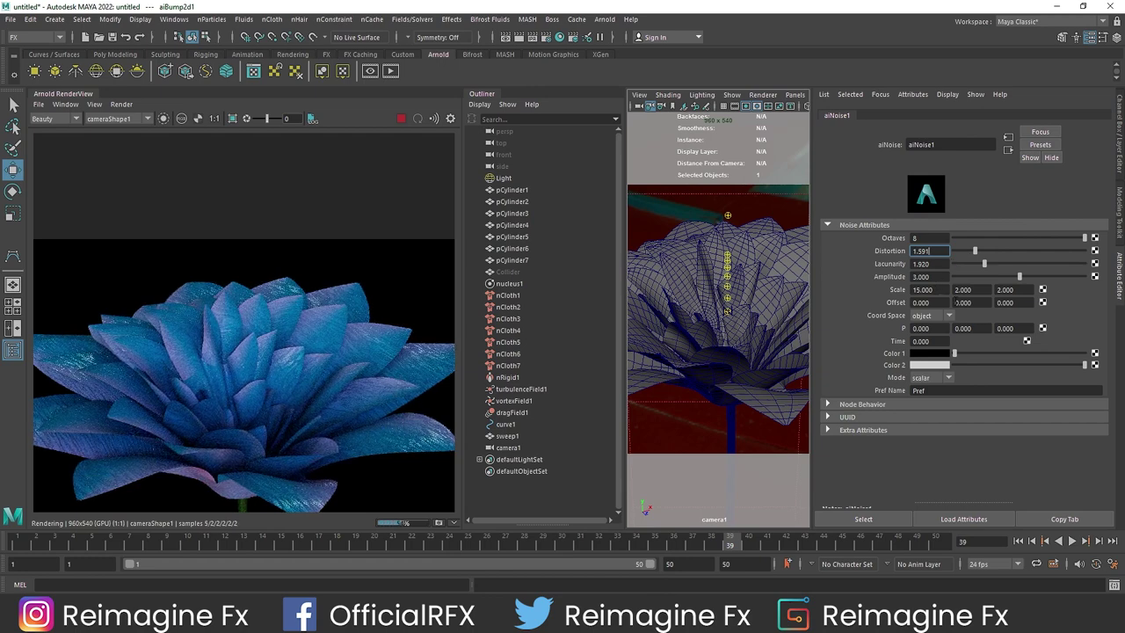
left_click(963, 289)
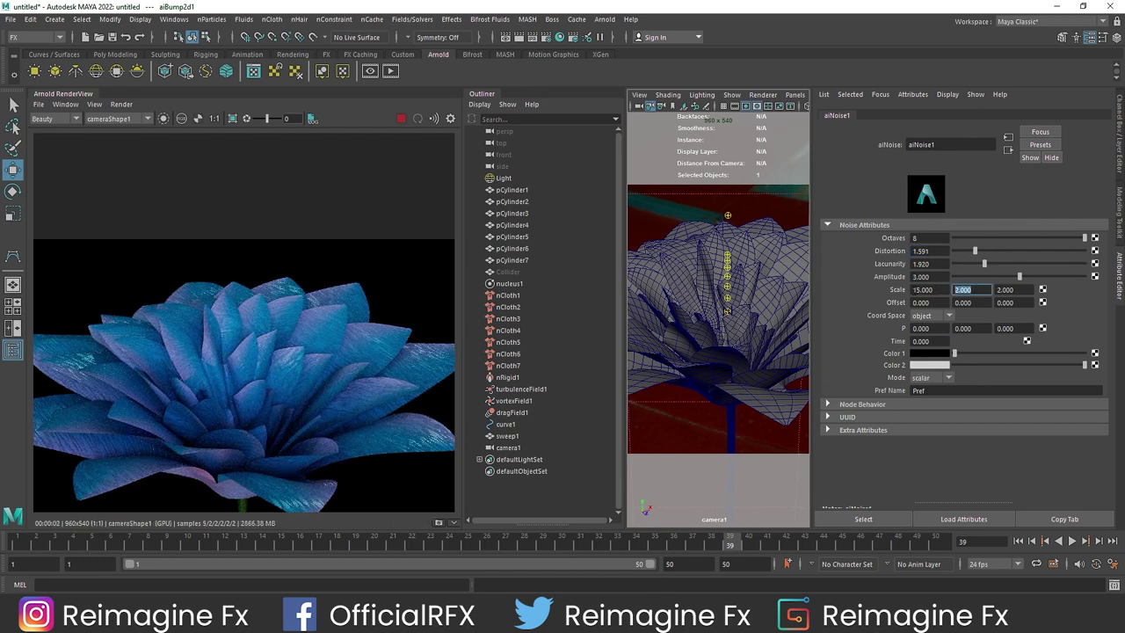
type("4")
key("Return")
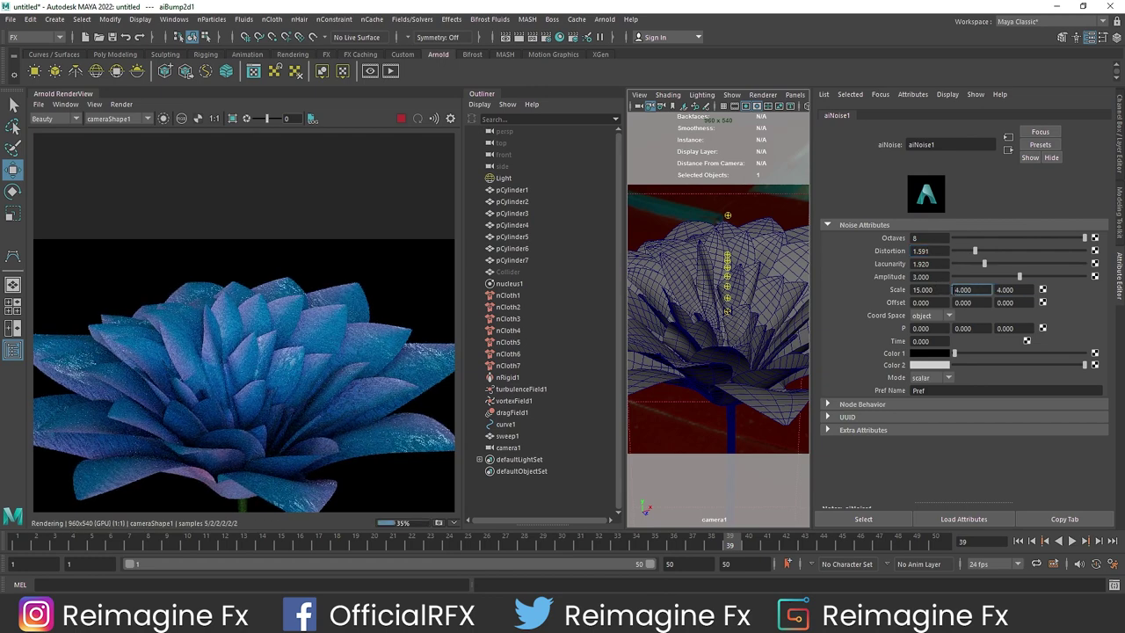
Set the noise amplitude to 1 and its distortion to about 0.545, and close the Arnold RenderView
left_click_drag(939, 277, 902, 277)
type("1")
left_click(930, 265)
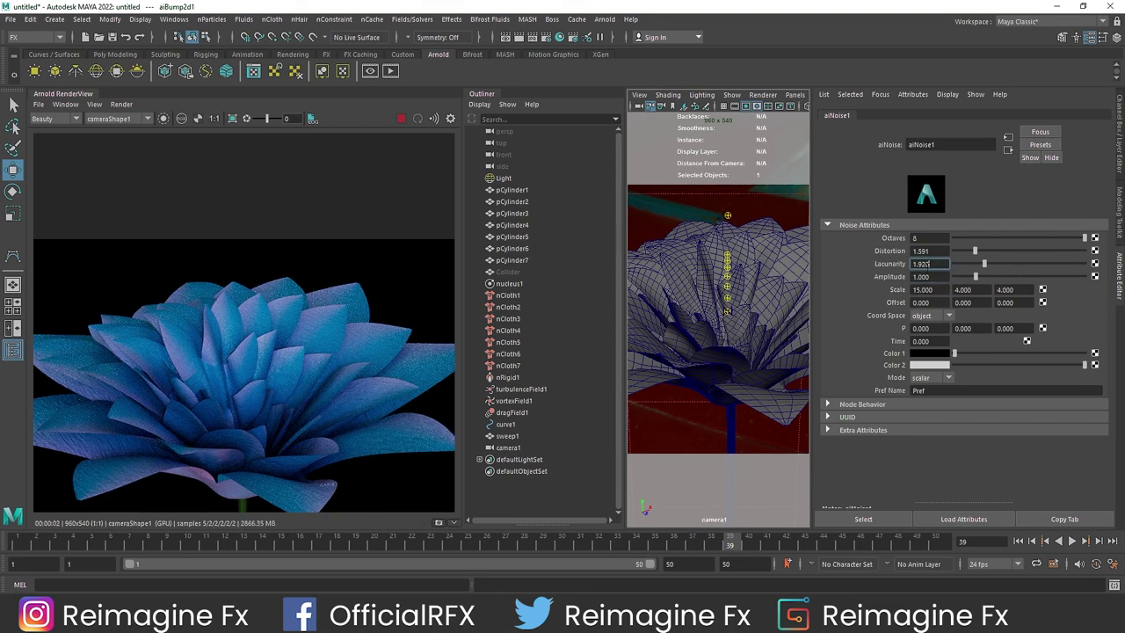
left_click(959, 251)
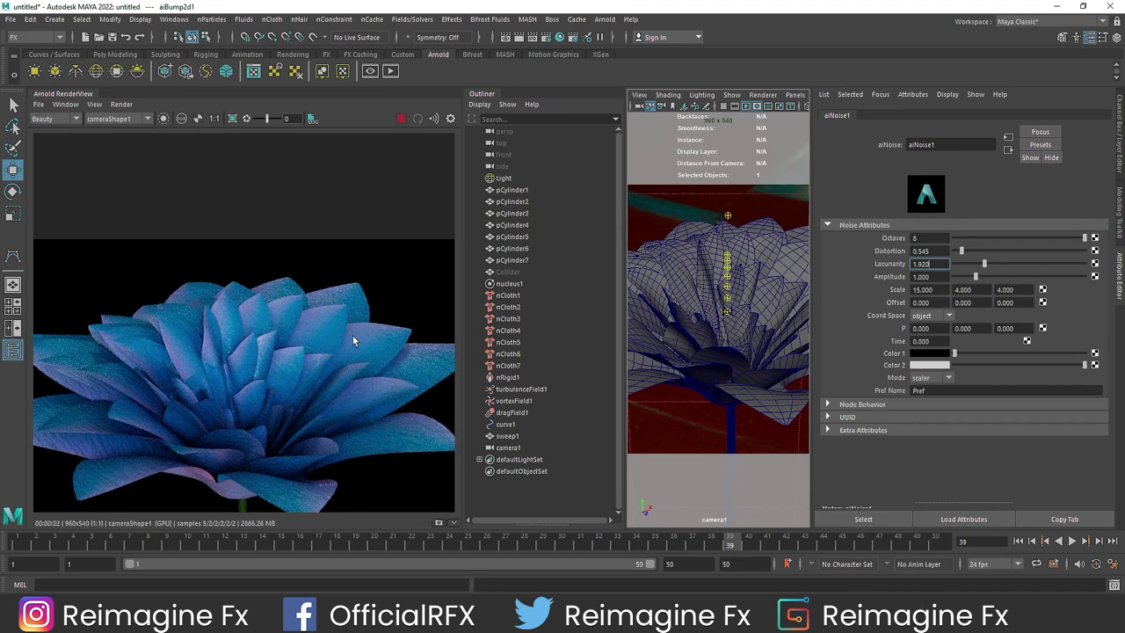
right_click(91, 93)
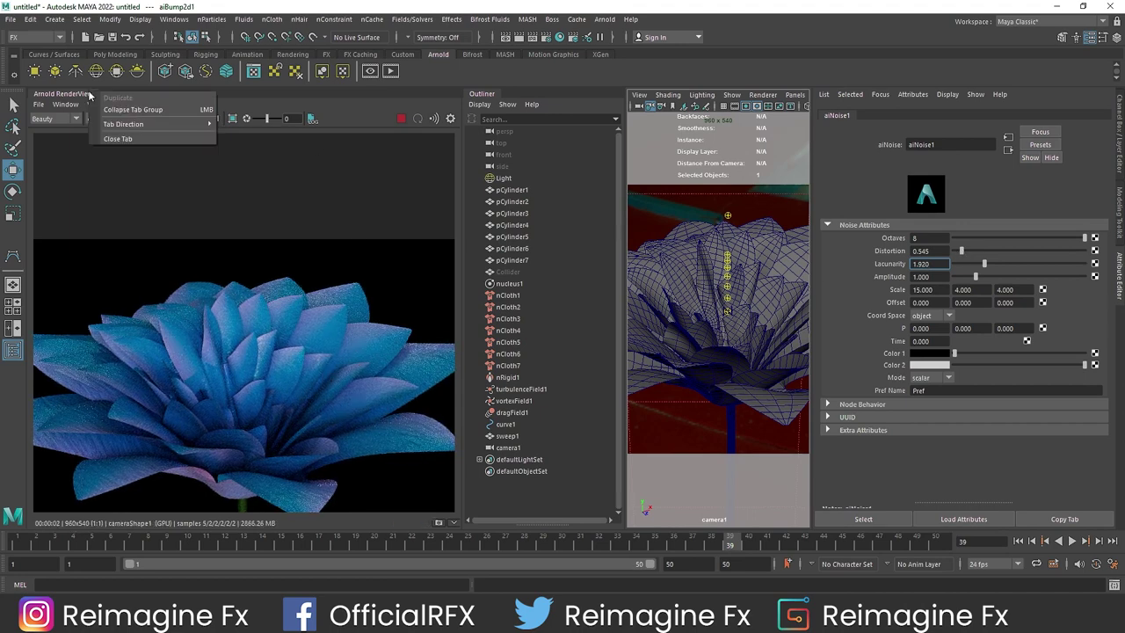
left_click(113, 138)
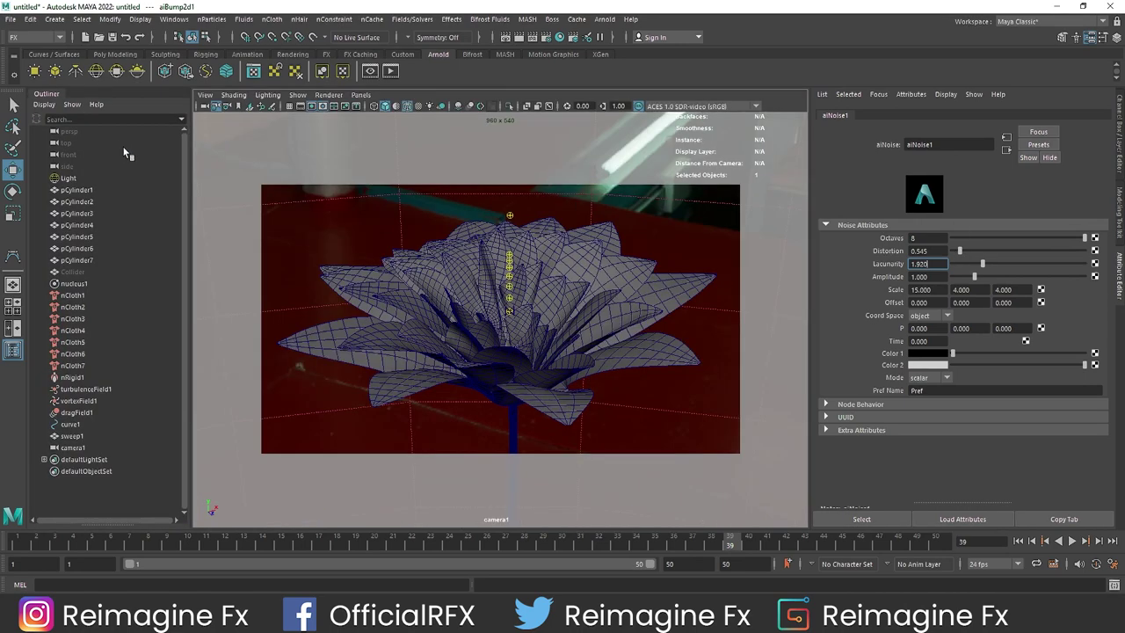
Create a locator and move it down and slightly towards the camera, near the flower's center
left_click(55, 19)
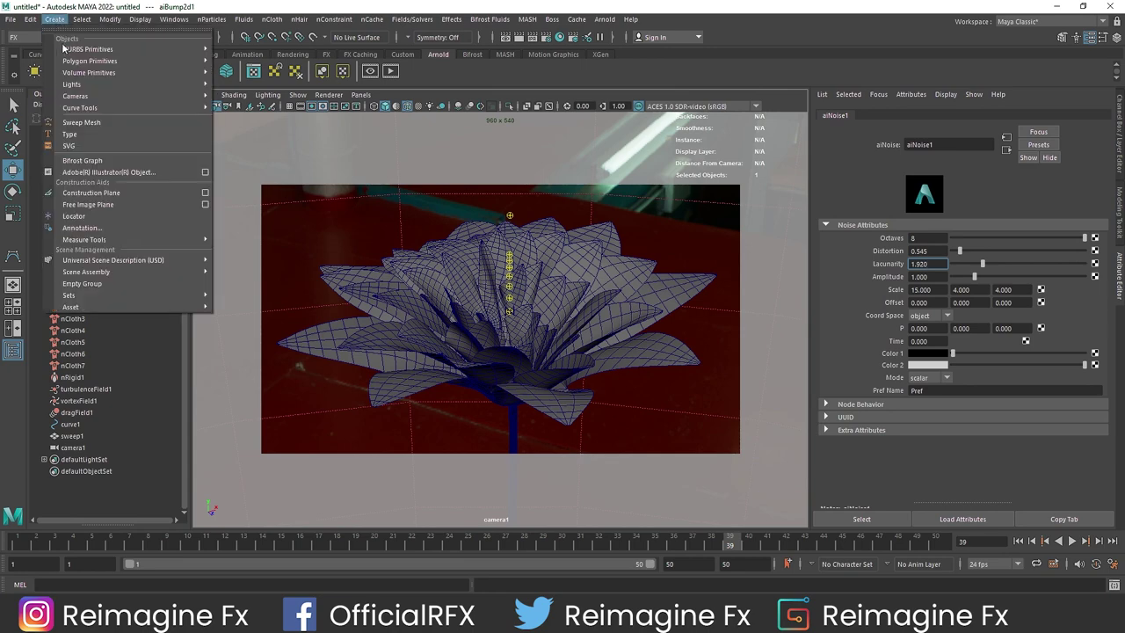
left_click(92, 219)
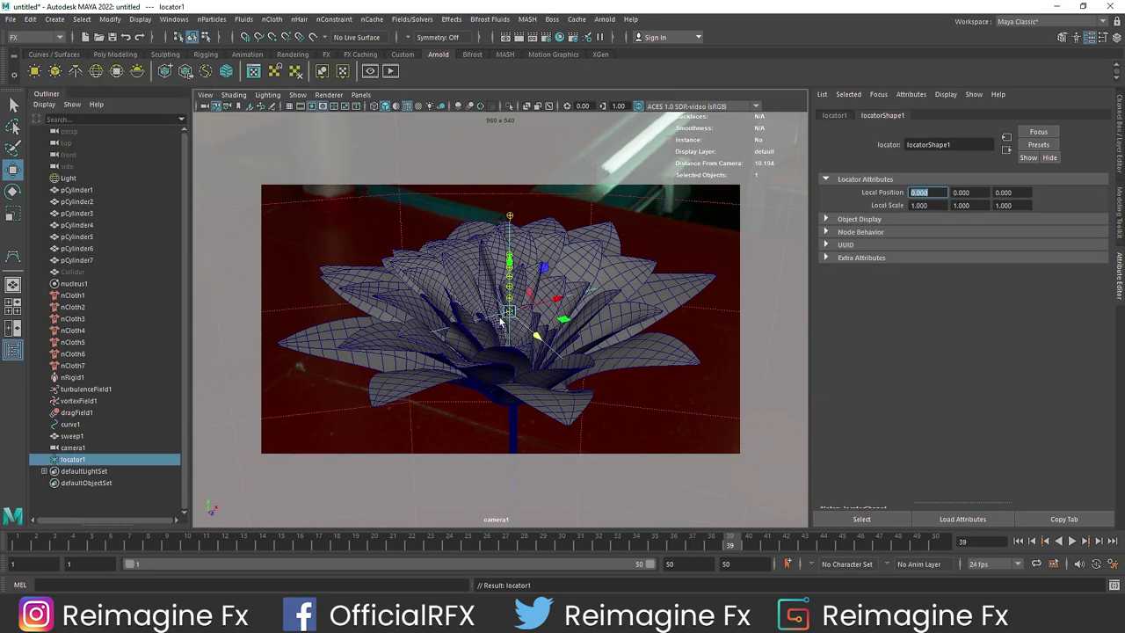
left_click_drag(511, 270, 511, 283)
left_click_drag(523, 341, 539, 360)
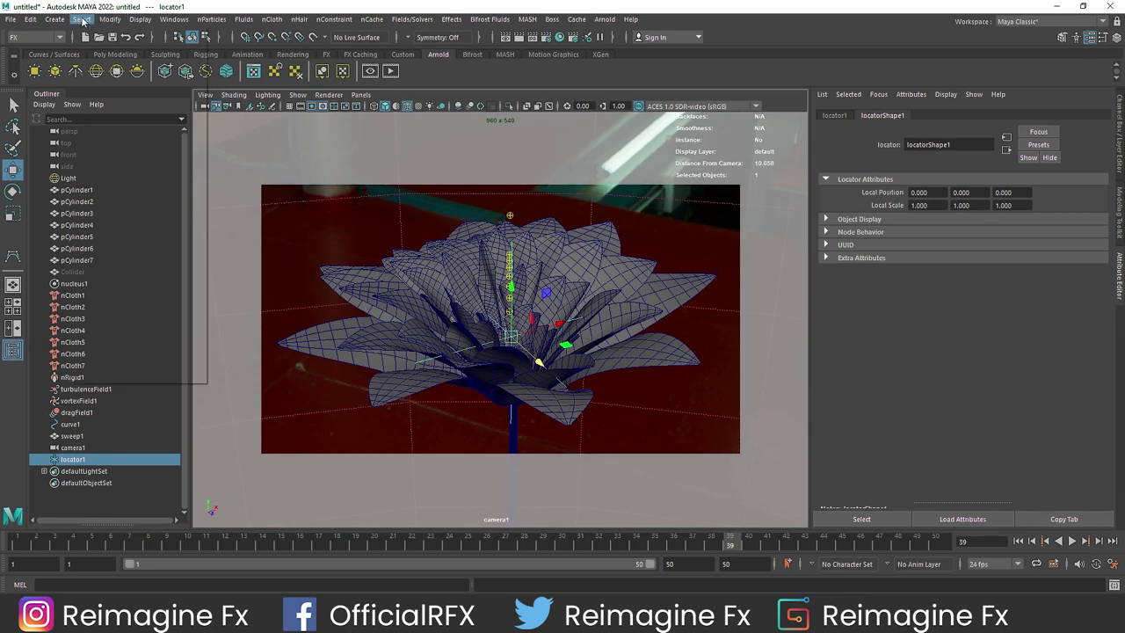
Check whether Object Details is enabled among the heads-up display options
left_click(110, 19)
mouse_move(141, 19)
mouse_move(176, 61)
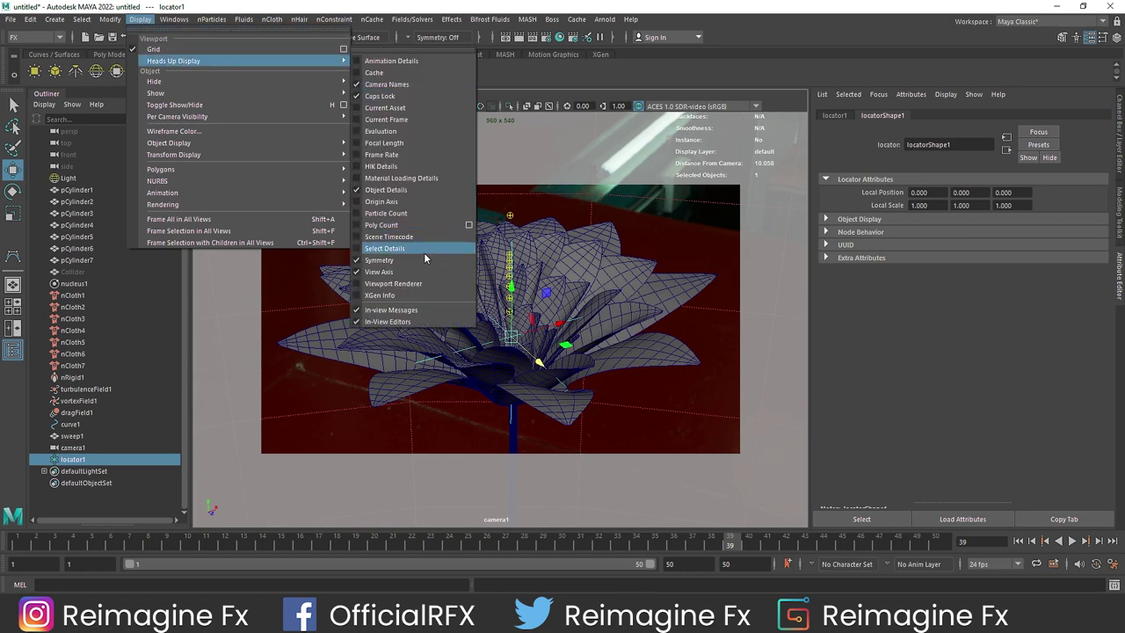
left_click(919, 276)
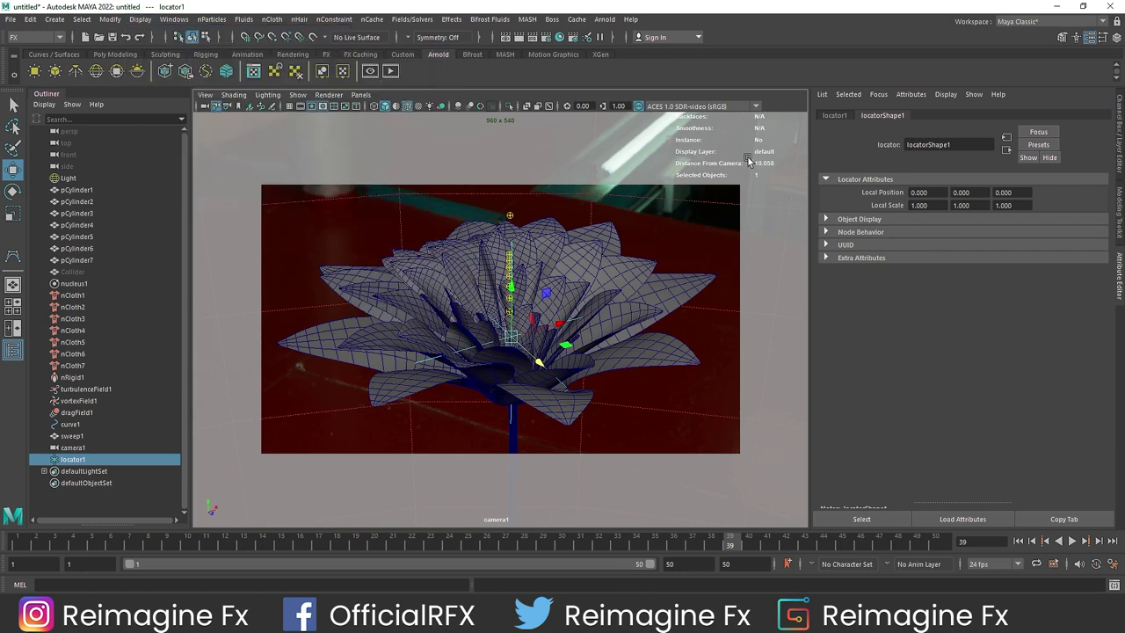
Select camera1 and open a floating copy of its shape attributes, collapsing the sections and keeping the flower in view
left_click(204, 106)
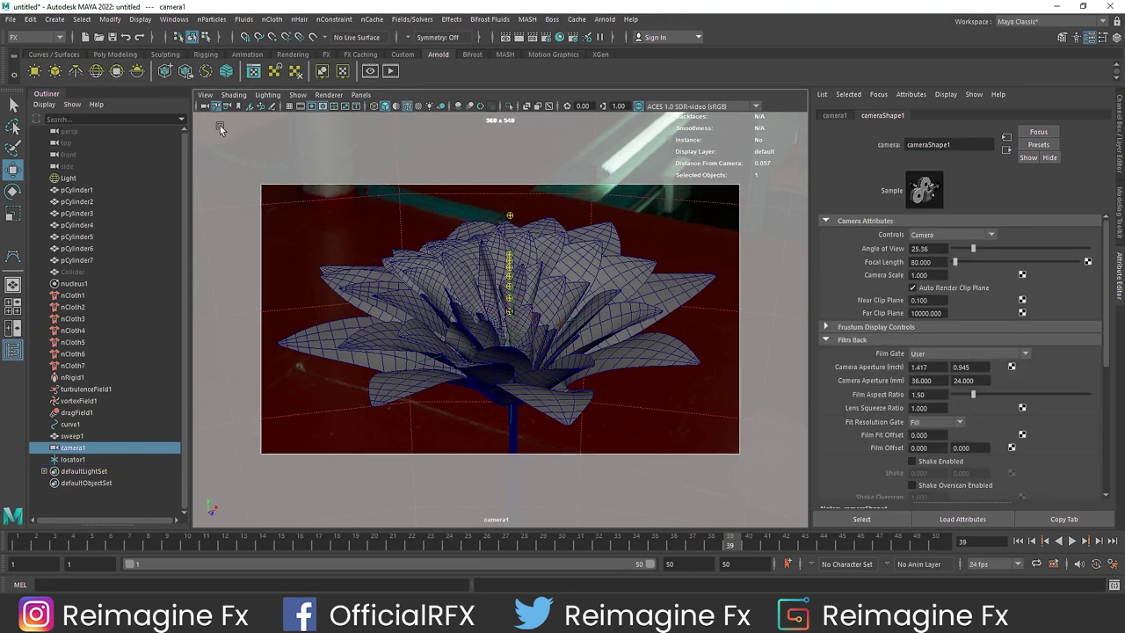
left_click(1087, 524)
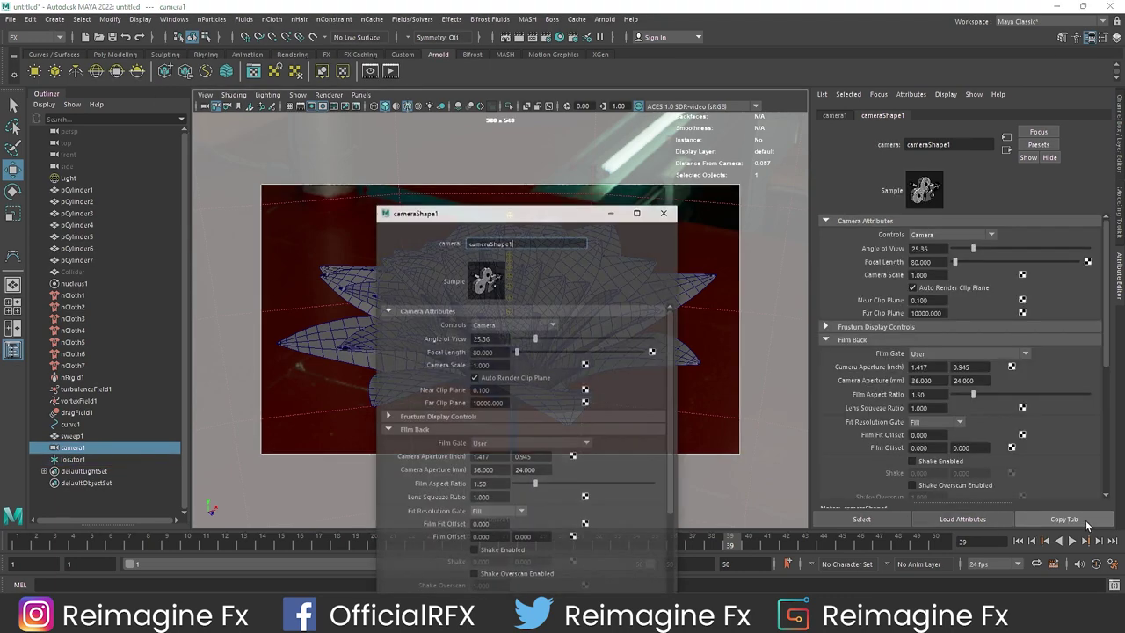
left_click_drag(575, 223, 880, 166)
left_click(692, 256)
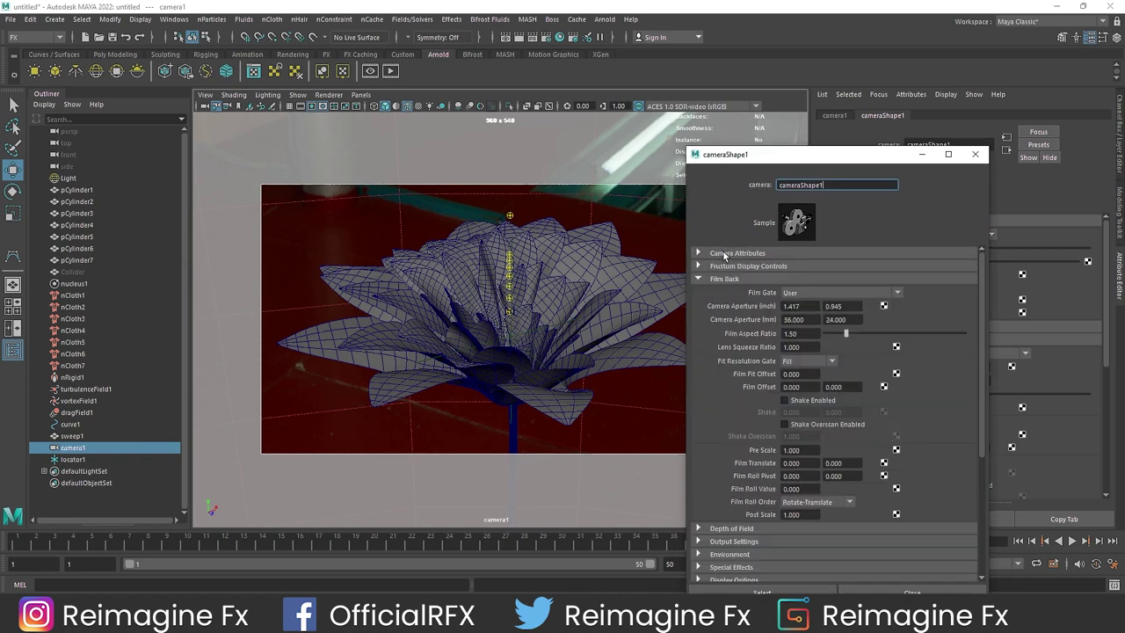
left_click(693, 287)
left_click_drag(753, 161, 130, 105)
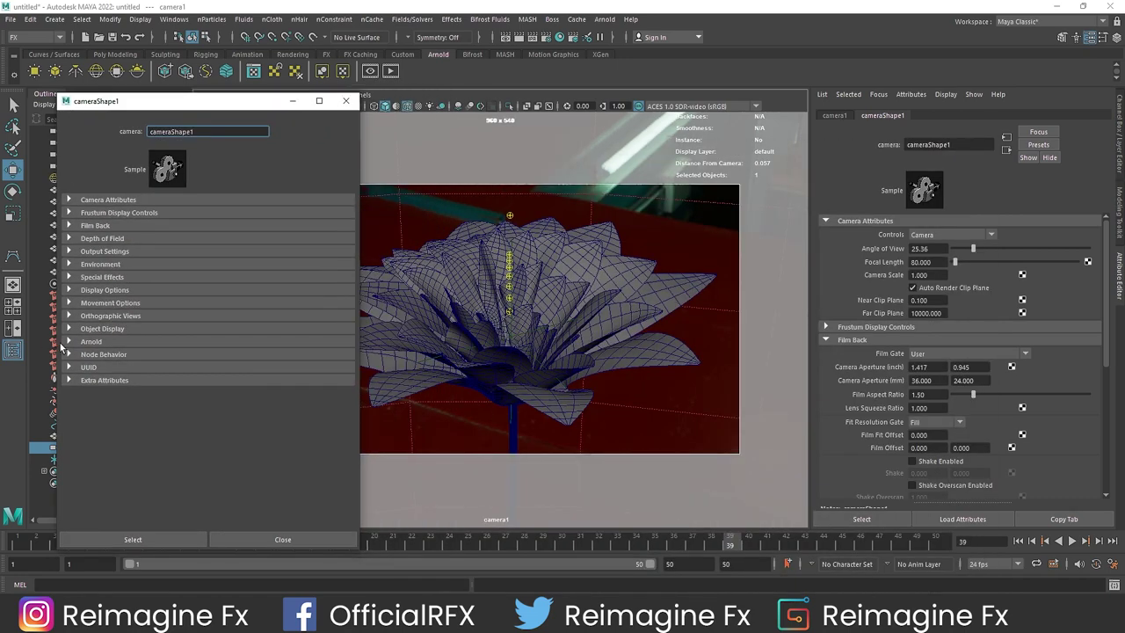
Set the camera's Arnold focus distance to 10.058, the distance between the locator and the camera
left_click(92, 341)
scroll(148, 436, "down", 2)
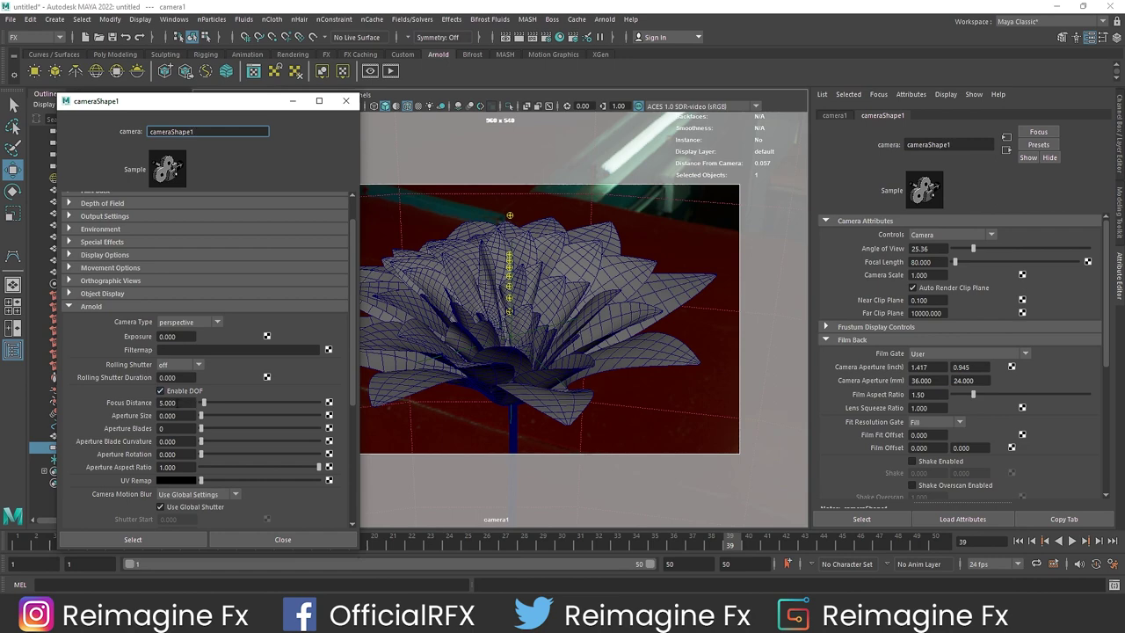
double_click(167, 402)
left_click(508, 336)
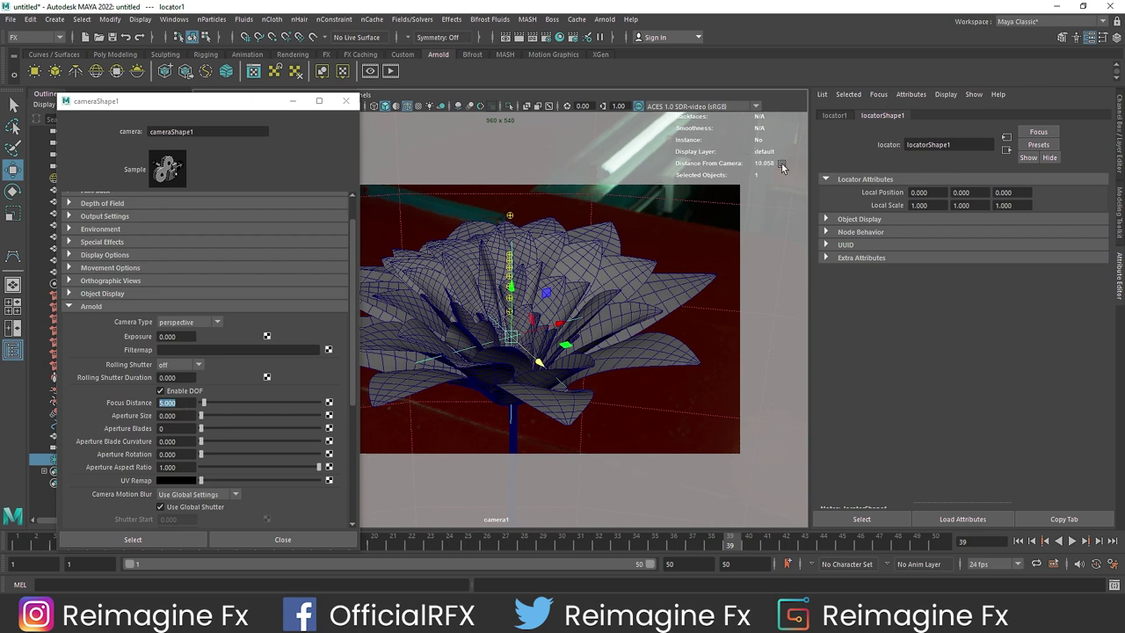
key("1")
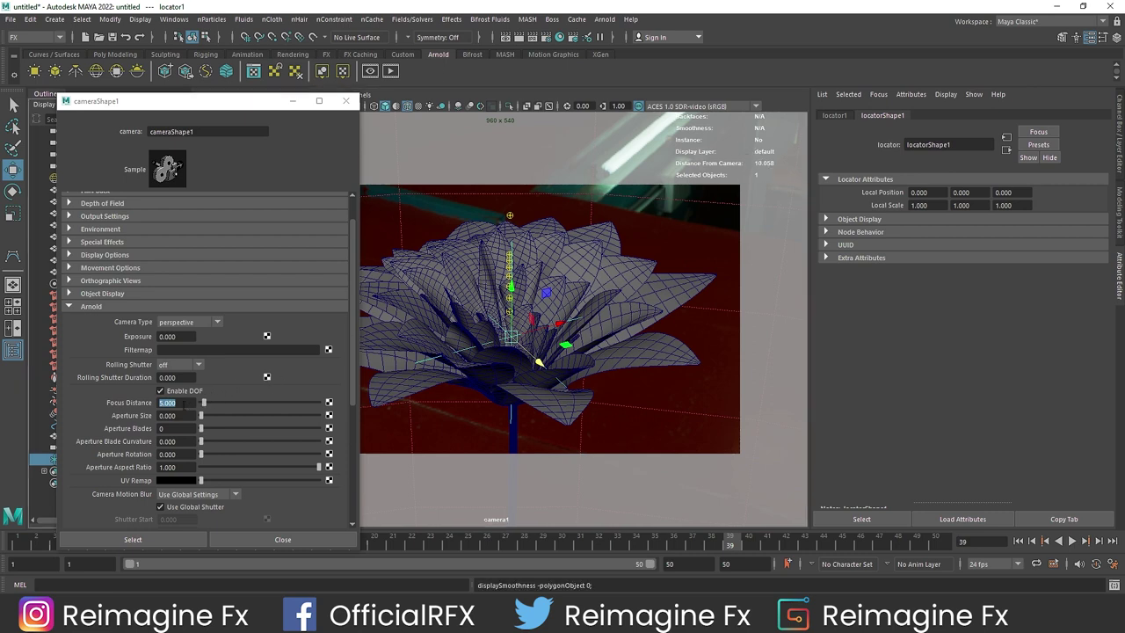
left_click(183, 404)
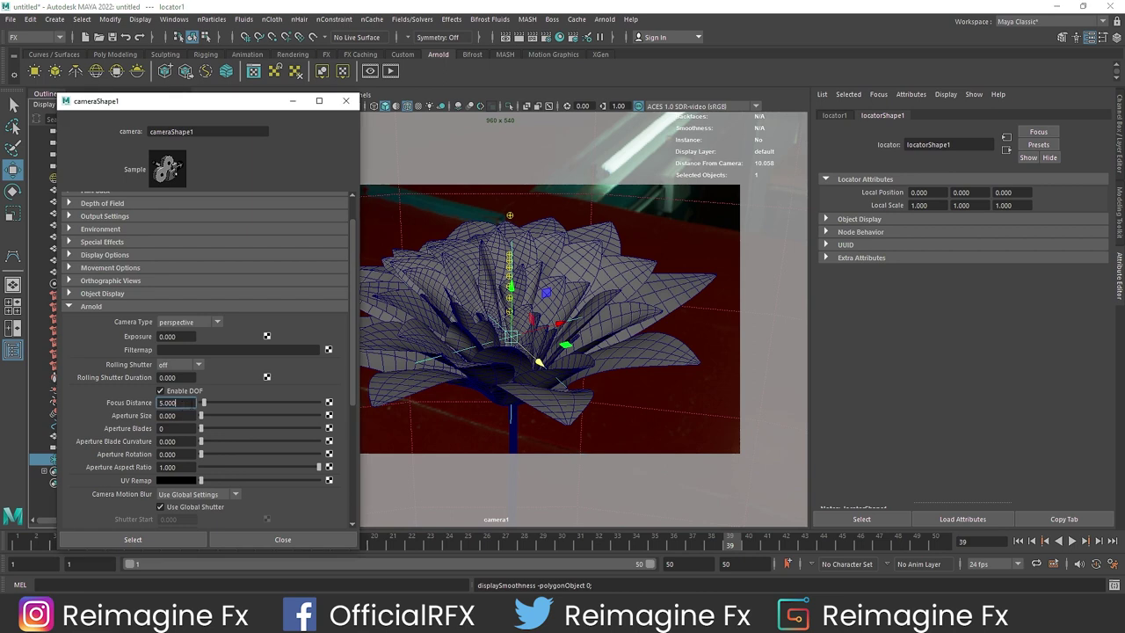
type("10.058")
key("Tab")
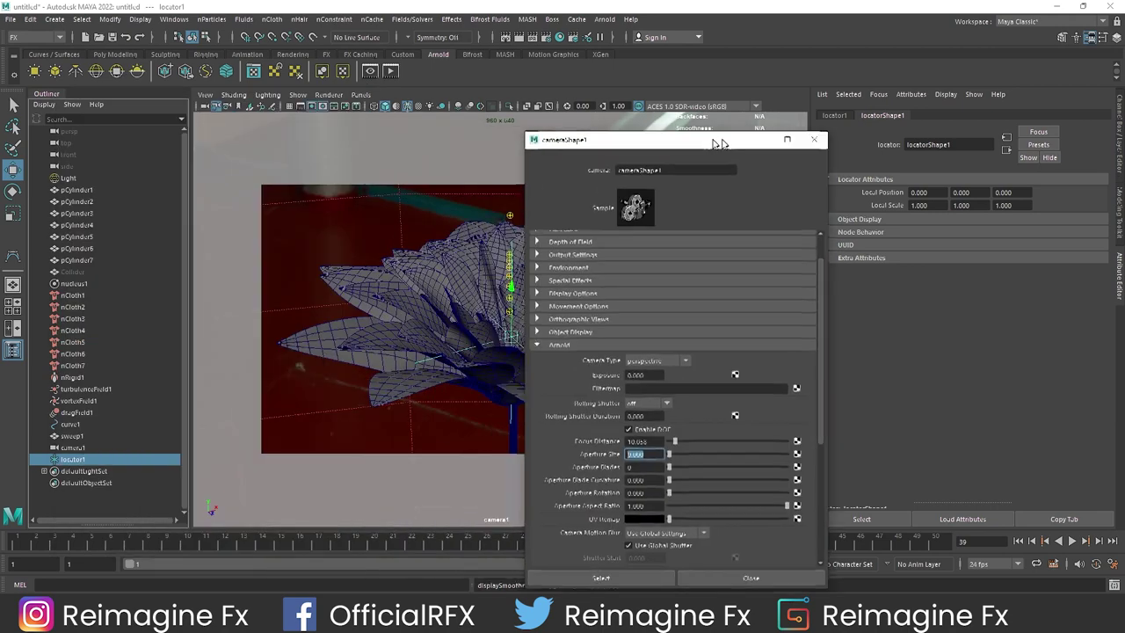
Test camera aperture sizes of about 0.457 and 0.3 against the Arnold render, then set the aperture size to 0.1
left_click_drag(711, 131, 791, 134)
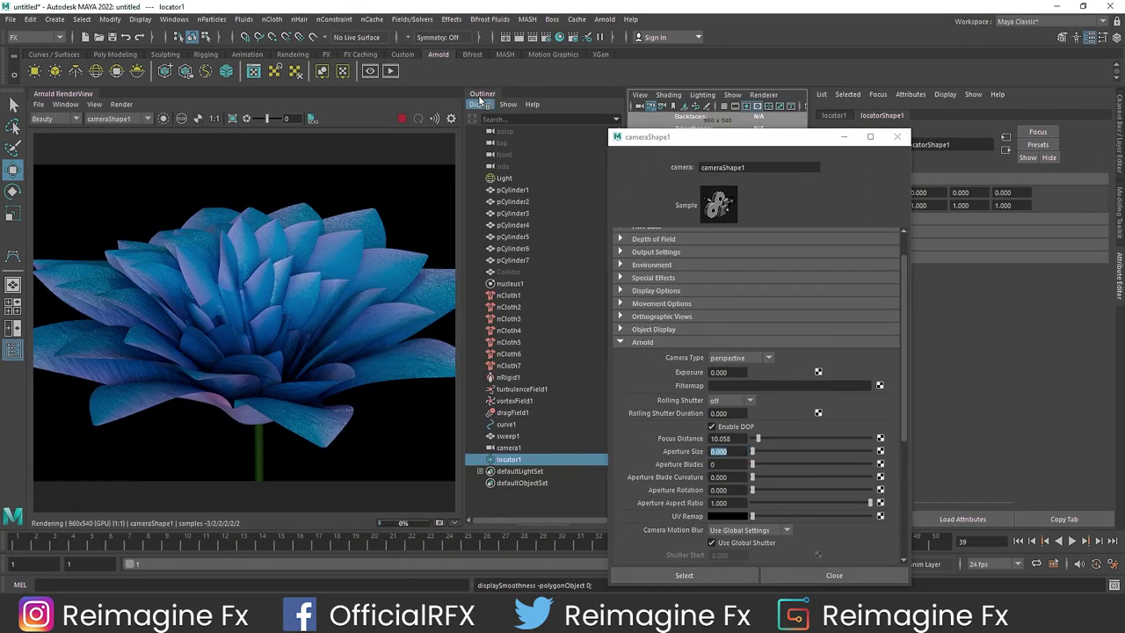
left_click(480, 99)
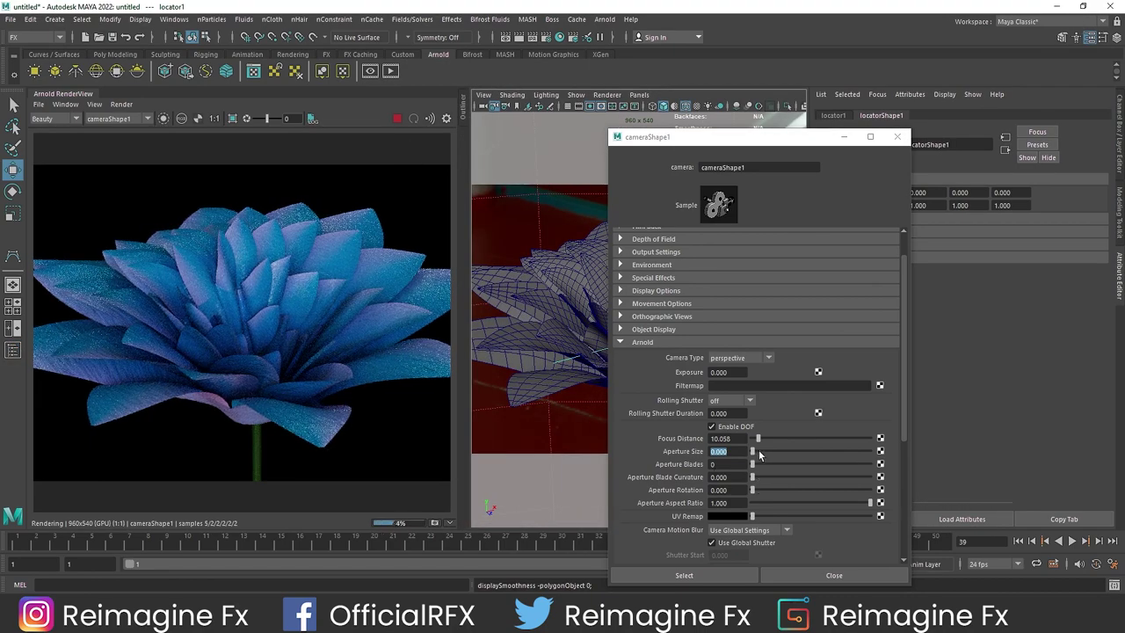
left_click_drag(758, 450, 804, 451)
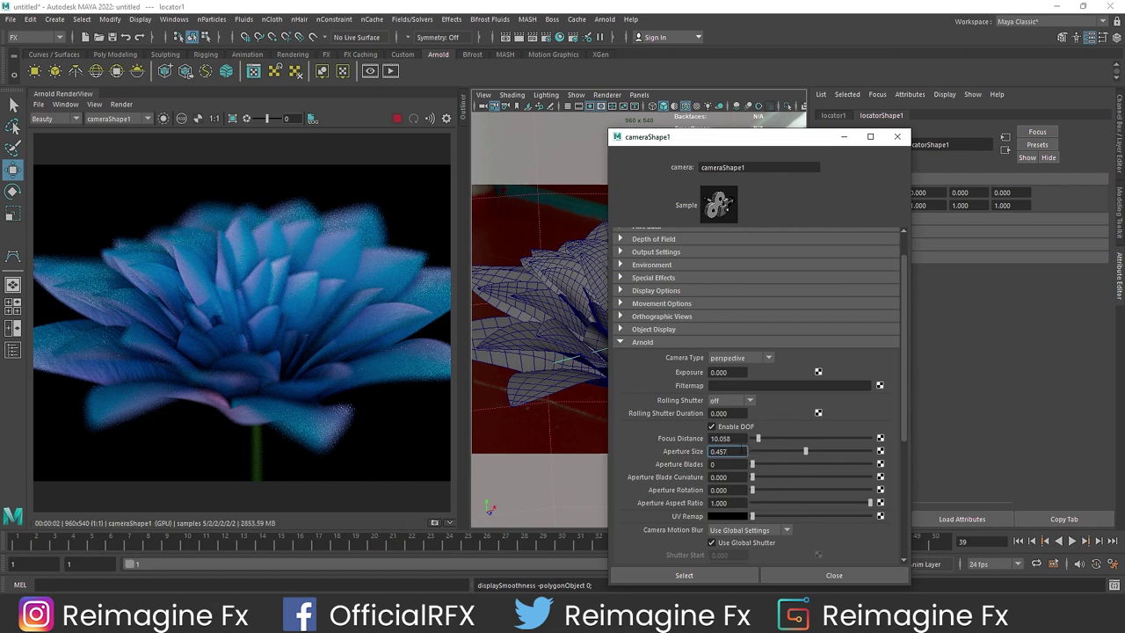
left_click_drag(737, 451, 634, 447)
type("0.3")
key("Return")
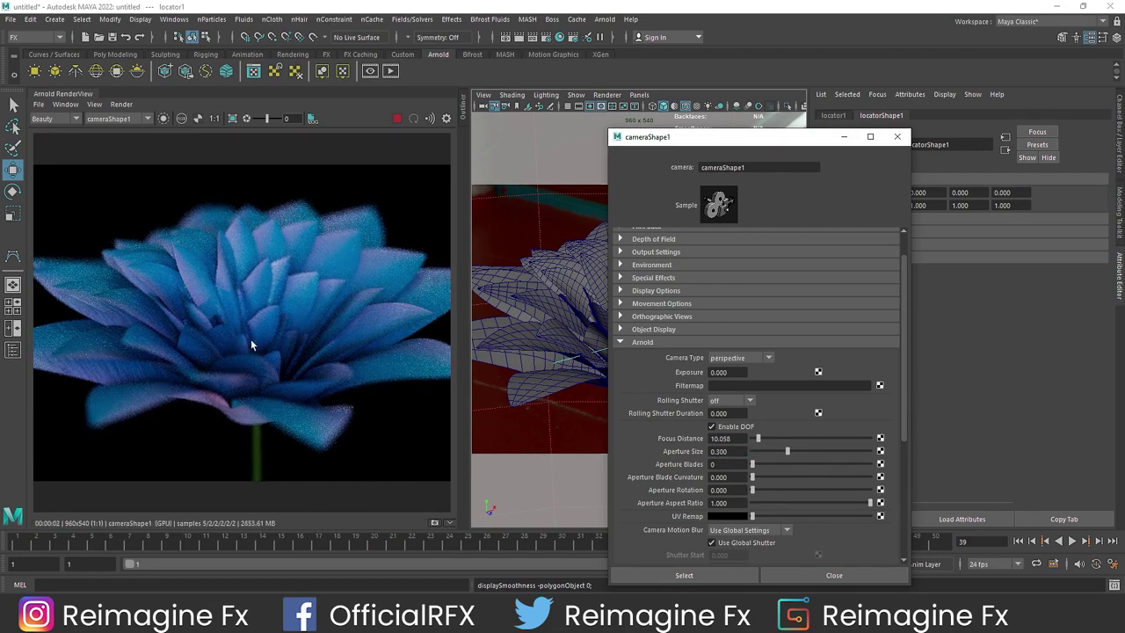
scroll(196, 339, "up", 2)
scroll(201, 339, "down", 4)
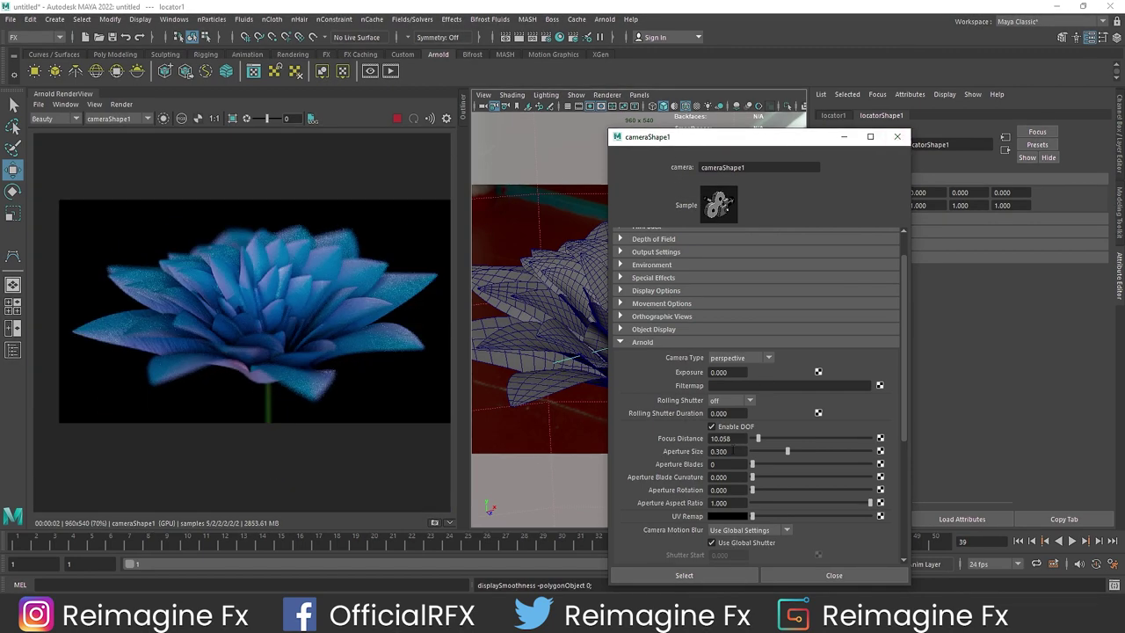
left_click_drag(736, 451, 666, 446)
type("0.1")
key("Return")
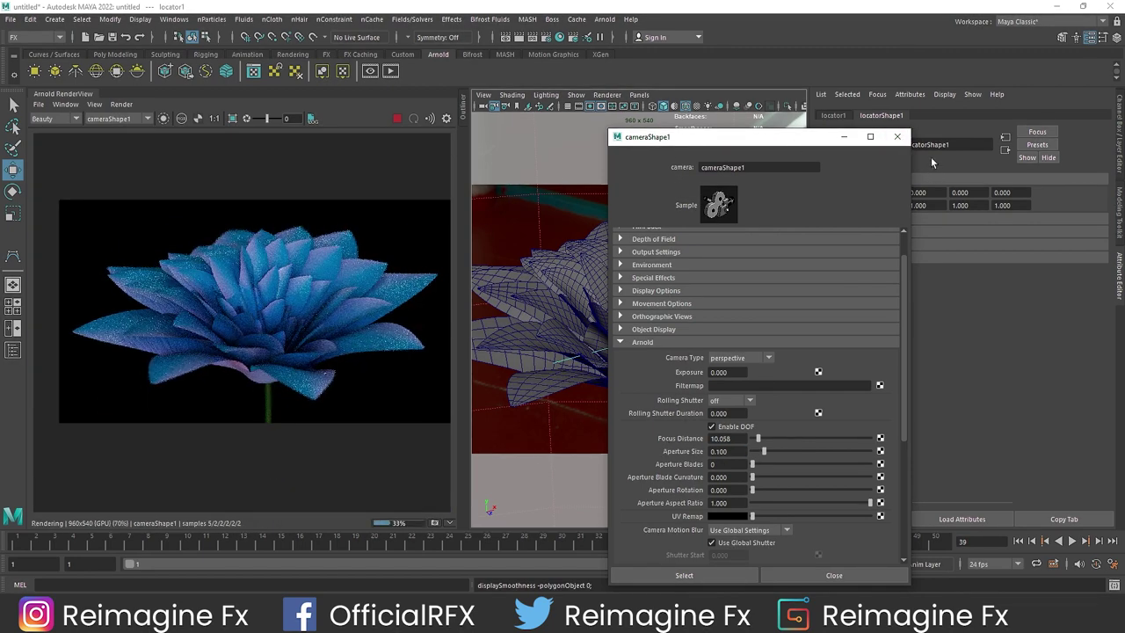
left_click(896, 137)
Select the skydome light and turn off its LOD Visibility
left_click(566, 204)
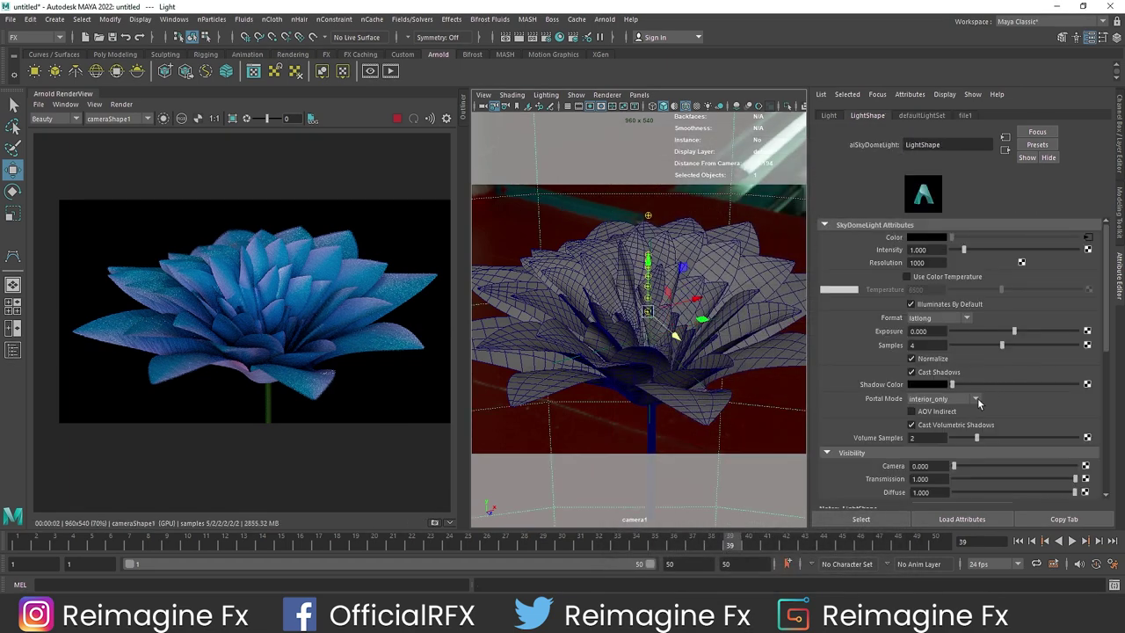
left_click(829, 115)
left_click(847, 325)
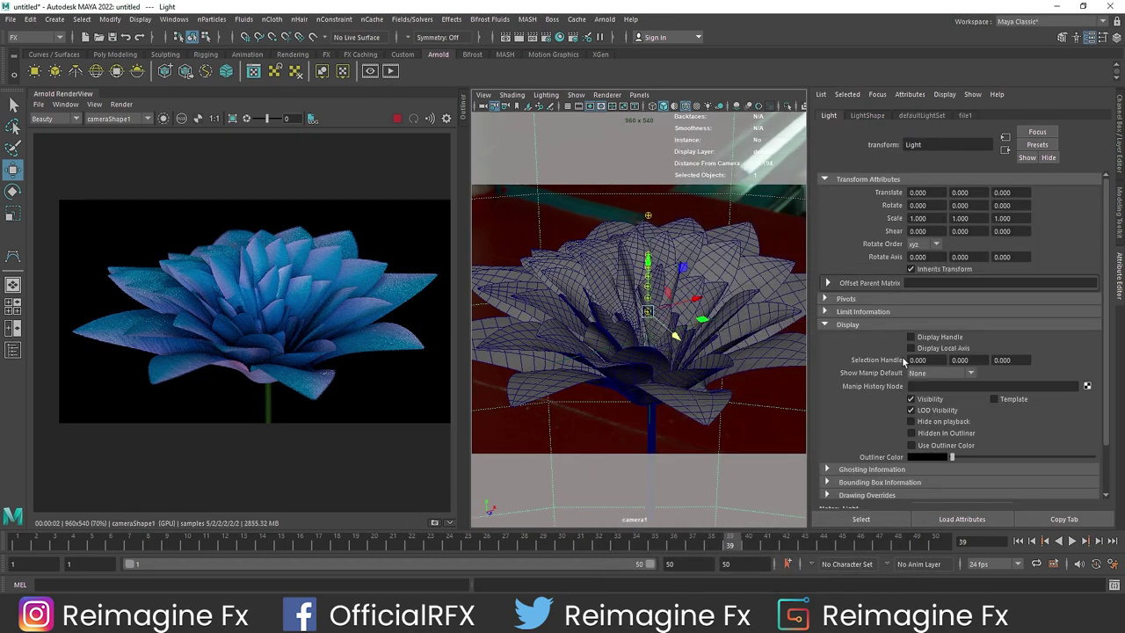
left_click(921, 411)
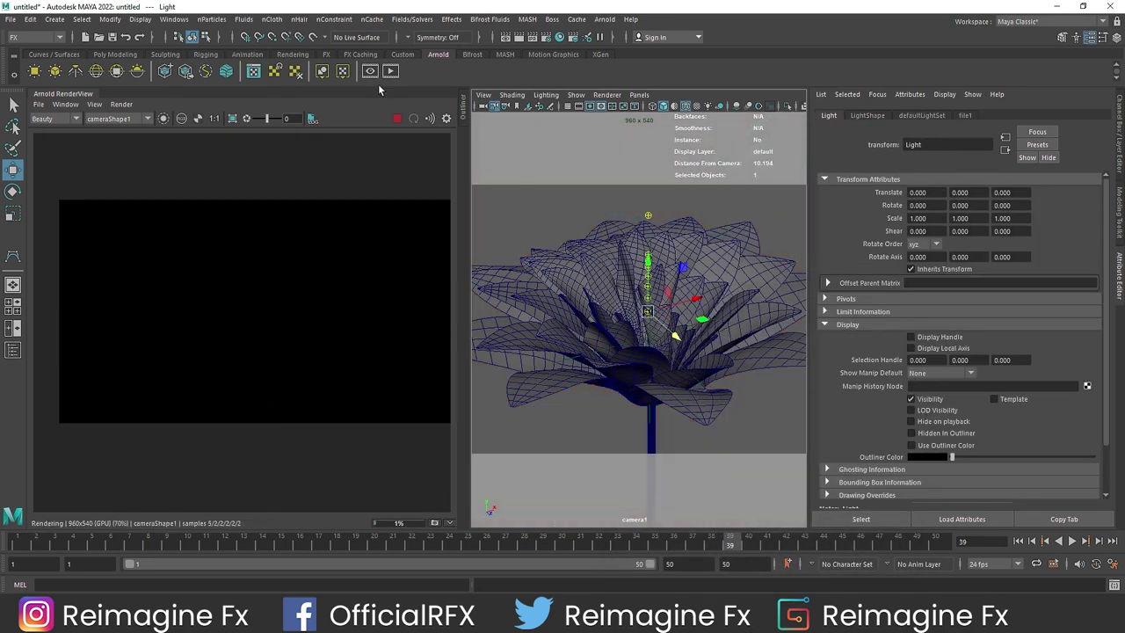
Create a point light above the flower's left petals and a duplicate above the right petals at about 0.382, 0.838, 1.011
left_click(325, 54)
left_click(286, 55)
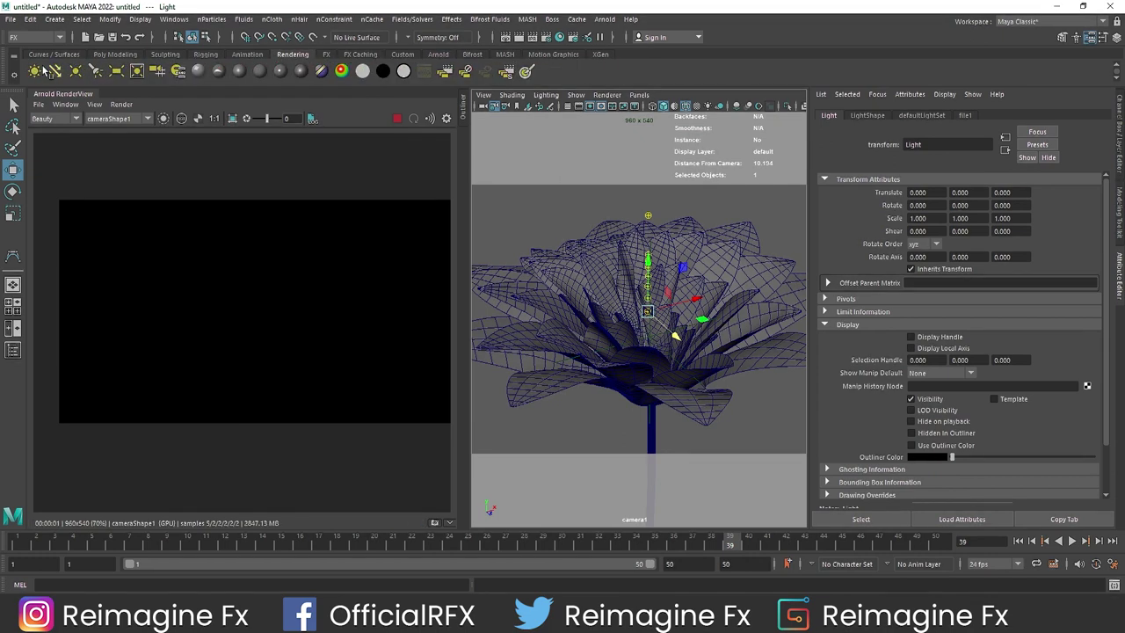
left_click(75, 71)
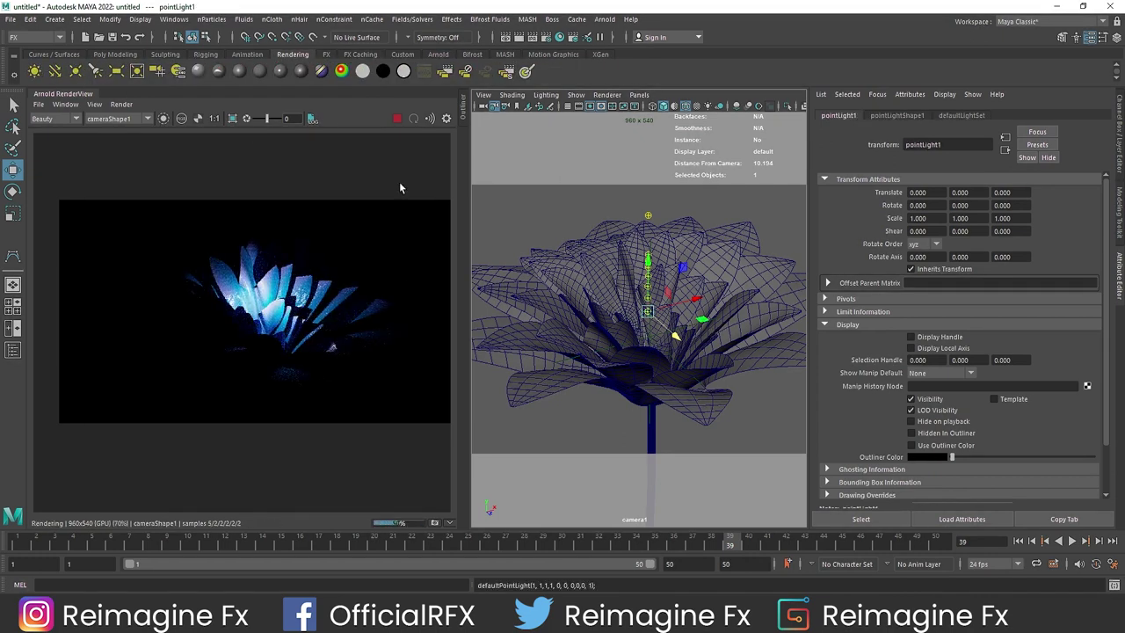
left_click_drag(645, 277, 585, 210)
left_click_drag(629, 238, 800, 277)
key("ctrl+d")
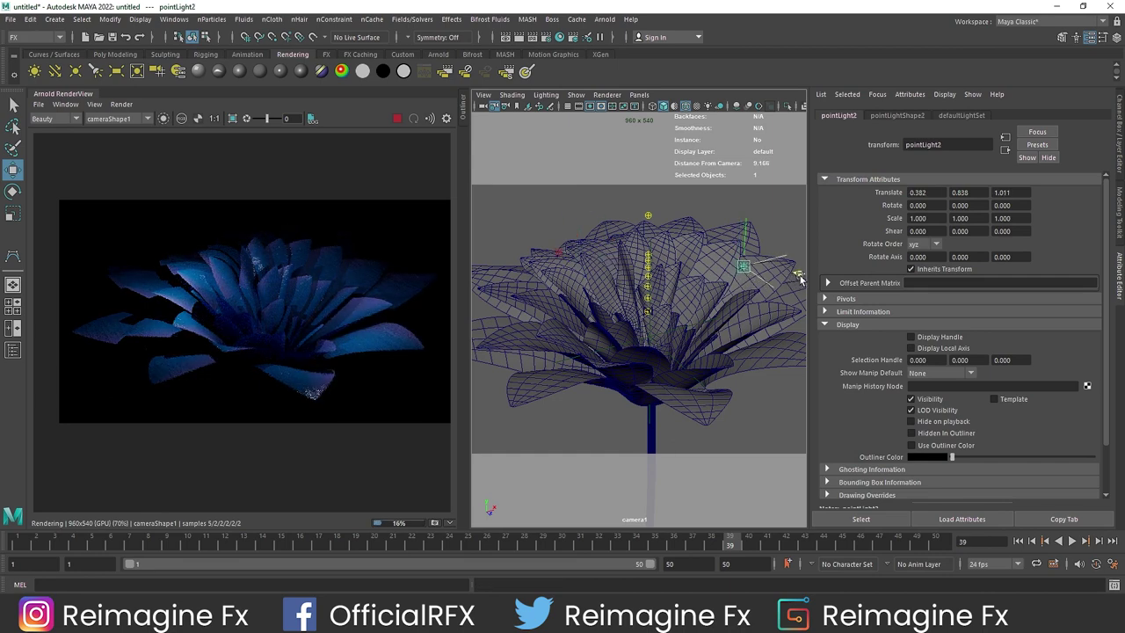
Add an aiAtmosphereVolume as the render environment's atmosphere, set its density to 1, and update the Arnold render
left_click(546, 37)
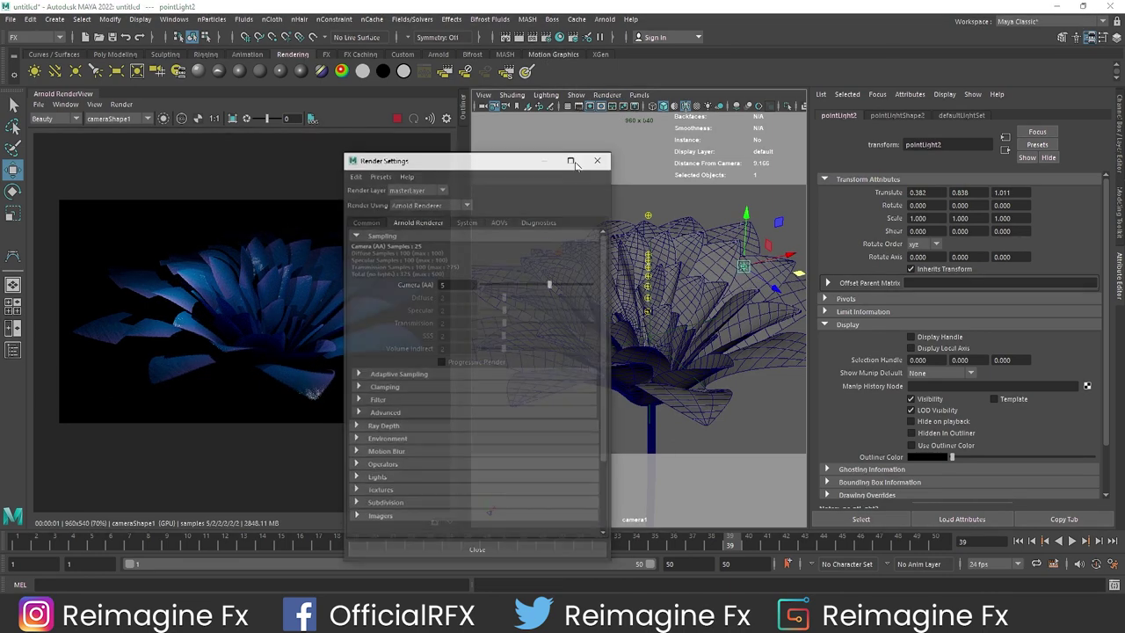
left_click(405, 437)
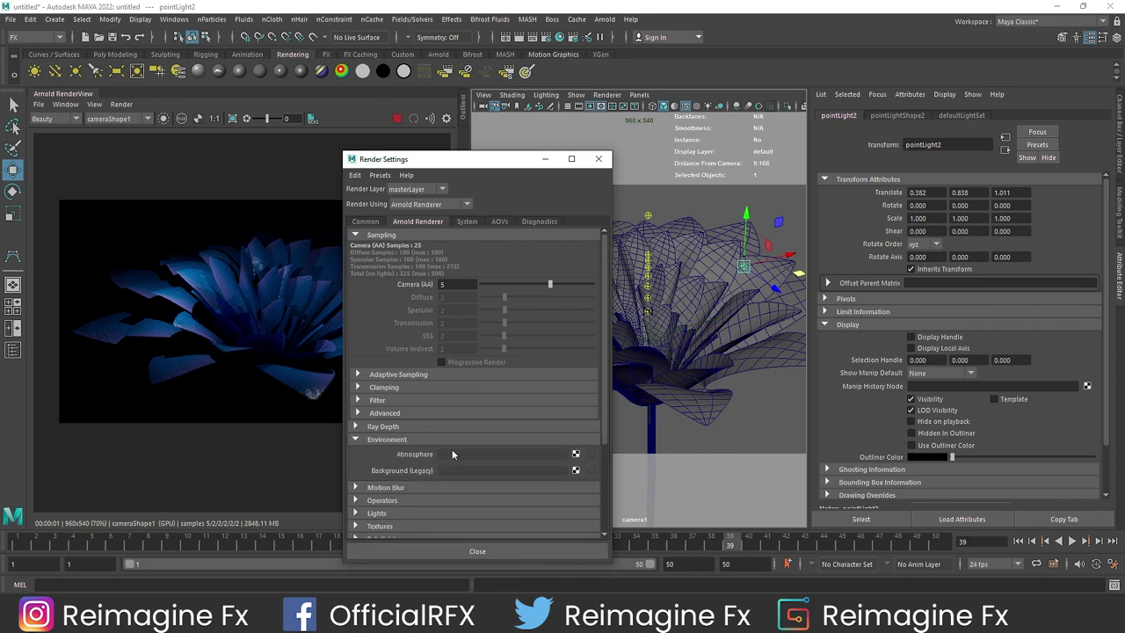
left_click(578, 455)
left_click(629, 460)
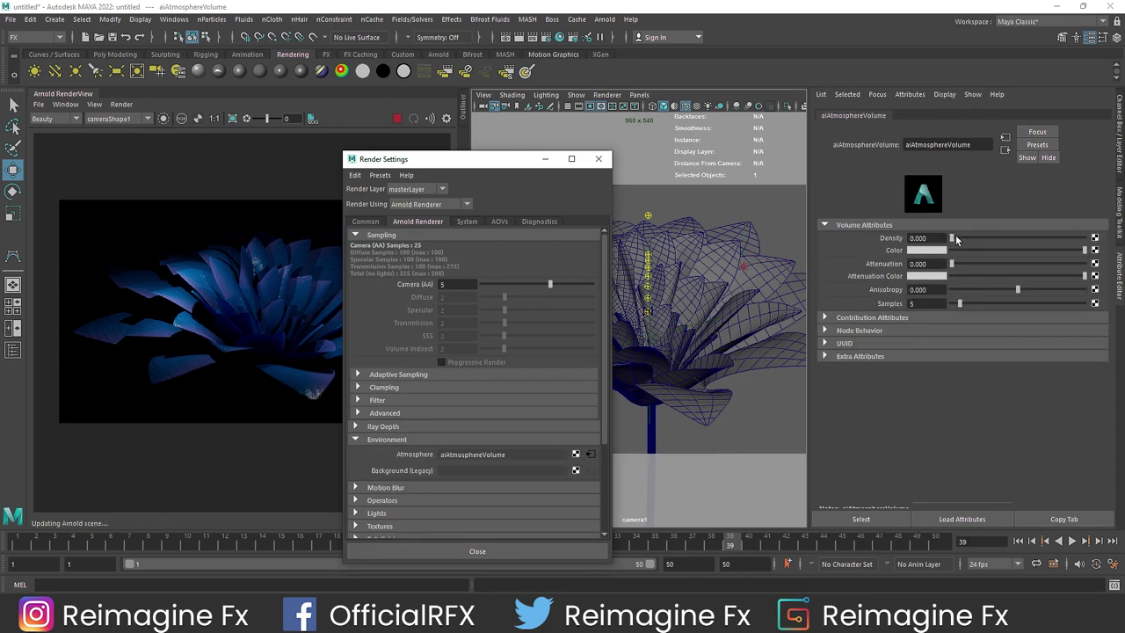
left_click_drag(955, 237, 961, 237)
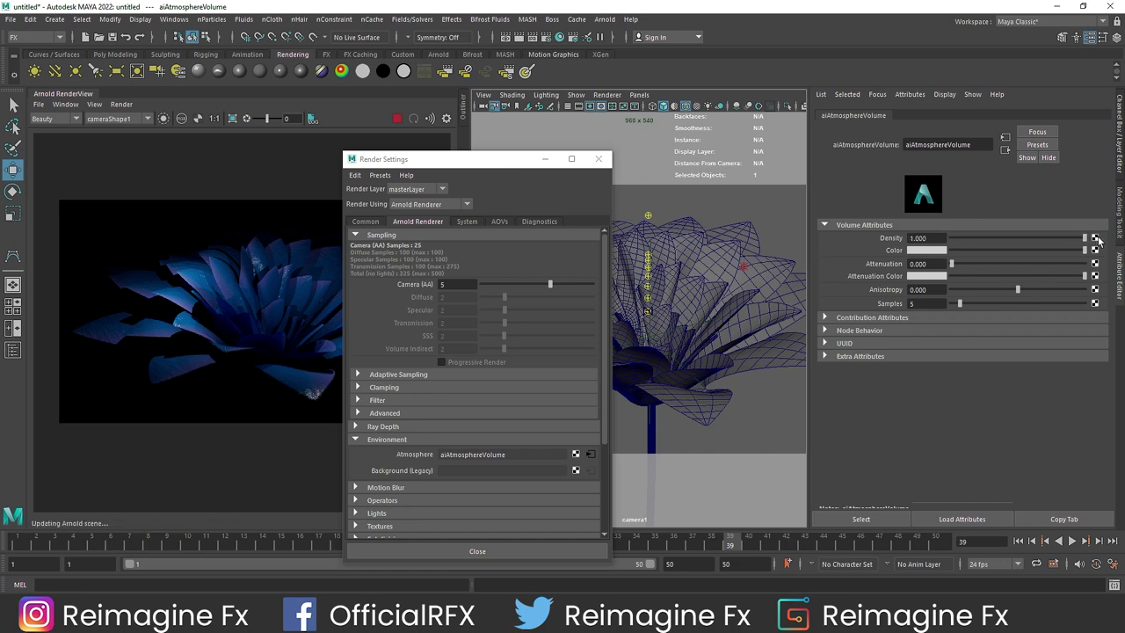
left_click(598, 159)
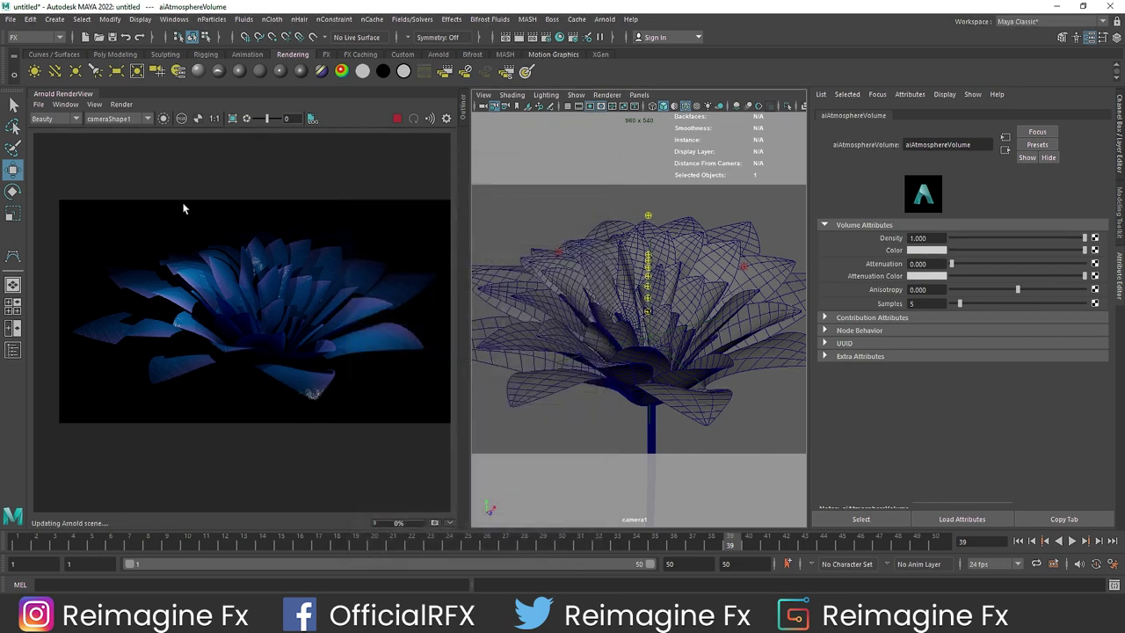
left_click(121, 103)
left_click(163, 196)
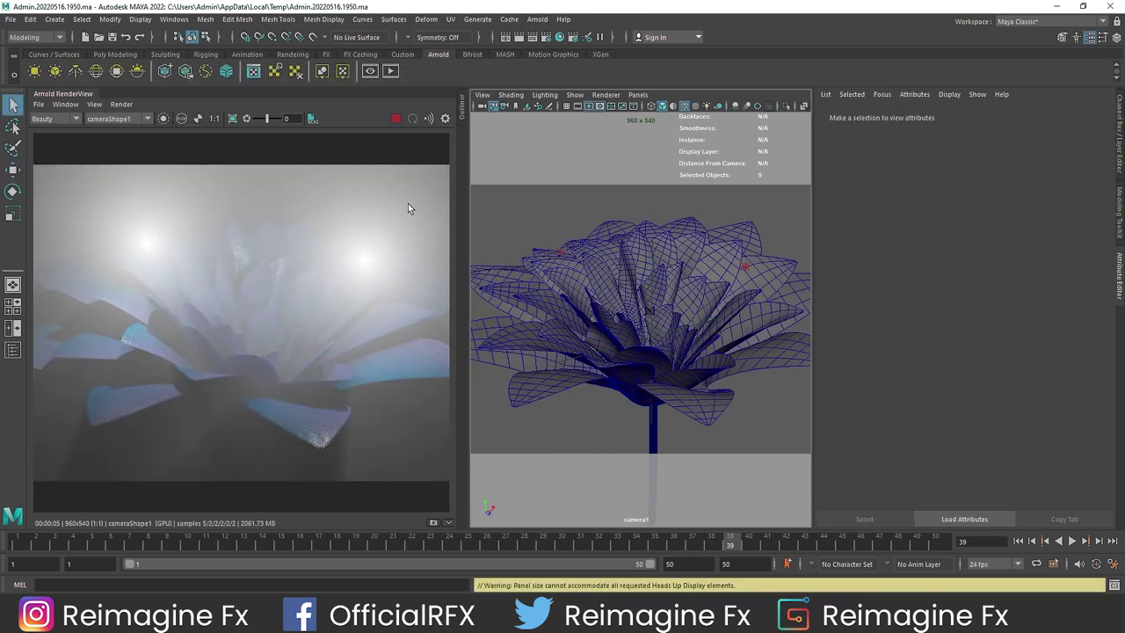
Lower the left point light in among the petals, and move the right one down and deeper into the flower
left_click(561, 255)
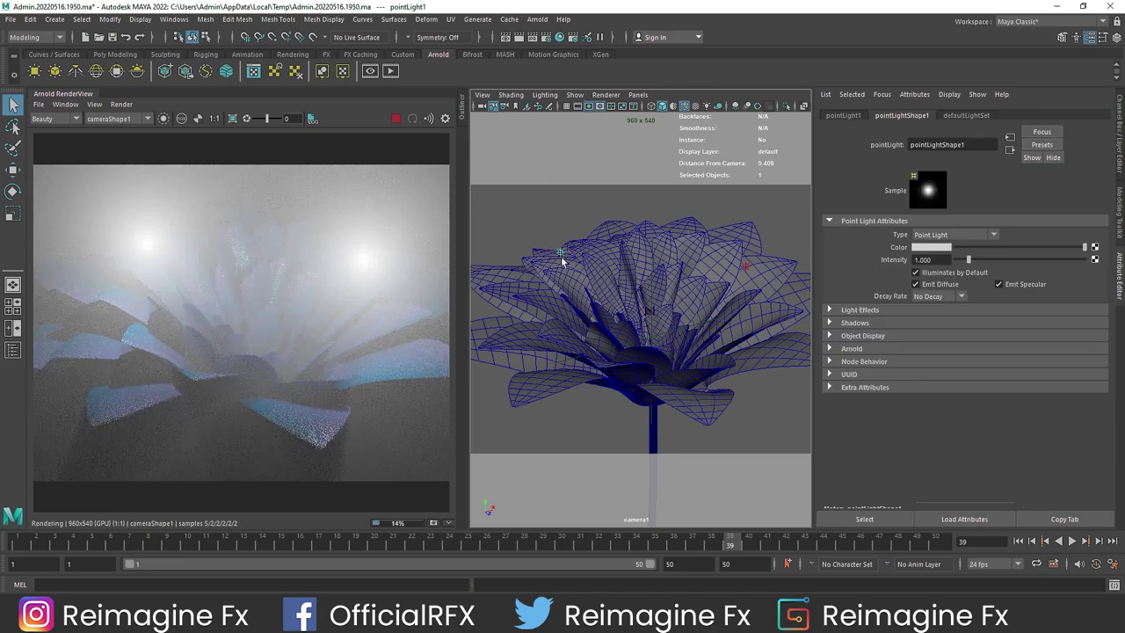
key("w")
left_click_drag(559, 224, 561, 279)
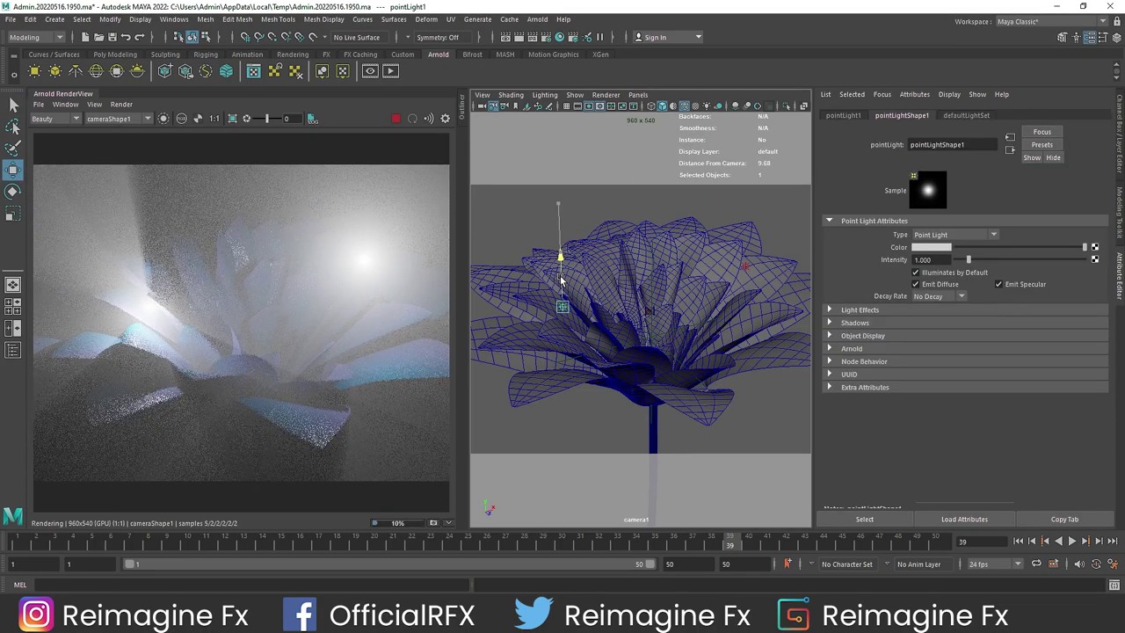
left_click(744, 267)
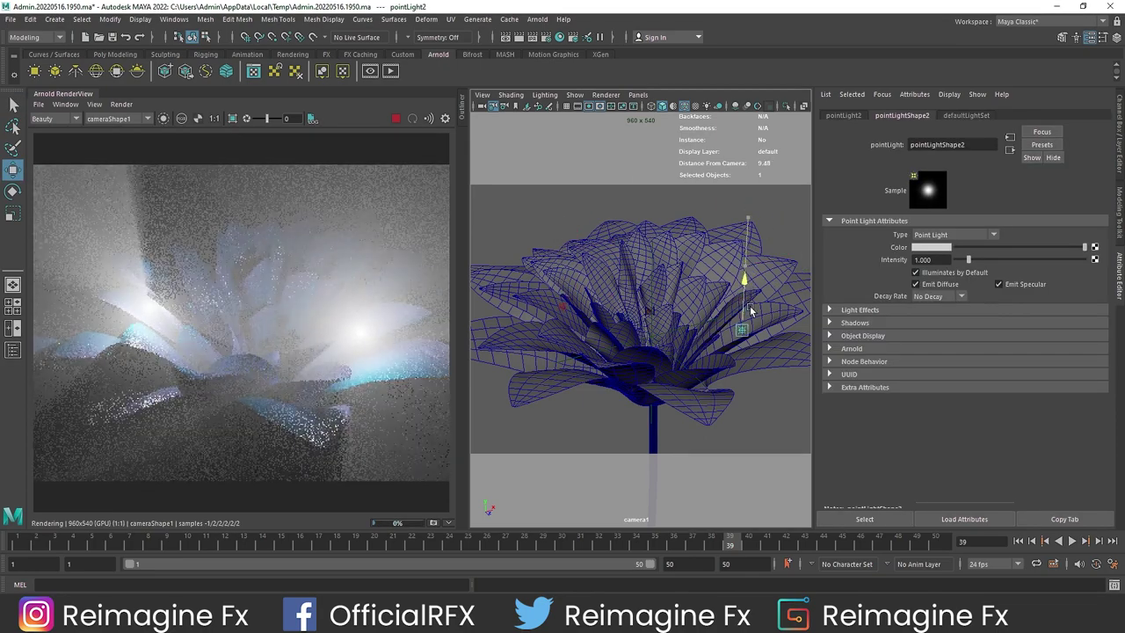
left_click_drag(750, 305, 842, 347)
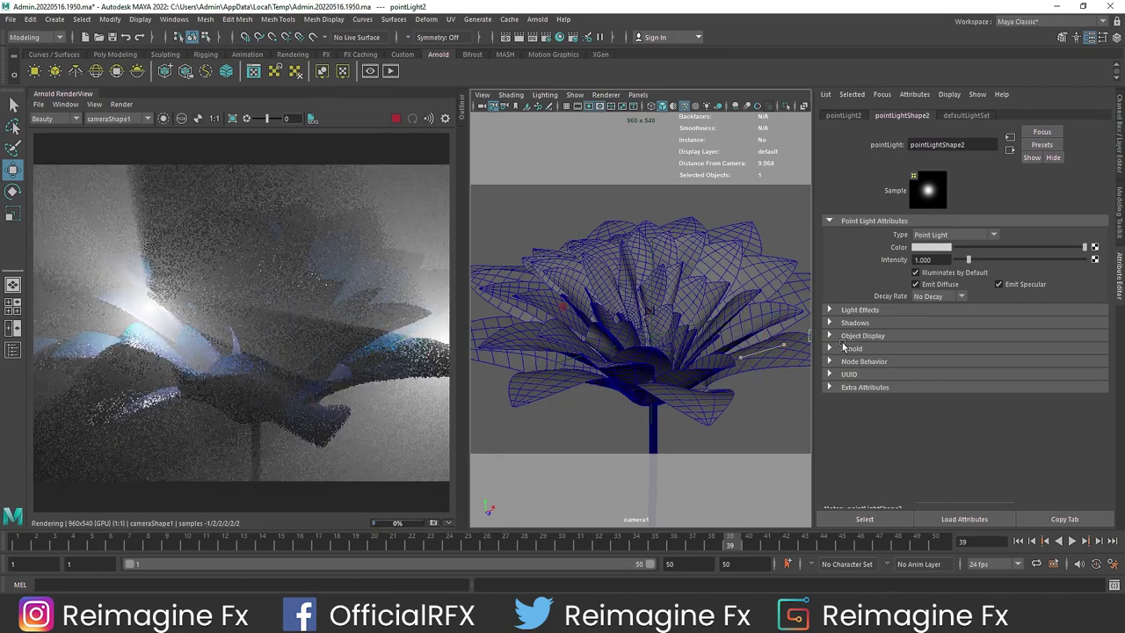
key("ctrl+a")
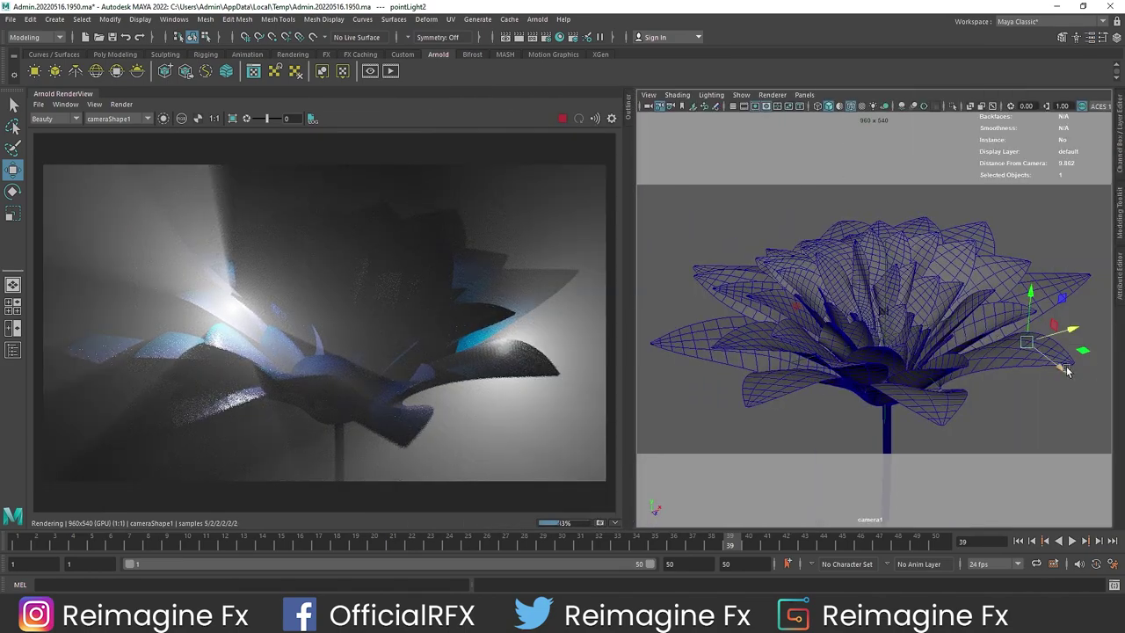
left_click_drag(1063, 368, 1011, 331)
Change the right point light's color to cyan
left_click(1118, 286)
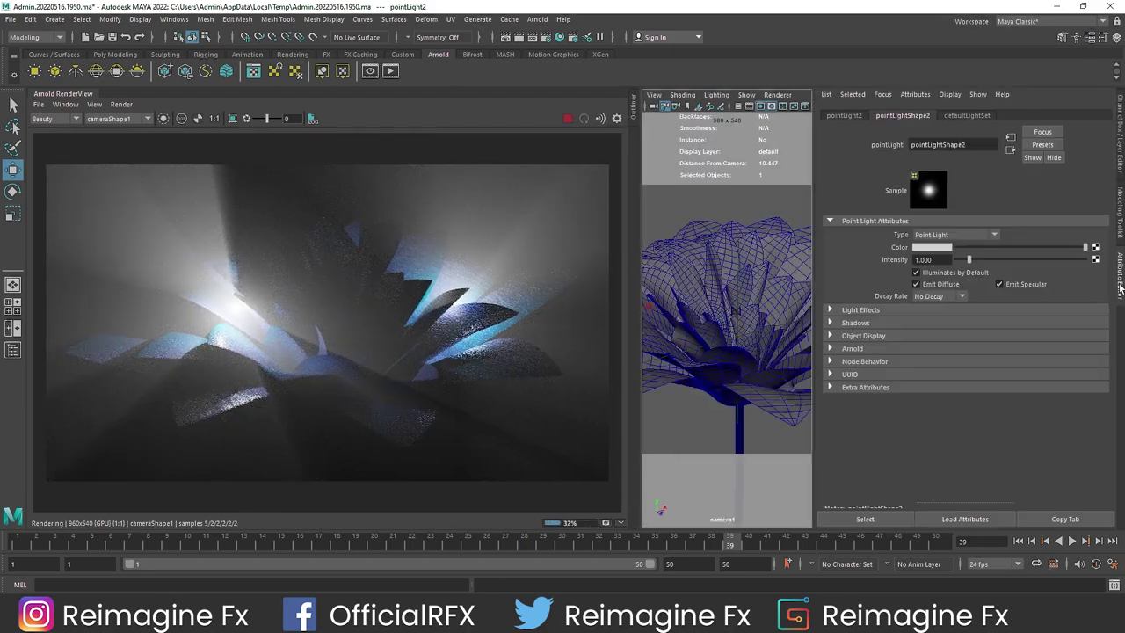
left_click(922, 247)
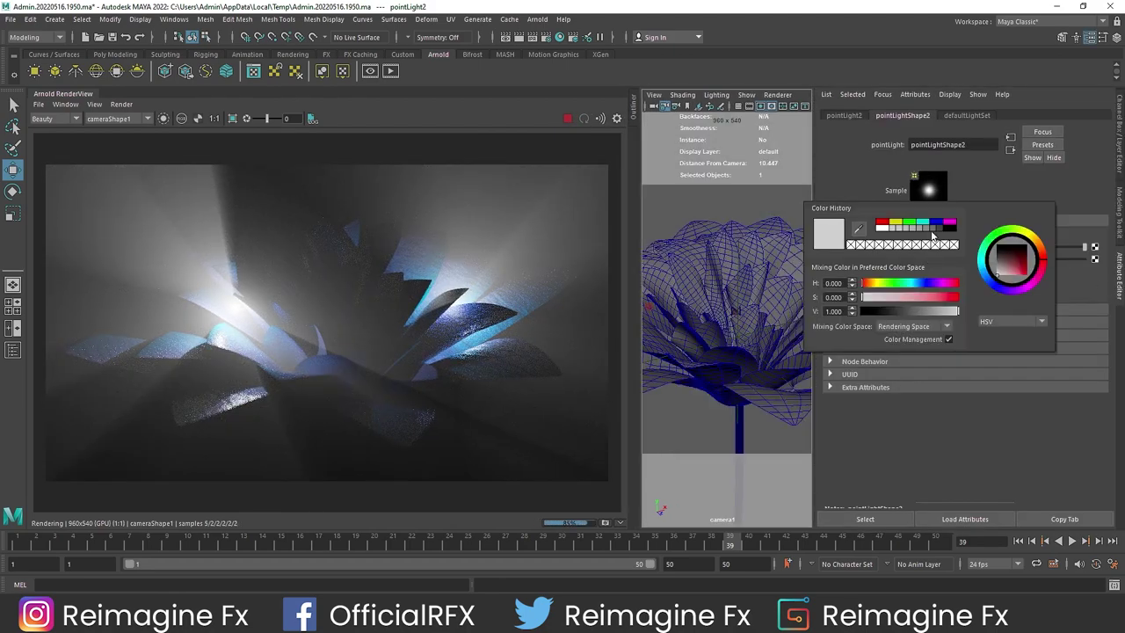
left_click(928, 225)
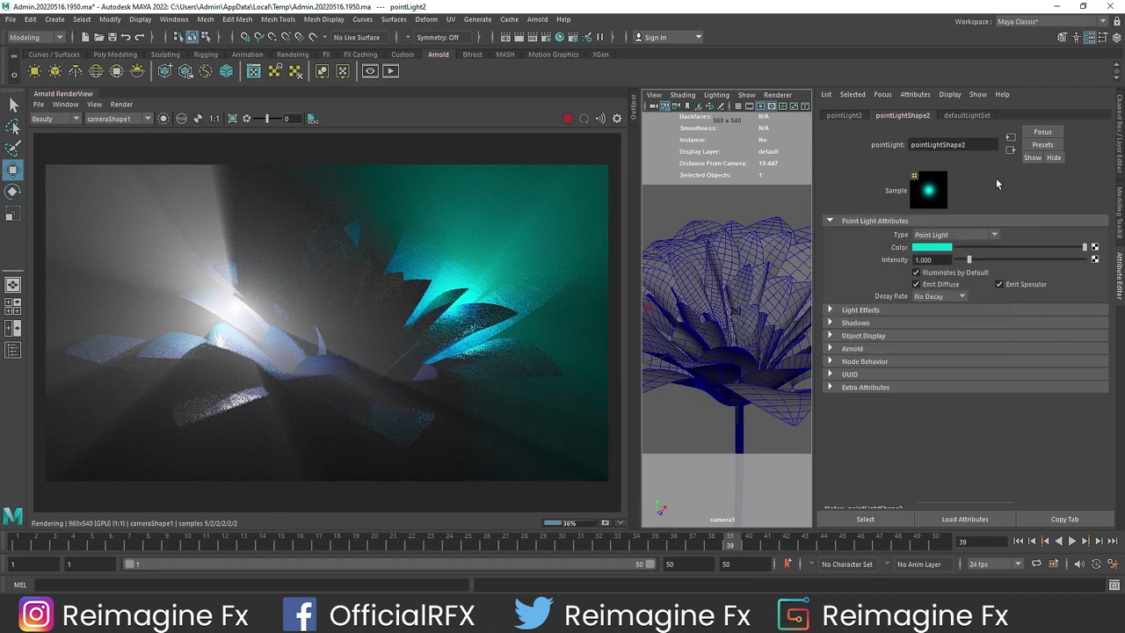
Change the left point light's color to deep blue and close the Arnold RenderView
left_click(647, 309)
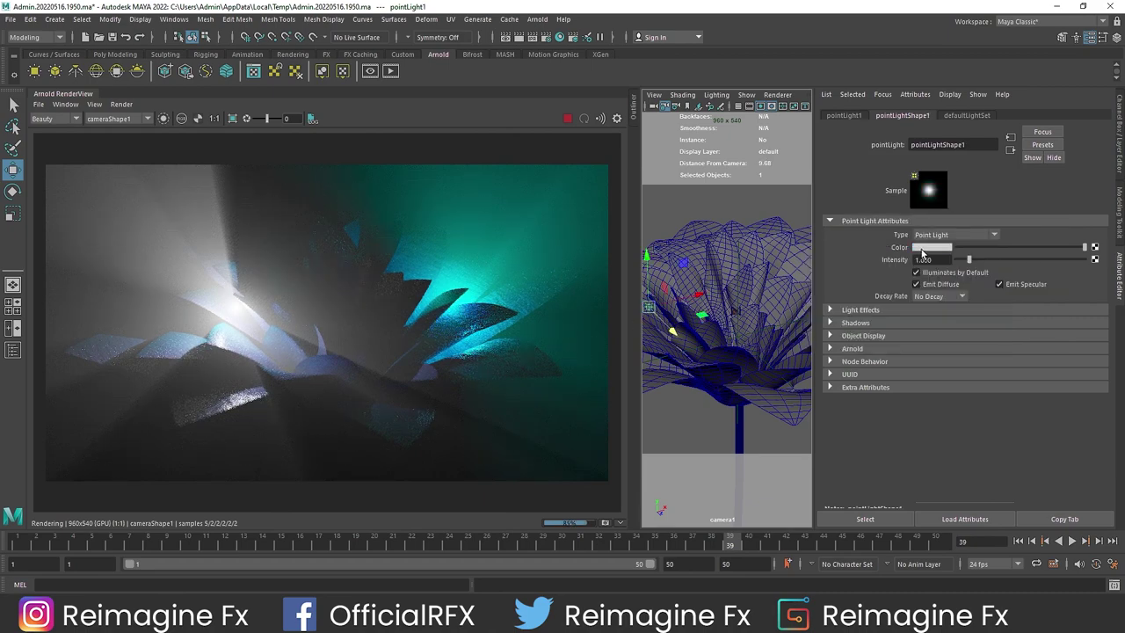
left_click(922, 249)
left_click(901, 222)
left_click(932, 219)
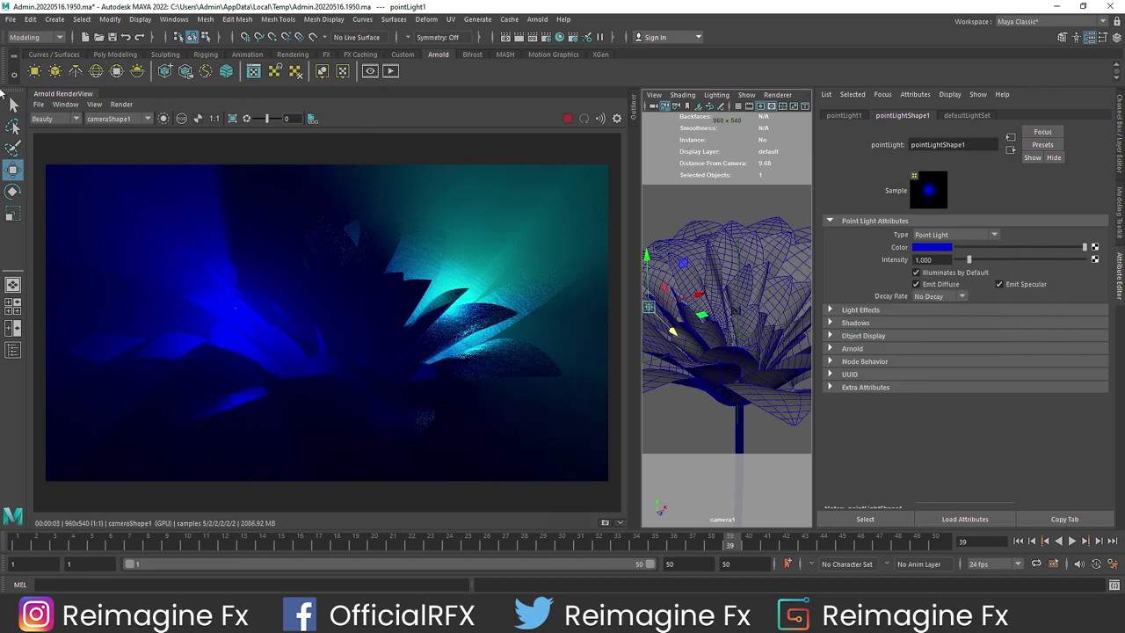
right_click(66, 96)
left_click(88, 138)
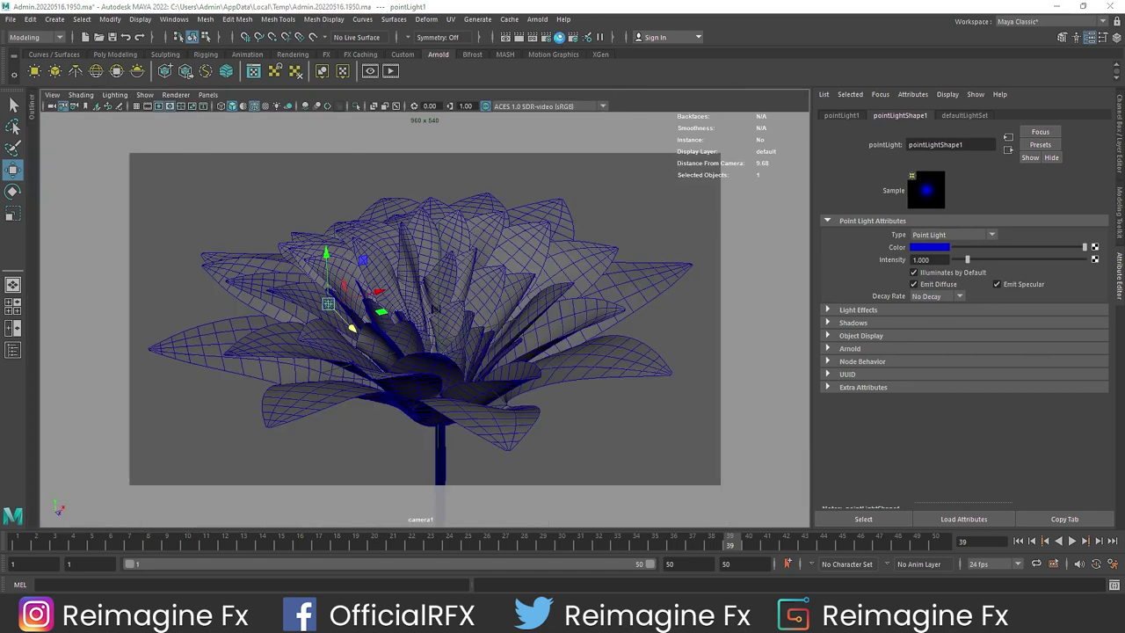
Examine the aiNoise and aiBump2d nodes feeding the Flowers material in Hypershade
left_click(559, 37)
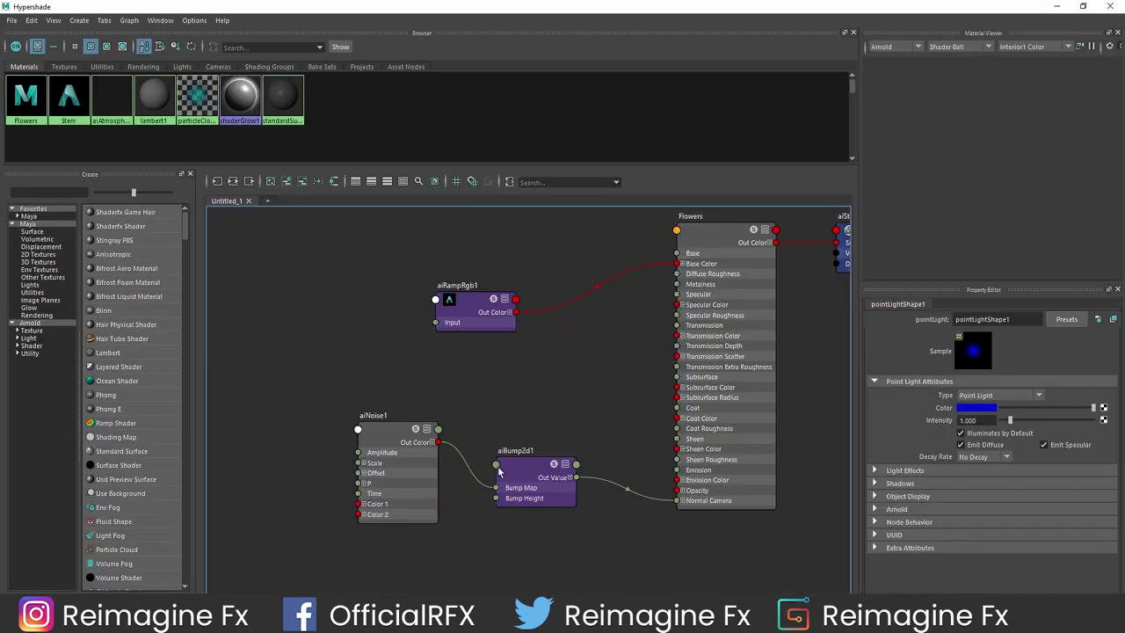
scroll(447, 447, "up", 2)
left_click(353, 411)
left_click_drag(267, 340, 630, 559)
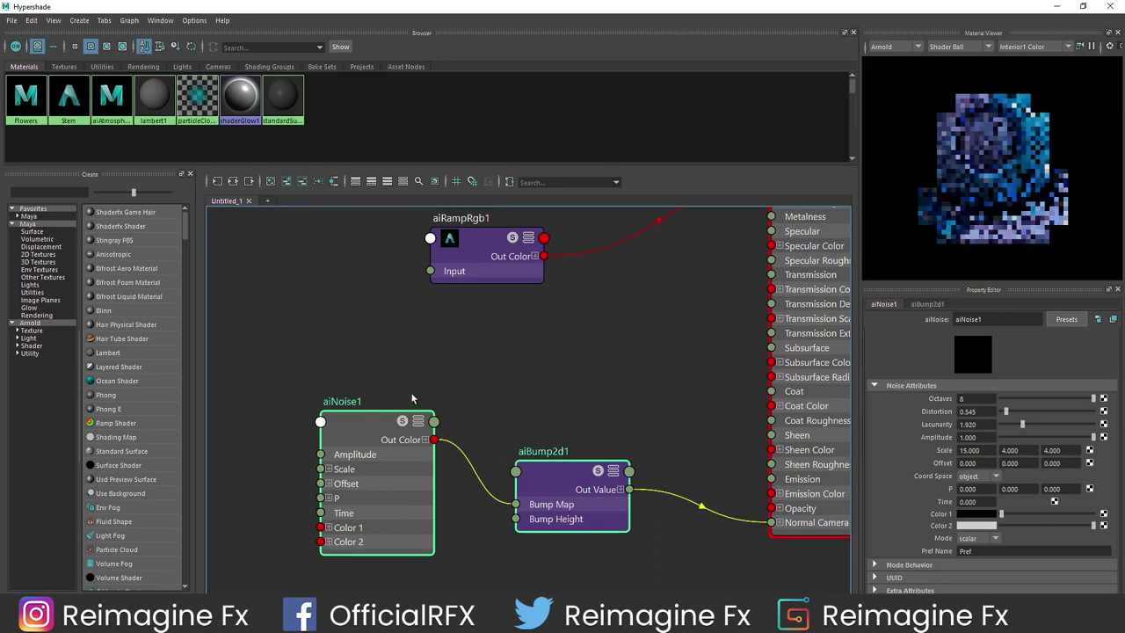
mouse_move(384, 412)
left_mouse_down()
mouse_move(398, 414)
mouse_move(382, 412)
left_mouse_up()
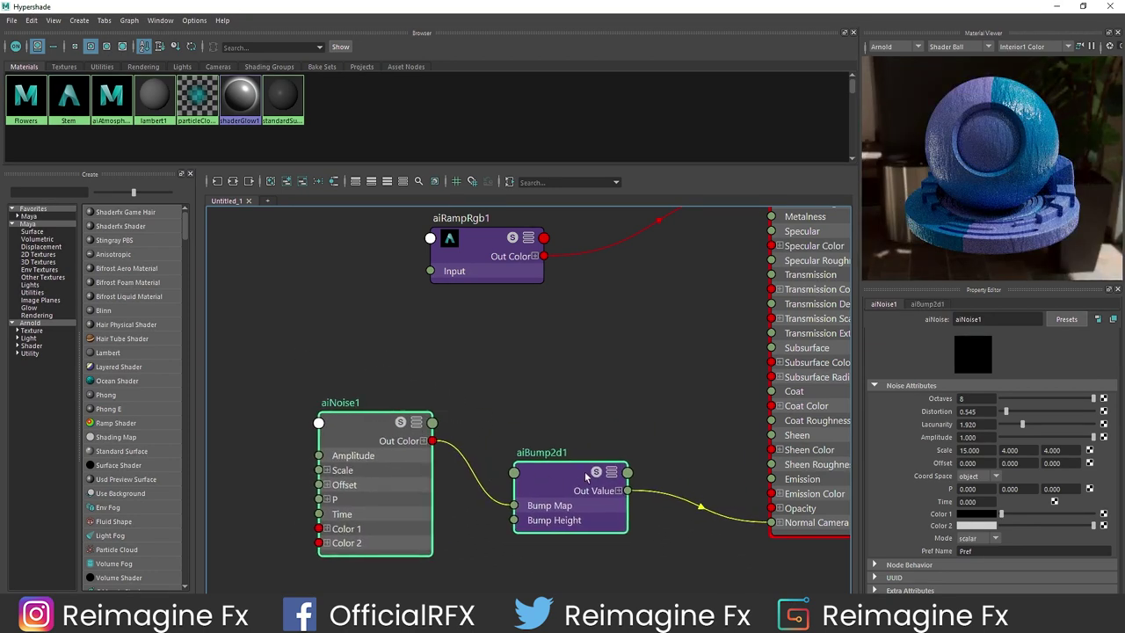
left_click(1111, 9)
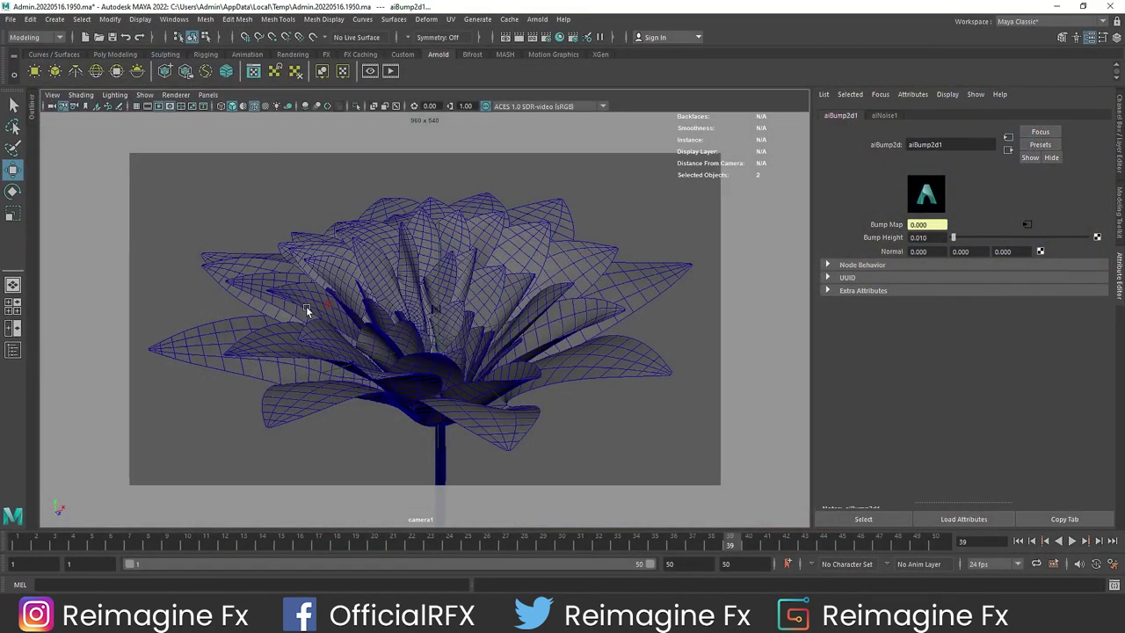